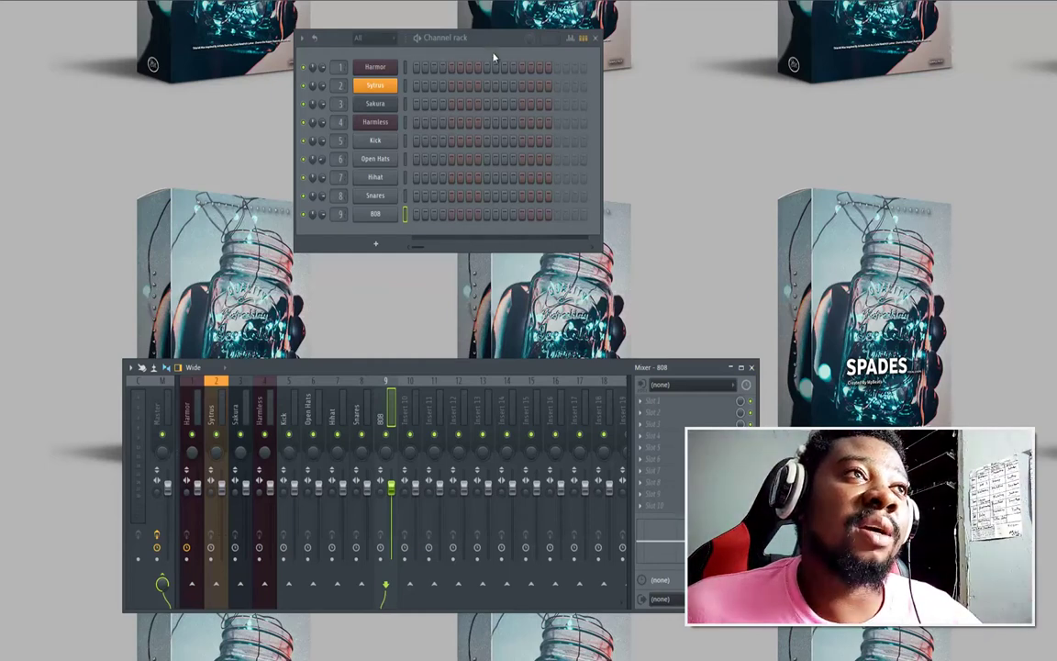
Step: Load the Pluck Mau5 preset from the Pluck presets into the Harmor channel
drag(493, 46, 635, 130)
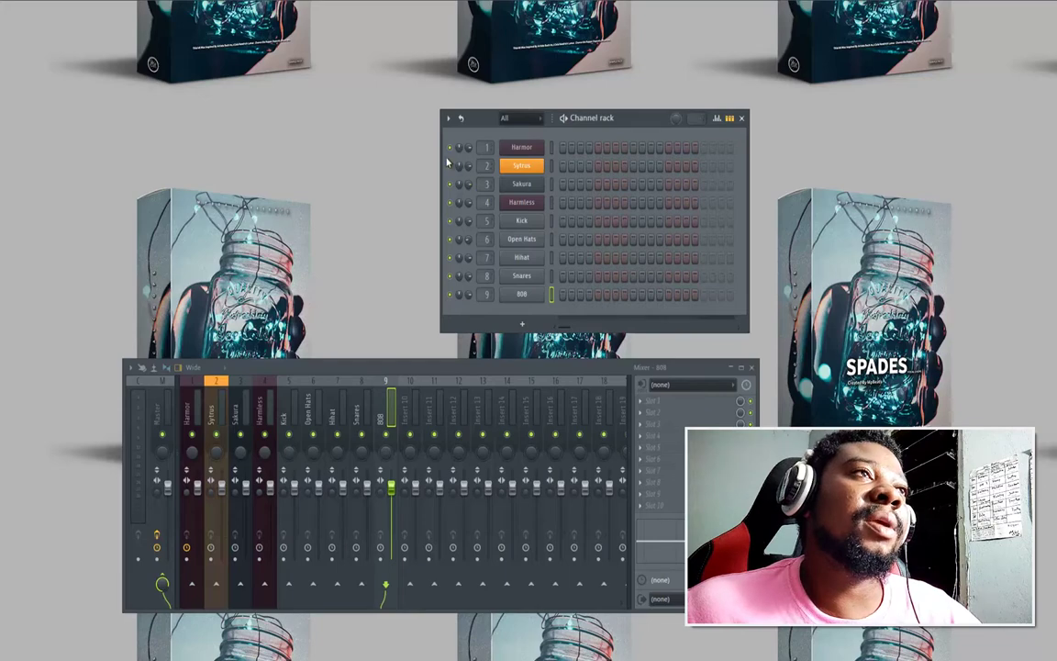
click(521, 147)
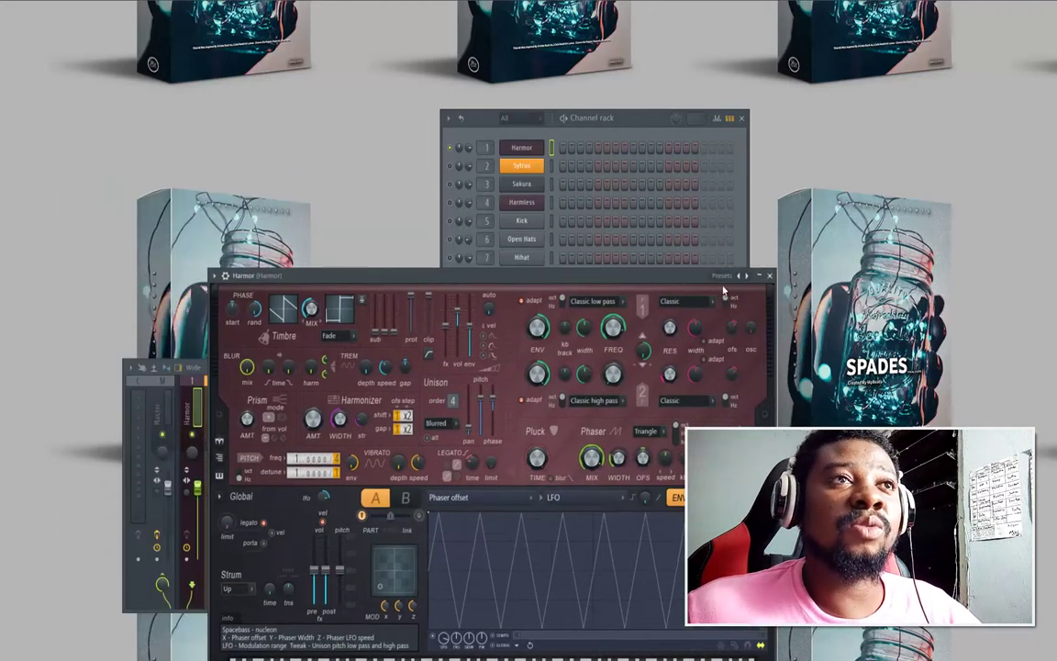
click(743, 276)
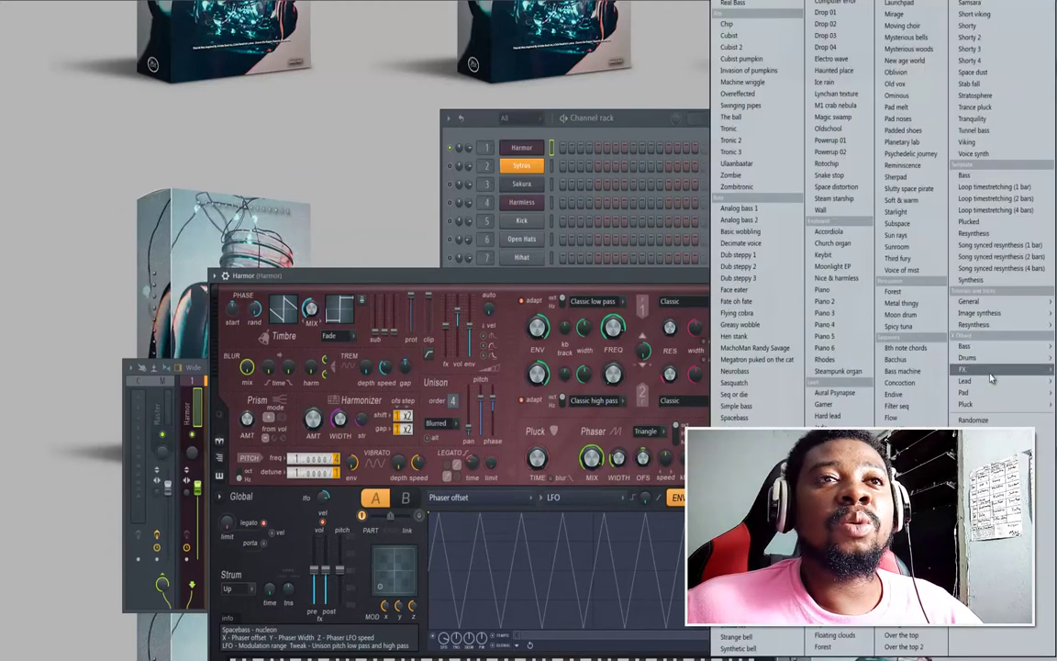
mouse_move(977, 411)
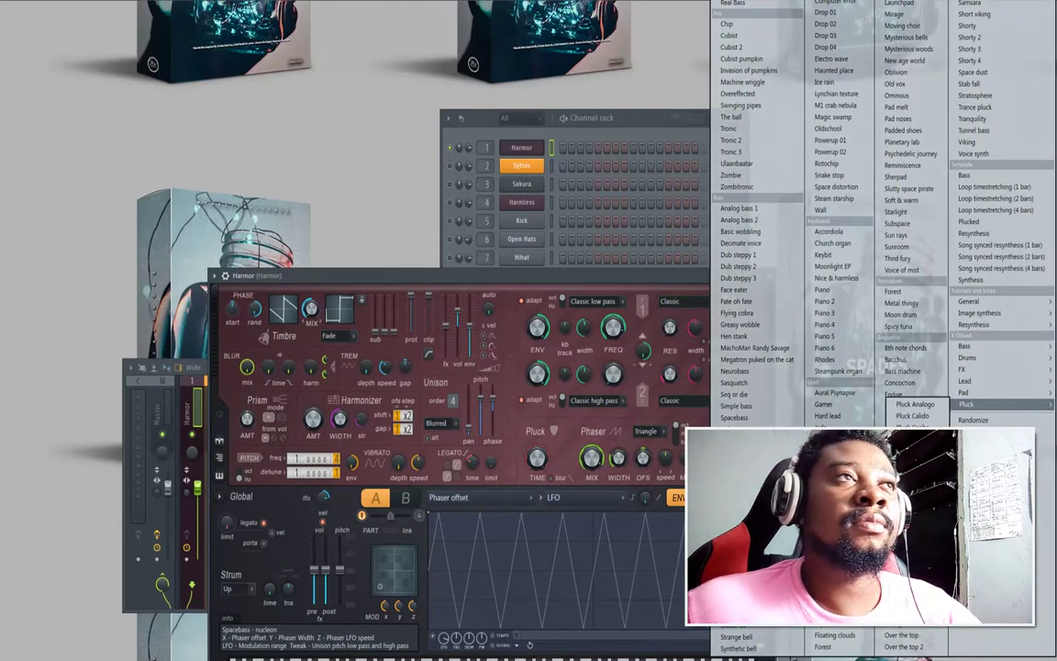
click(915, 474)
Step: Show the Pluck Mau5 channel in the piano roll and set the scale highlighting root note to A
click(470, 204)
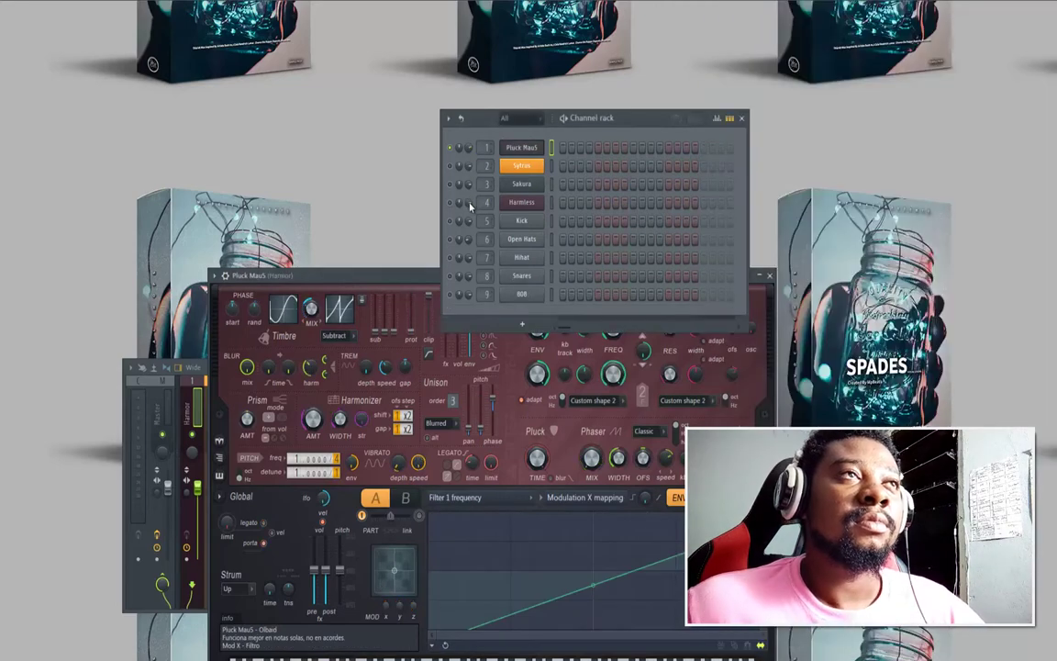
click(520, 148)
click(520, 147)
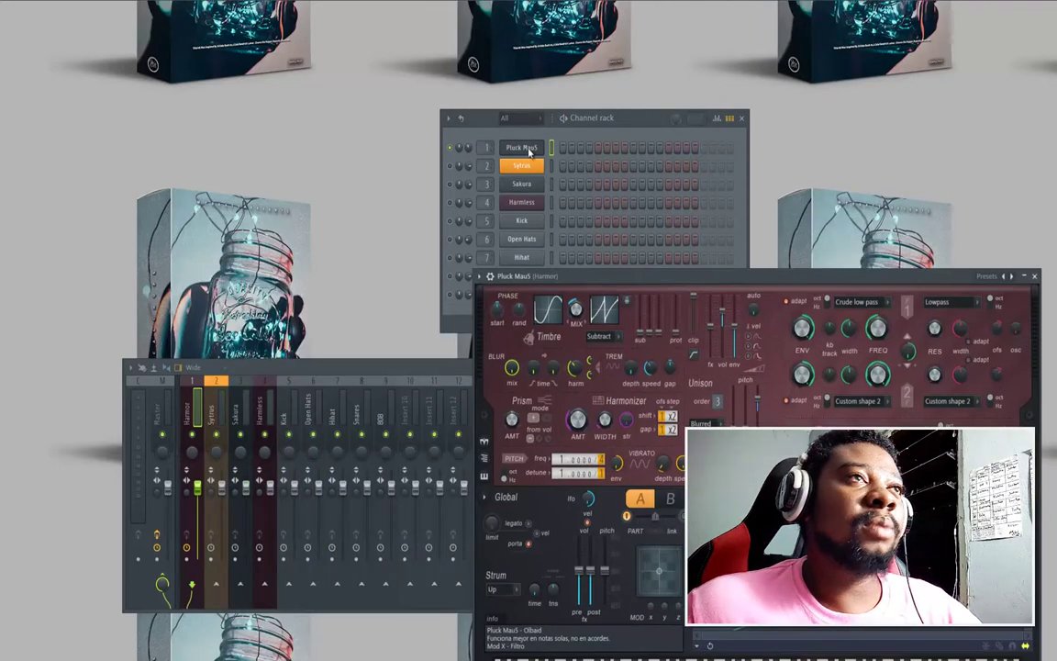
right_click(520, 148)
click(562, 144)
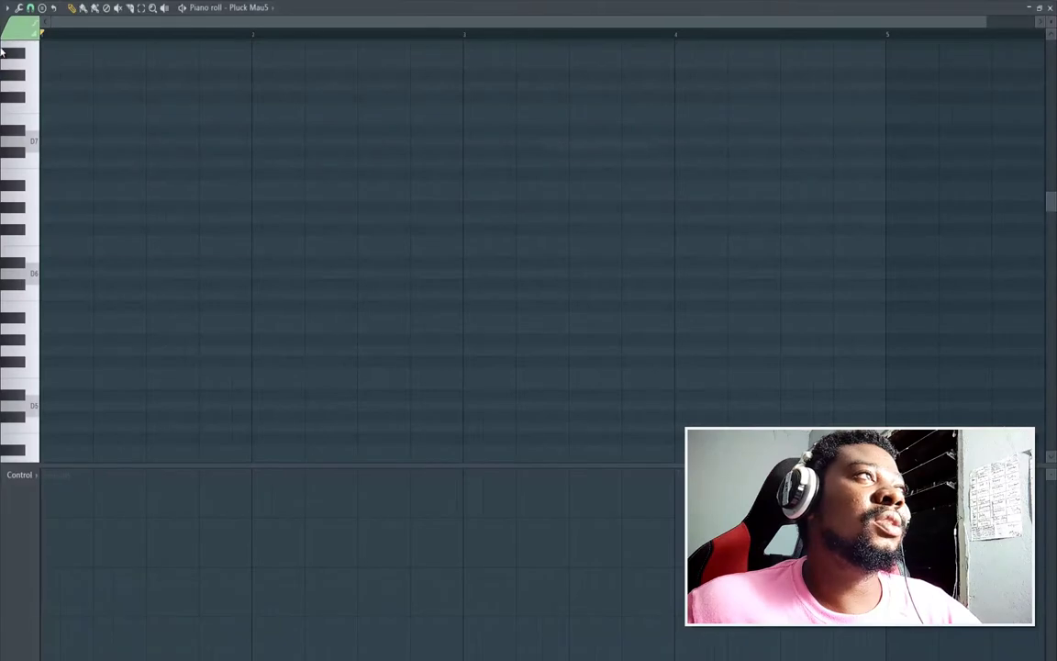
click(5, 10)
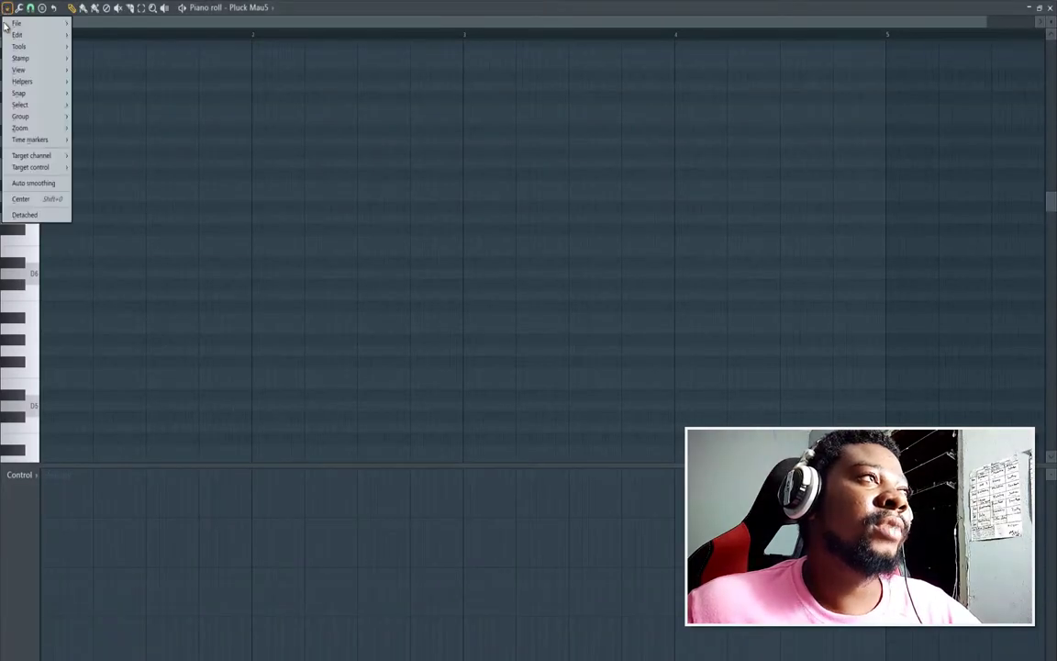
mouse_move(20, 83)
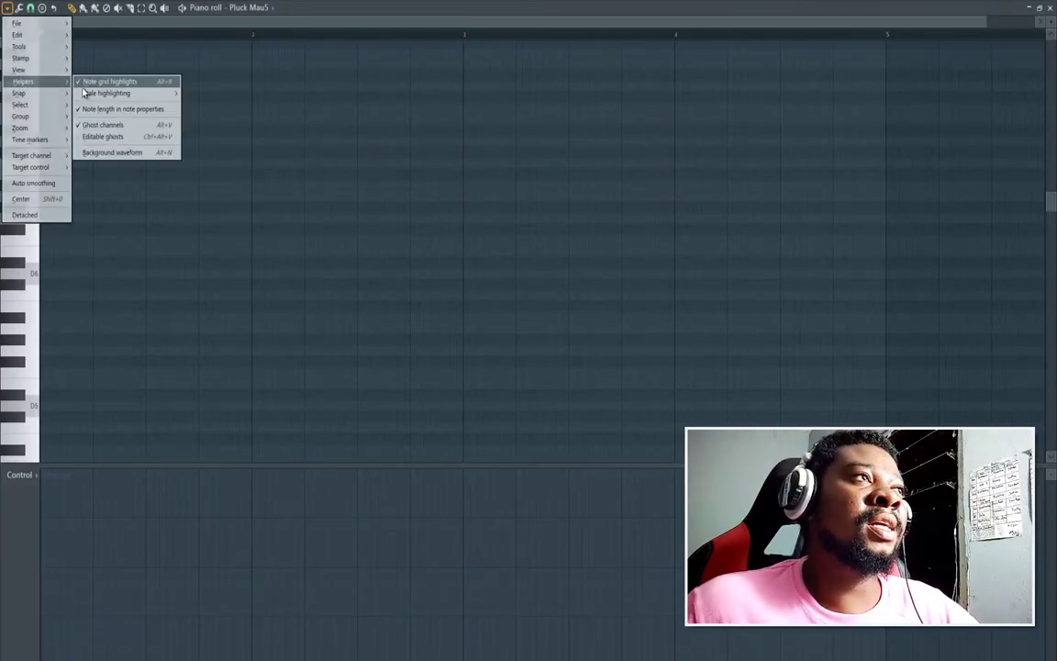
mouse_move(122, 92)
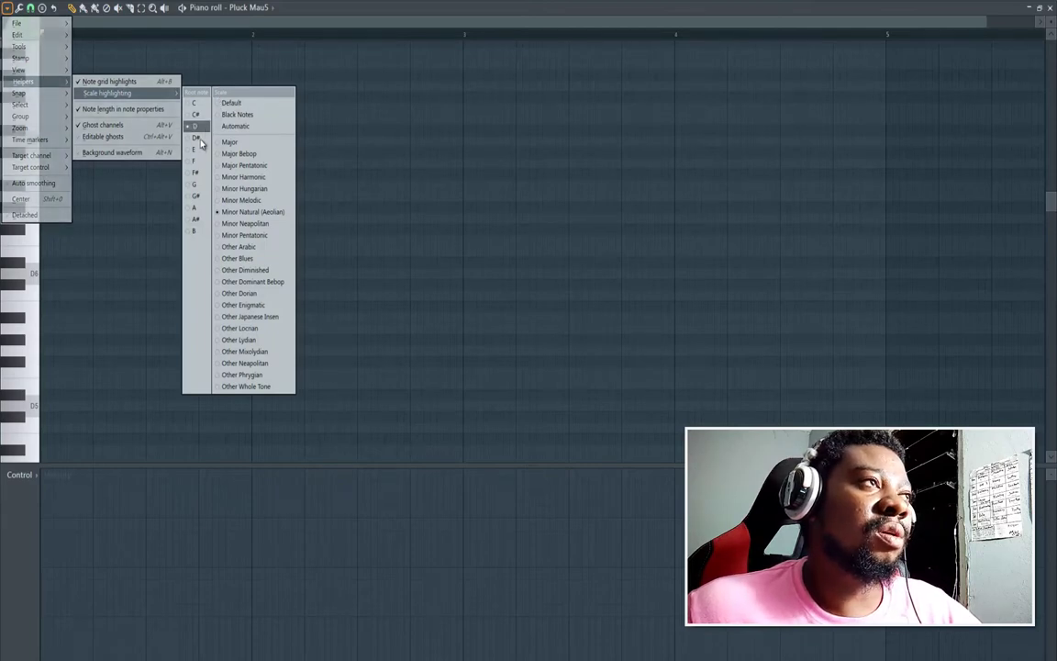
click(193, 208)
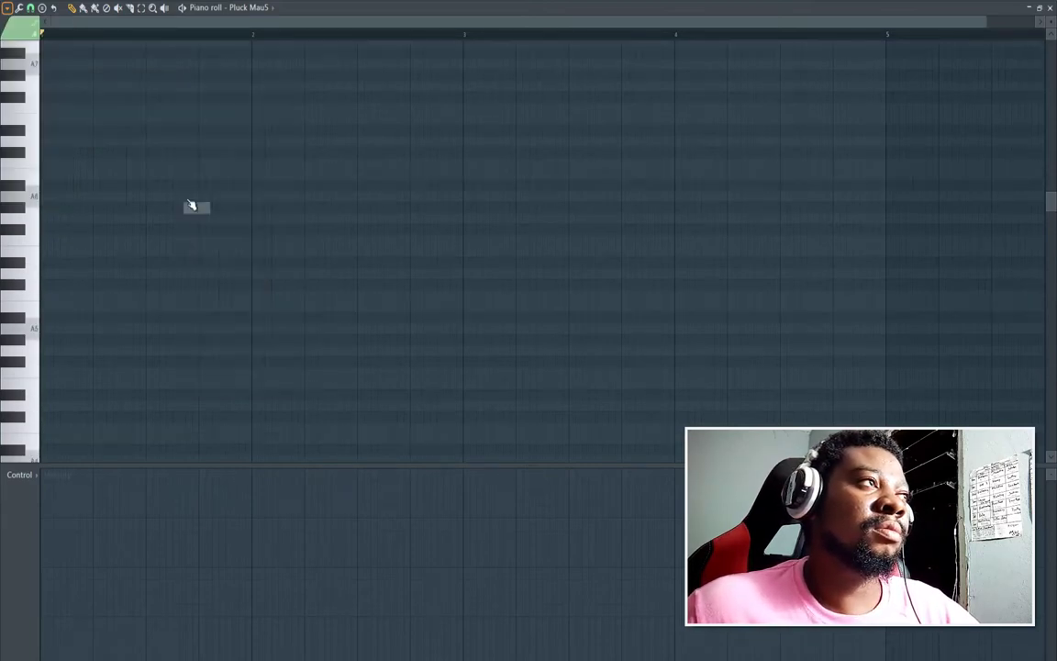
Step: Audition the keys and place a half-beat chord of A5, F5 and D5 at the start of bar 1
click(23, 189)
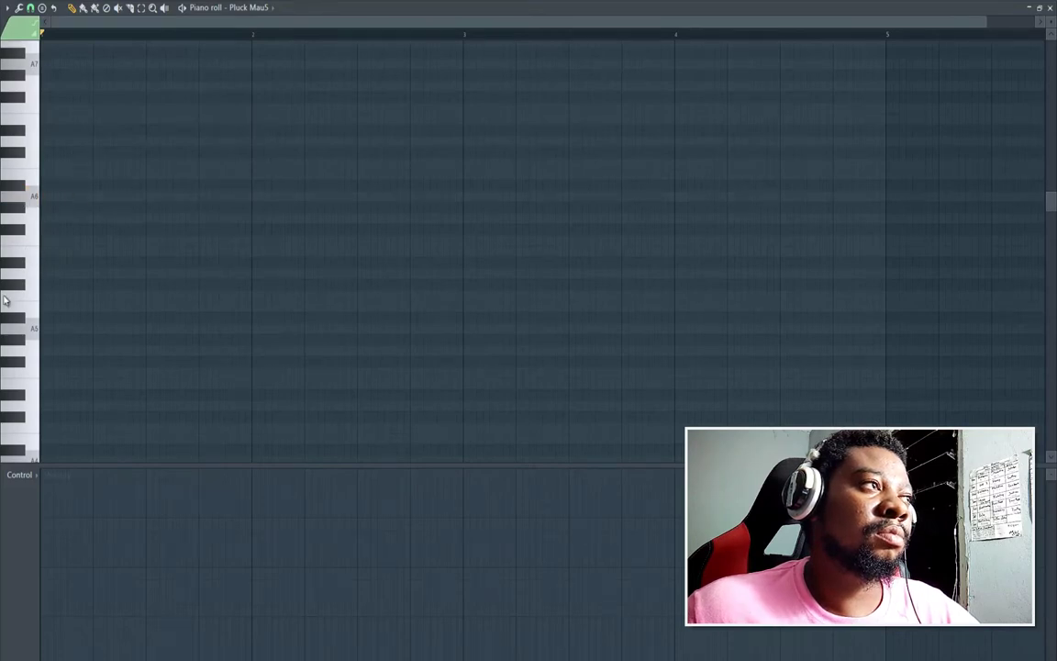
click(18, 326)
click(30, 328)
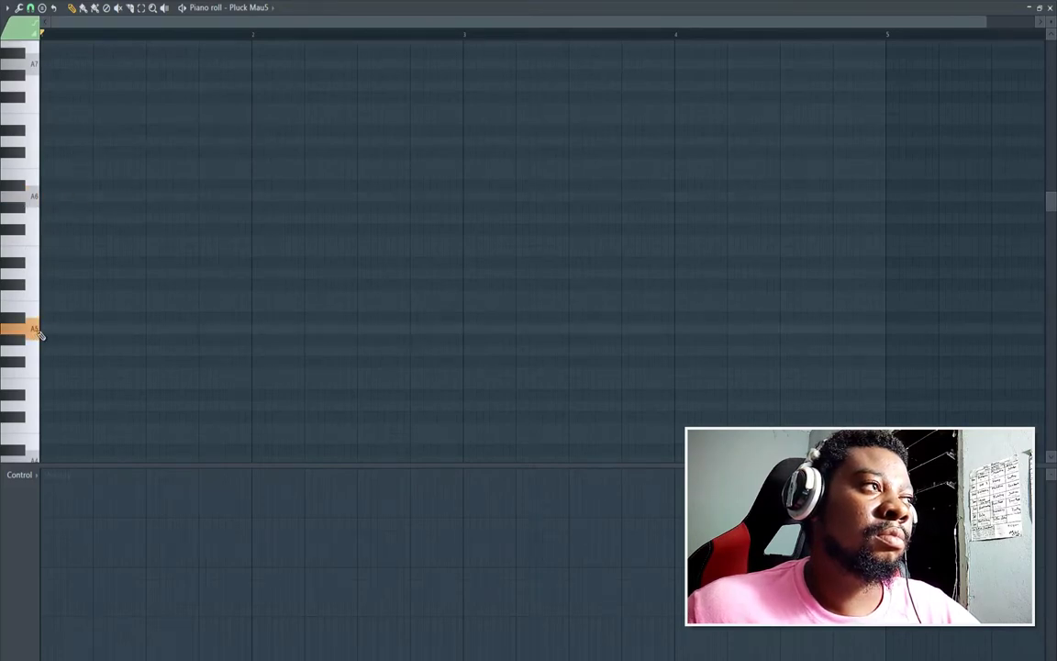
click(44, 329)
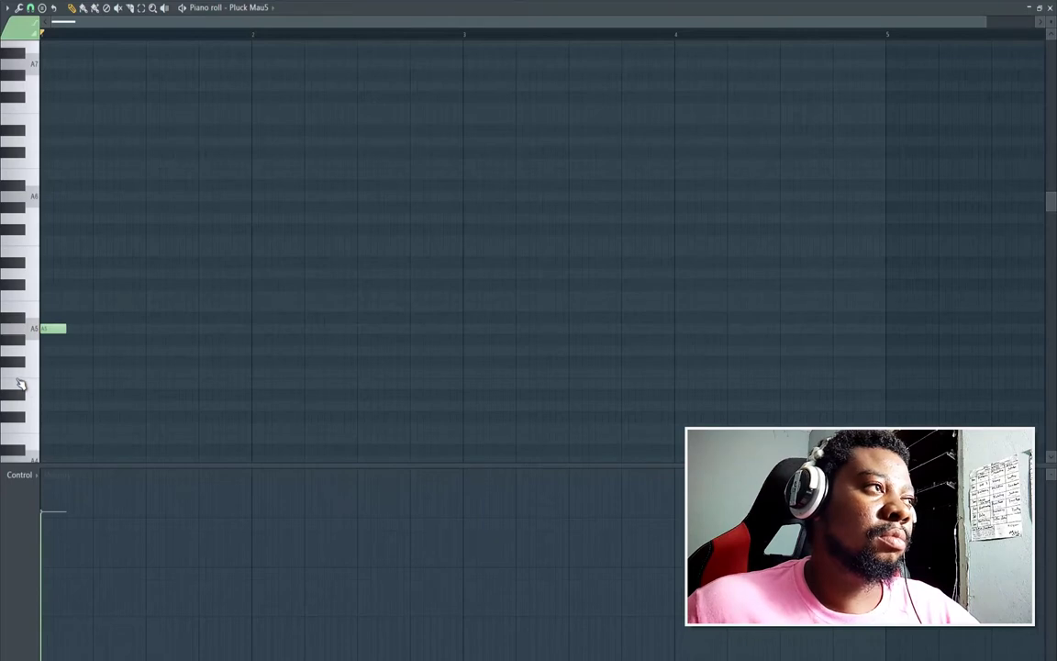
click(43, 372)
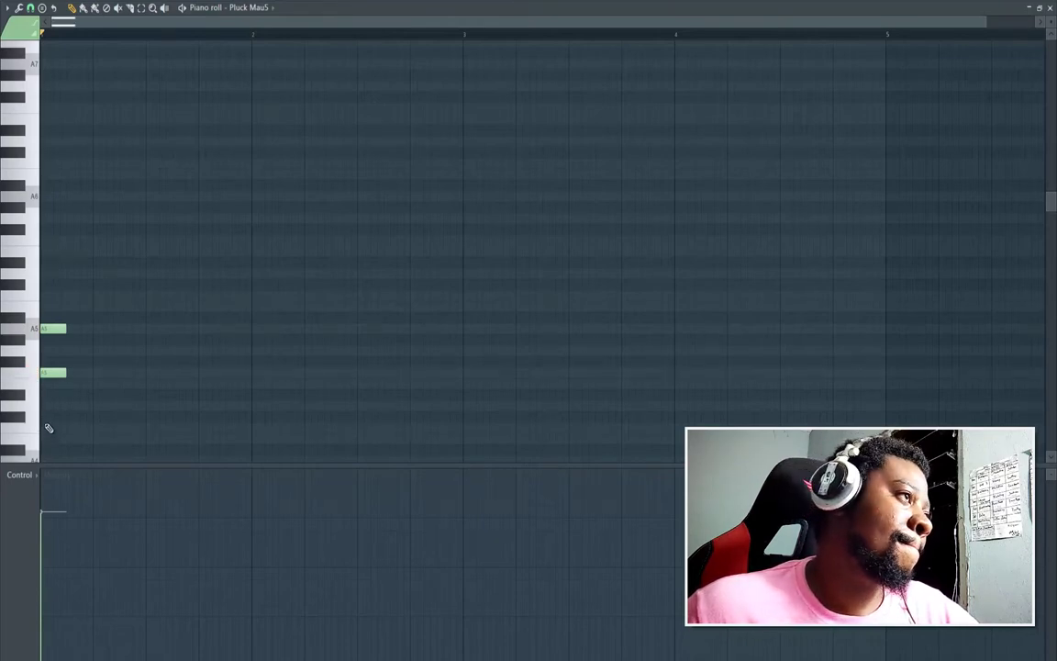
click(48, 406)
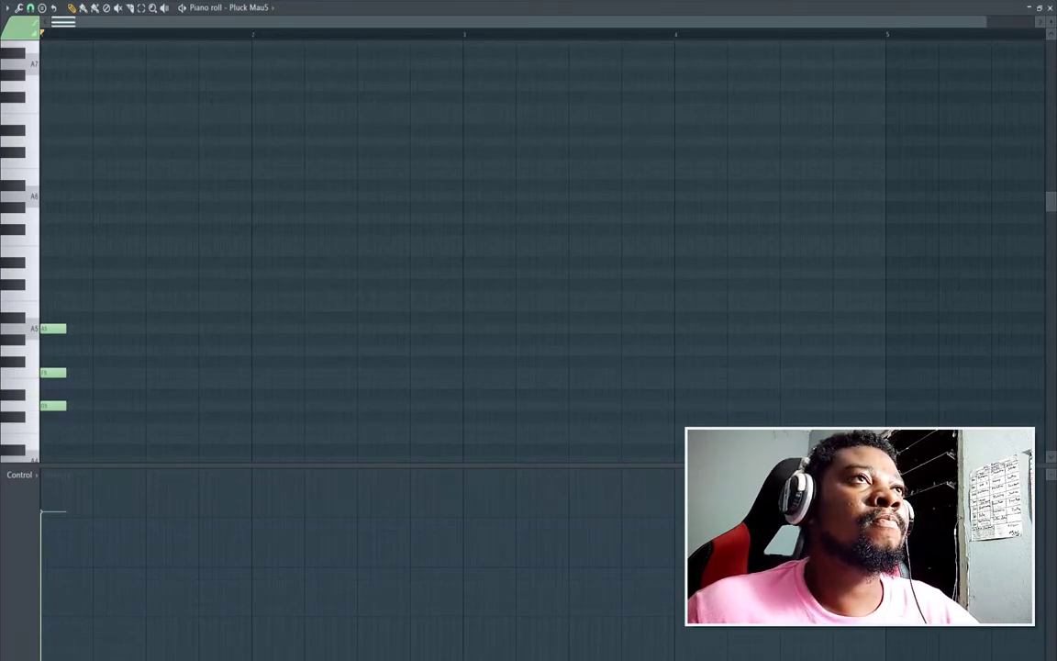
Step: Play back the opening chord of the pattern to hear it
key(F6)
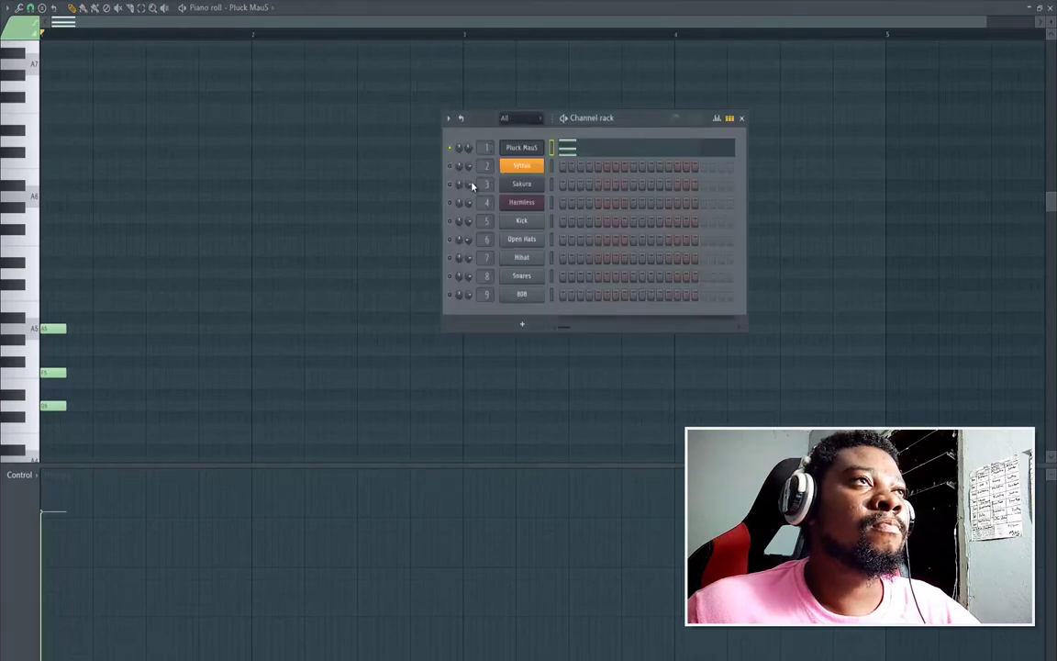
key(space)
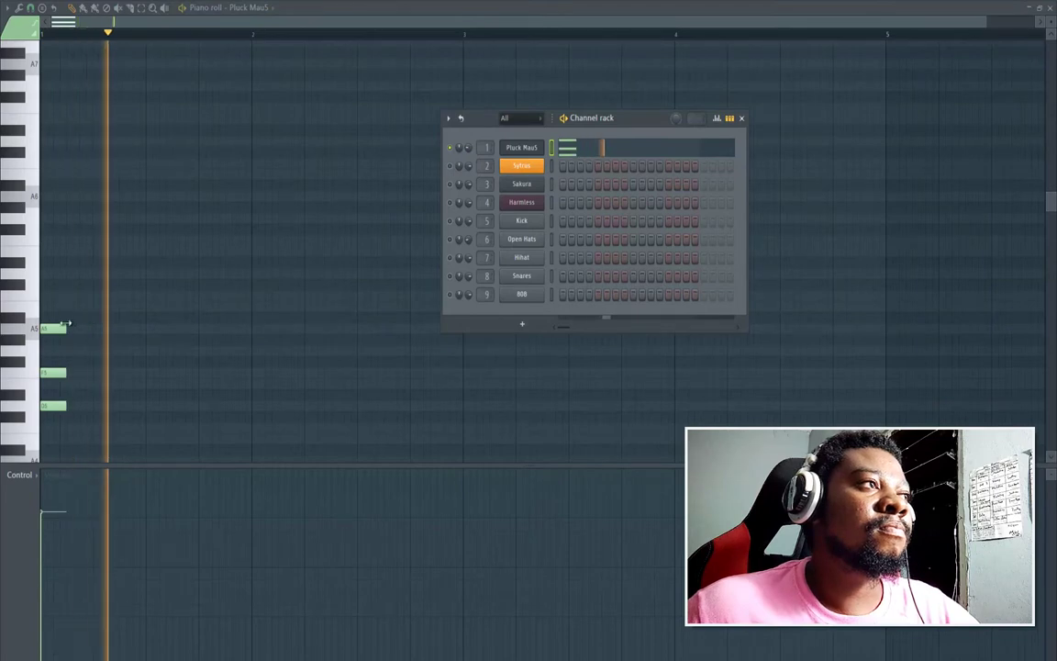
key(space)
key(space)
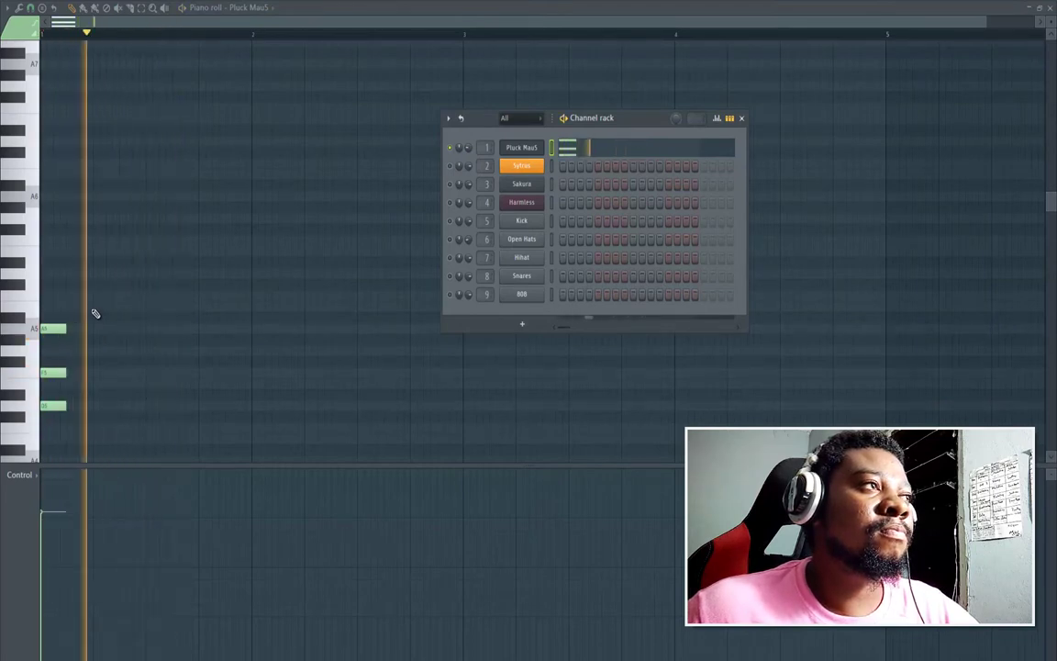
key(space)
key(F6)
Step: Add a half-beat F6 note on beat 2, lengthen the three chord notes to meet it, and audition the result
click(99, 294)
drag(99, 294, 101, 238)
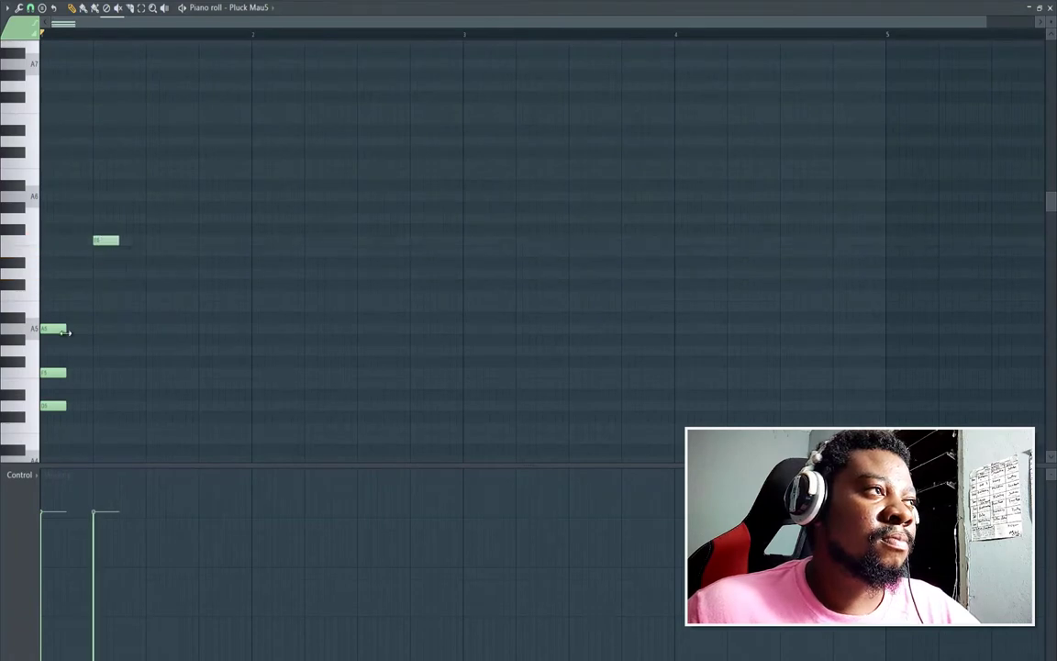
drag(66, 333, 89, 337)
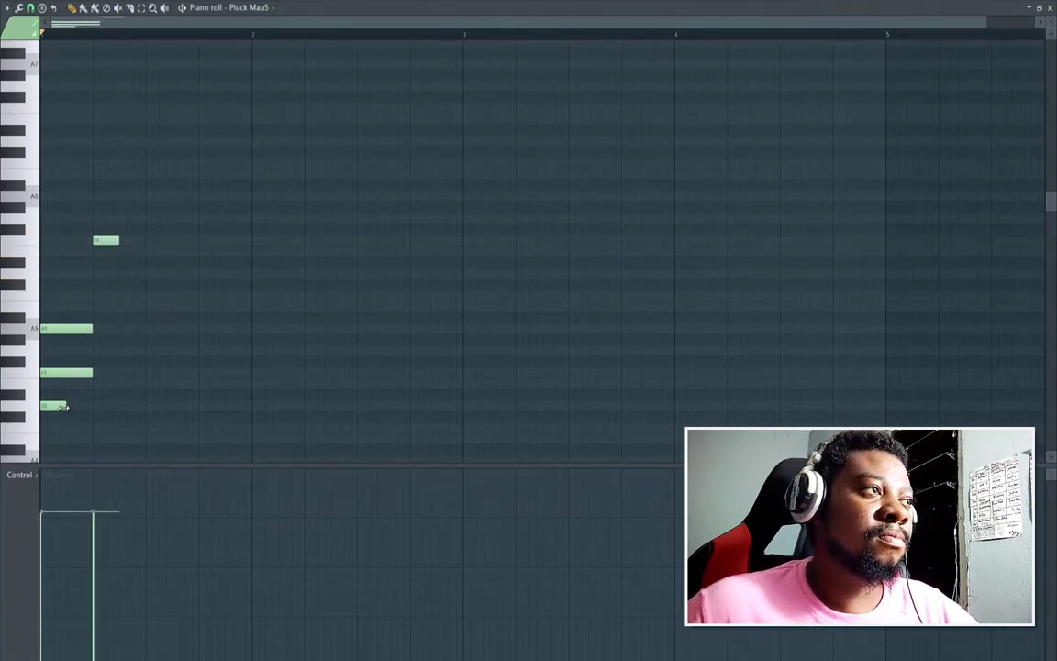
drag(66, 406, 91, 412)
key(space)
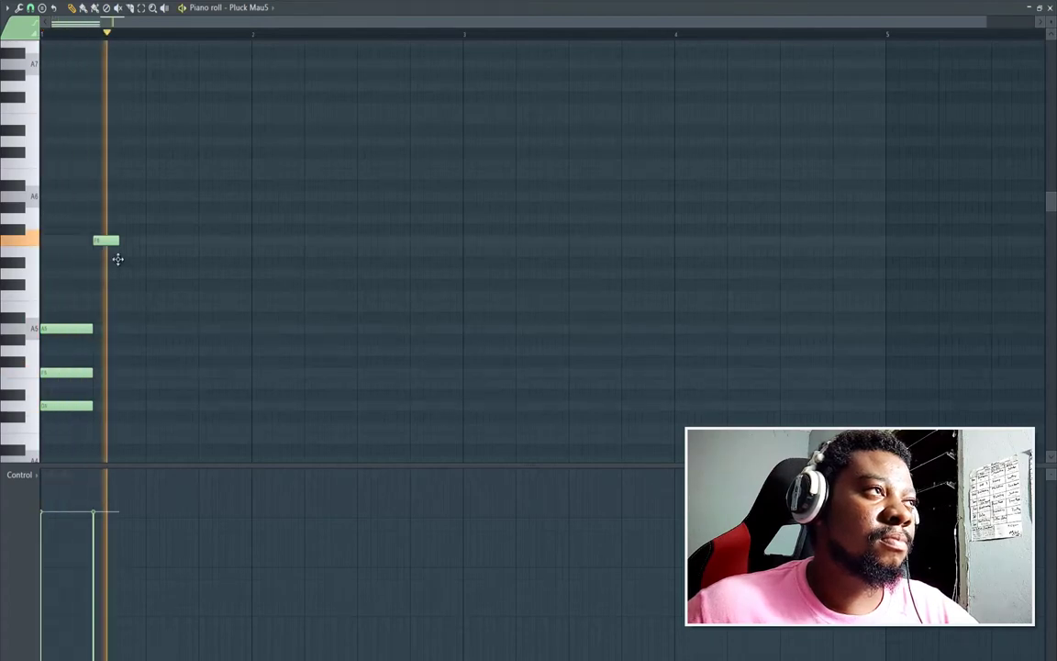
key(space)
Step: Move the F6 note half a beat later and lengthen the A5, F5 and D5 notes to reach its start
drag(107, 239, 130, 241)
key(space)
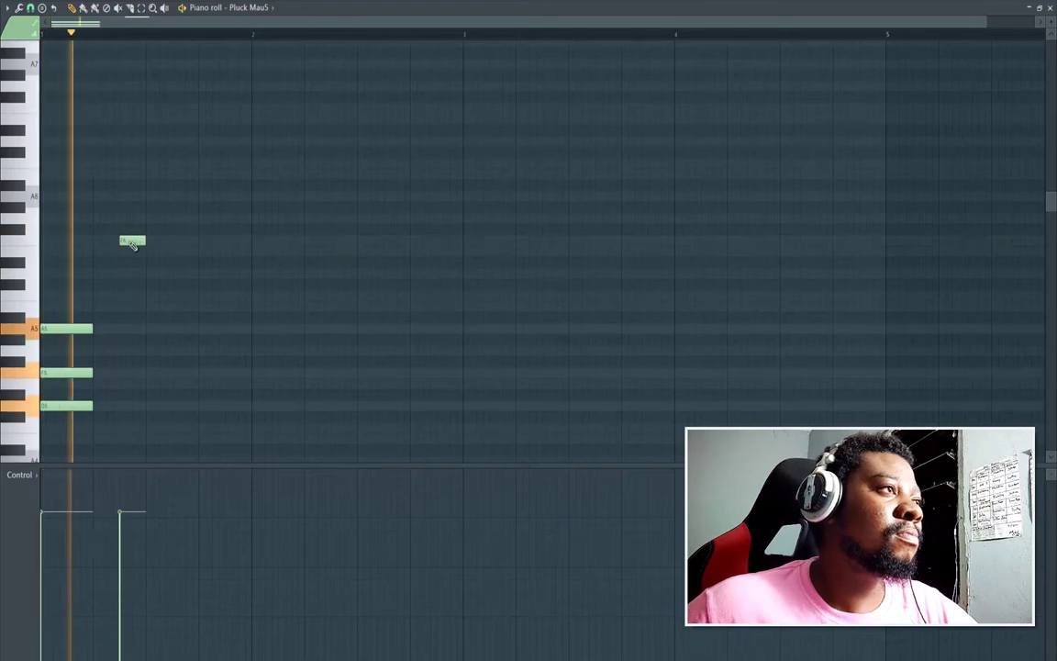
key(space)
drag(91, 329, 118, 332)
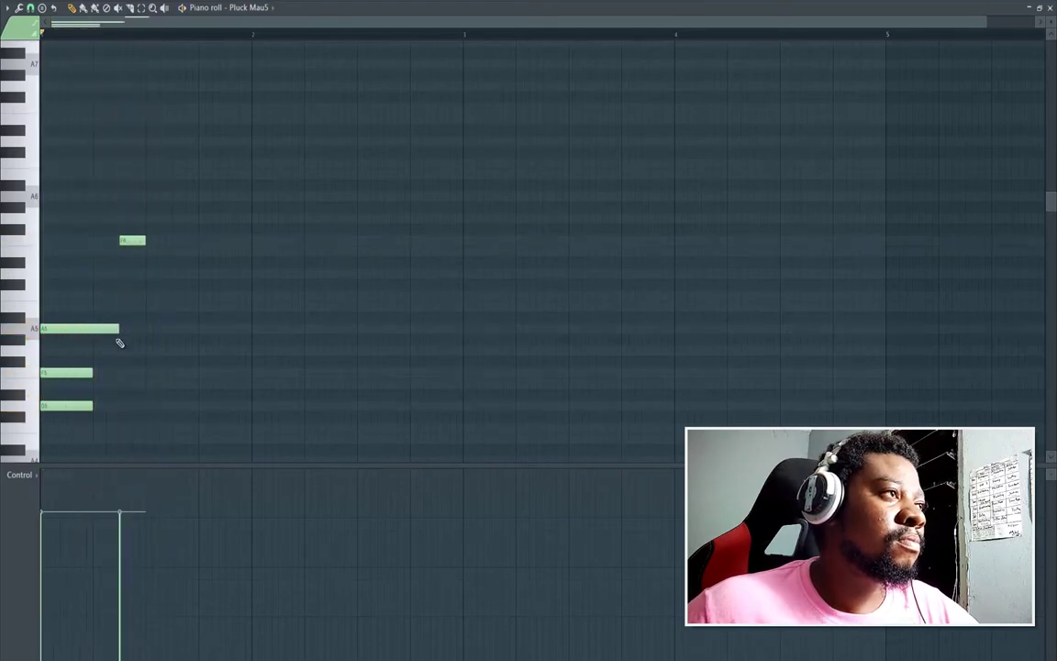
drag(109, 376, 117, 378)
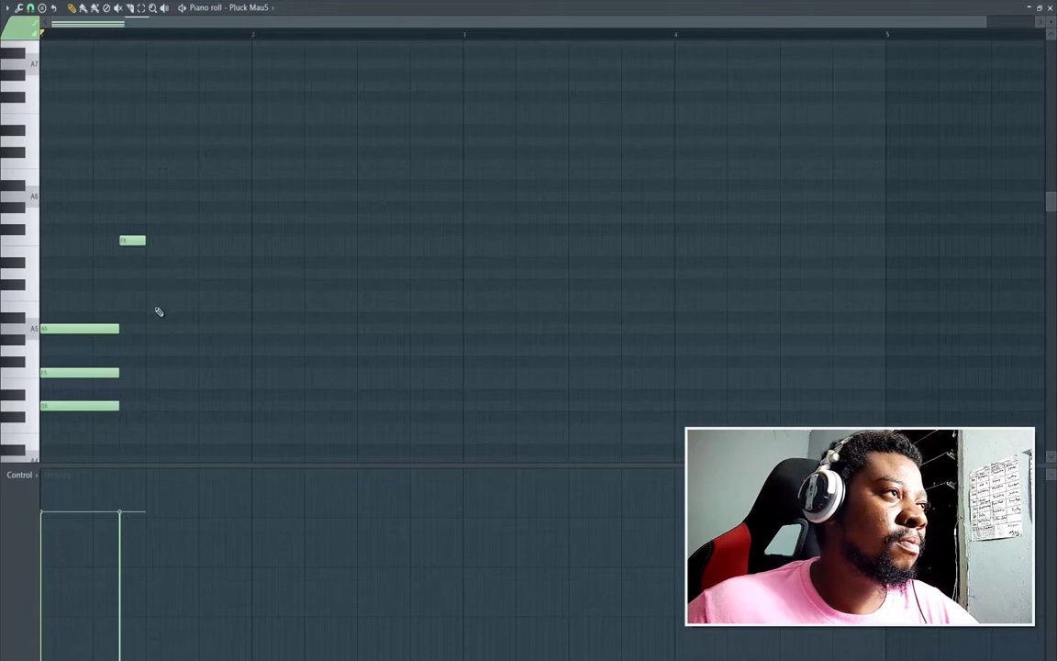
Step: Place a second chord of D6, A5 and E5 on beat 3, directly after the F6 note, and audition it
drag(147, 304, 145, 272)
drag(146, 352, 143, 326)
drag(146, 374, 144, 382)
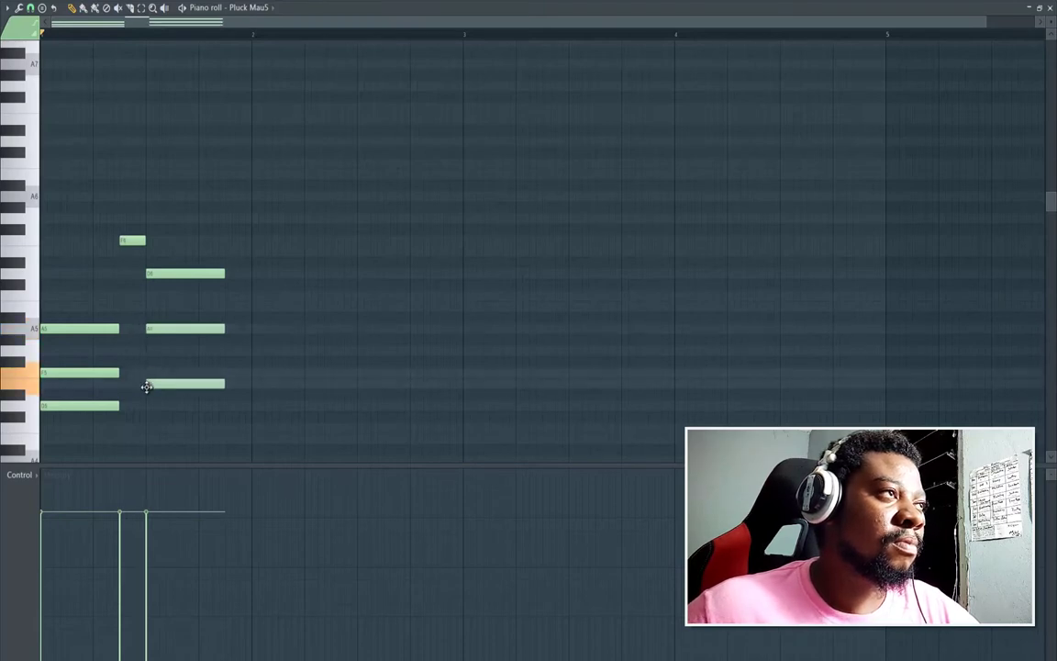
key(space)
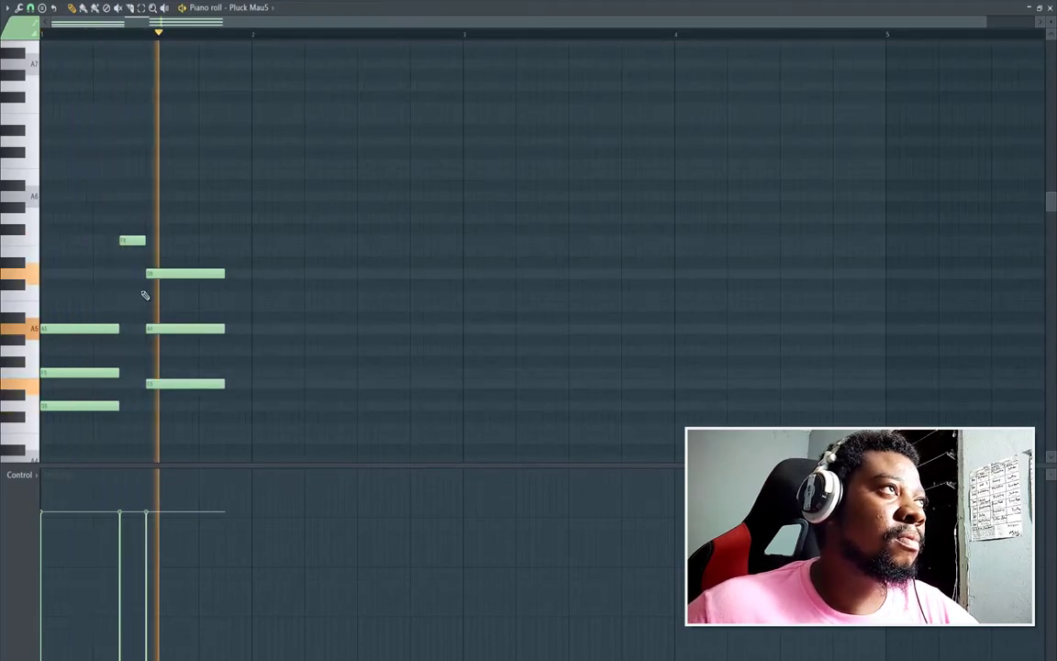
key(space)
Step: Shift the second chord to end at bar 2, lengthen the F6 note to meet it, and audition the result
drag(175, 257, 206, 461)
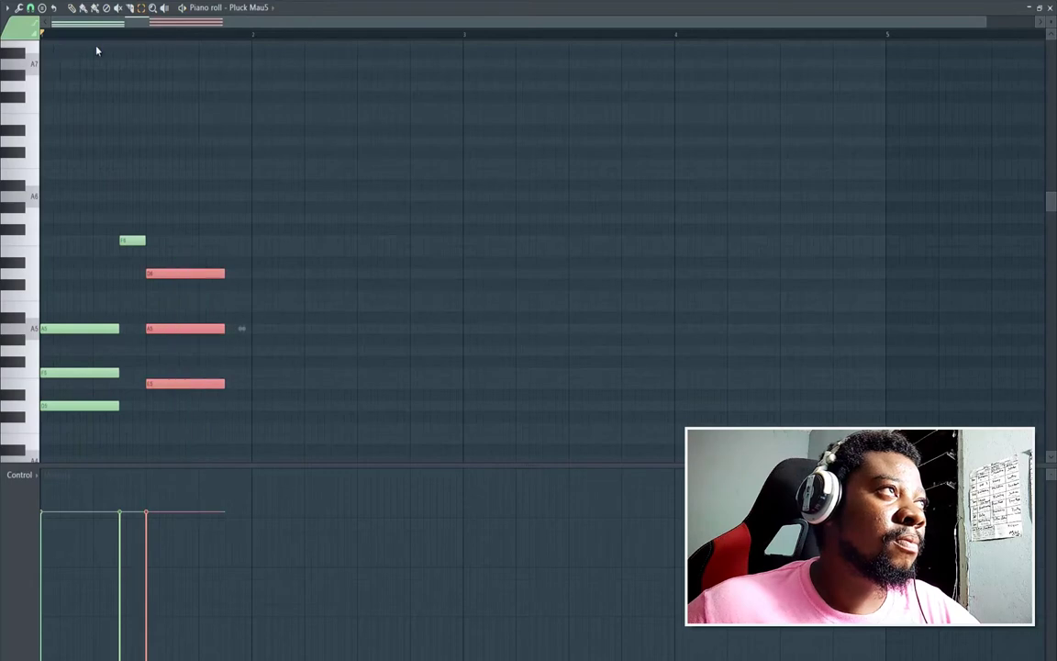
click(72, 8)
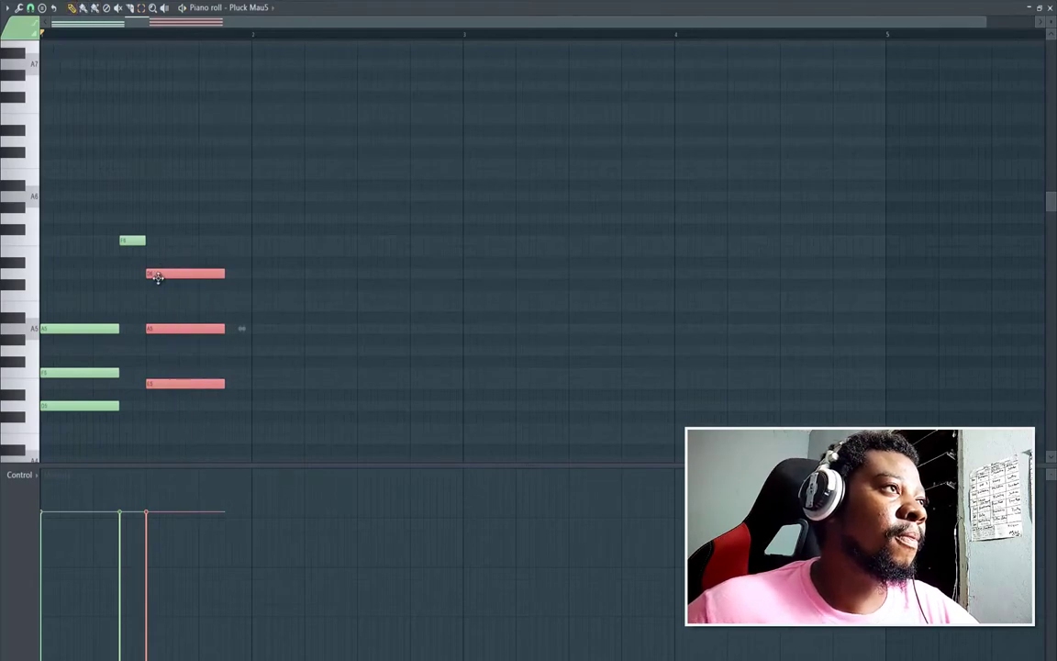
drag(158, 277, 189, 283)
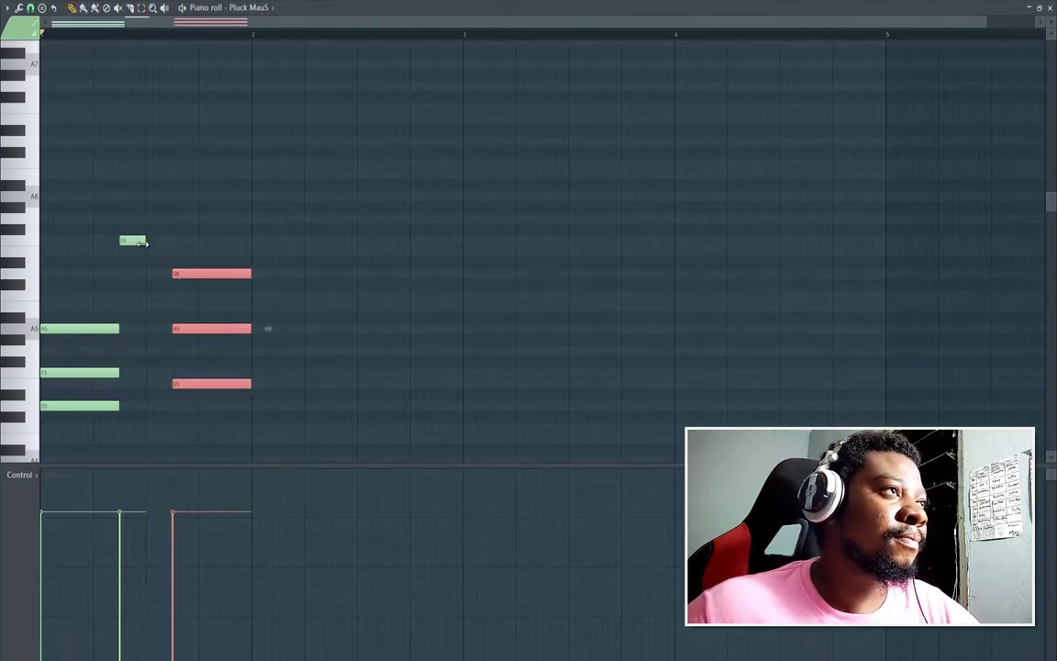
drag(142, 243, 170, 242)
key(space)
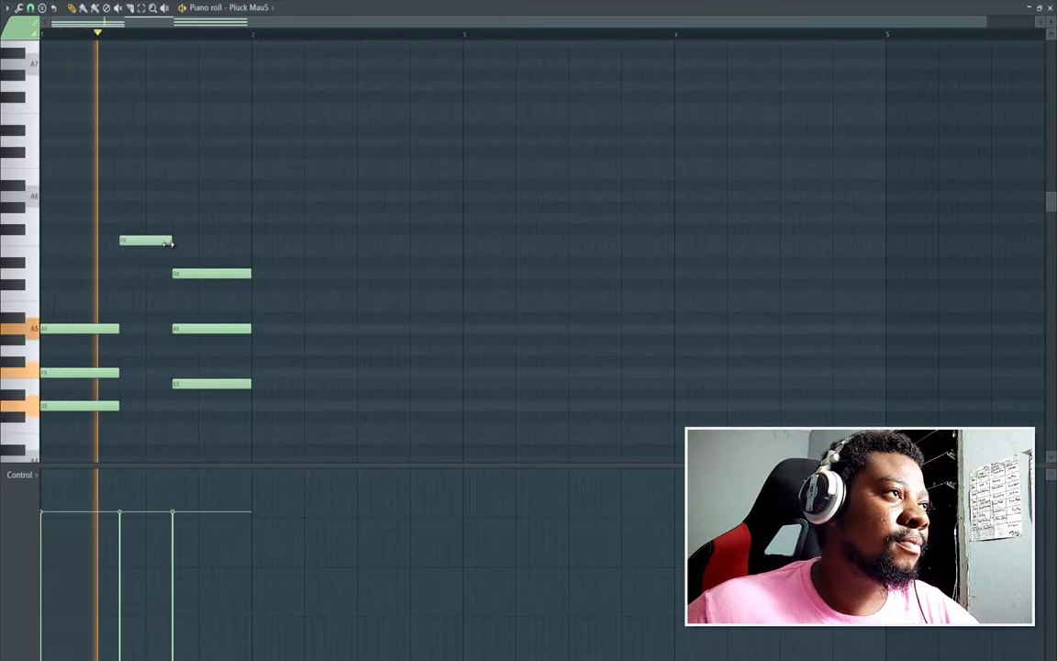
key(space)
Step: Move the D6, A5 and E5 chord together half a beat later so it starts on beat 4 of bar 1
drag(188, 274, 194, 275)
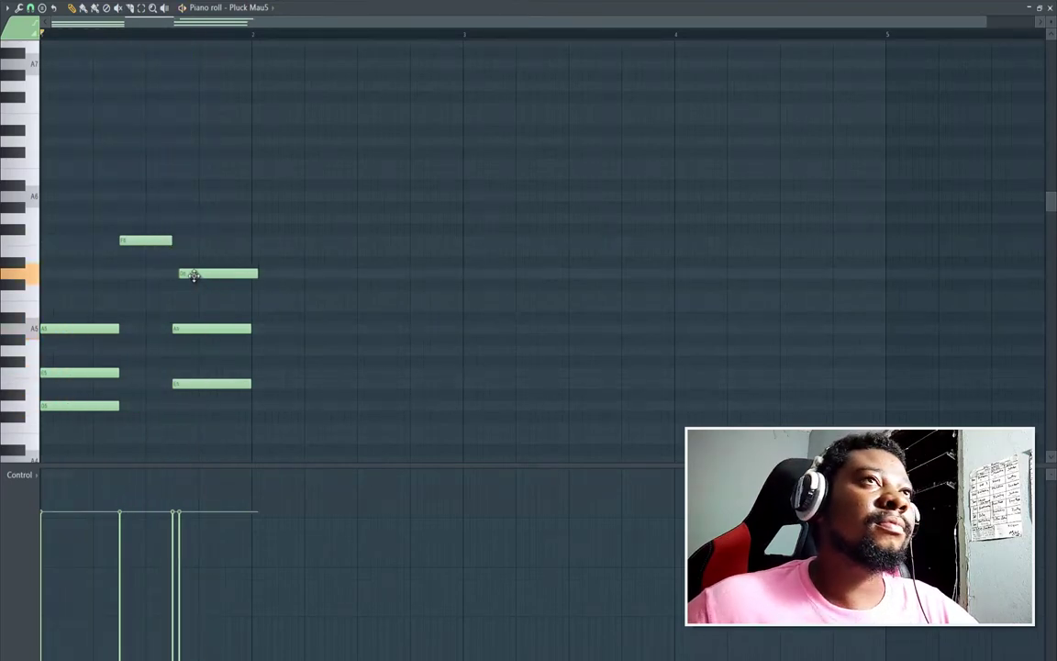
key(ctrl+z)
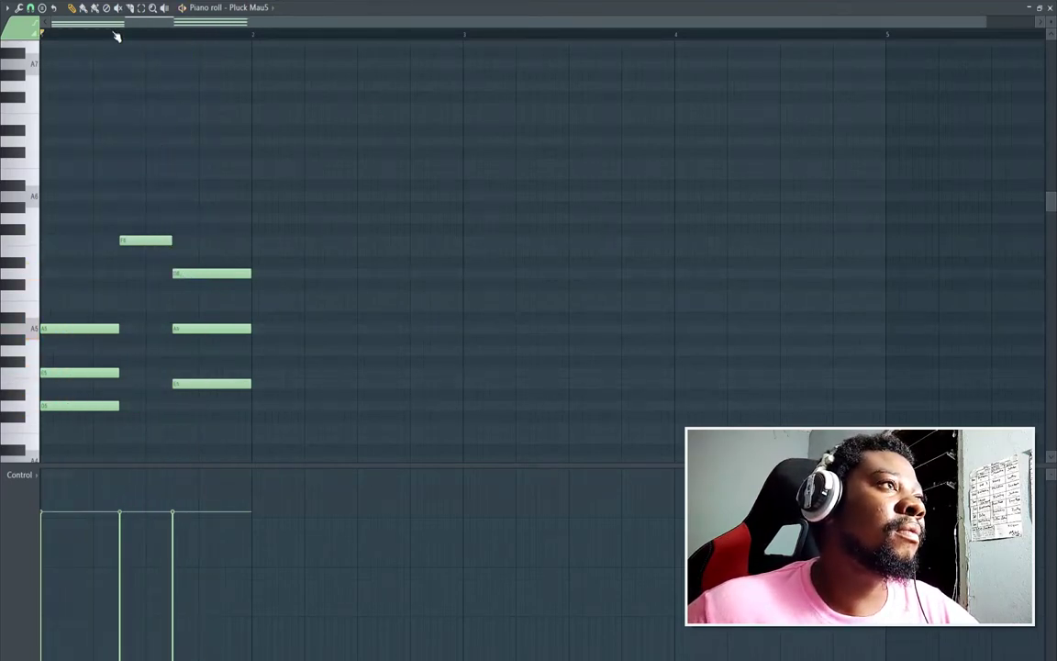
drag(200, 246, 235, 424)
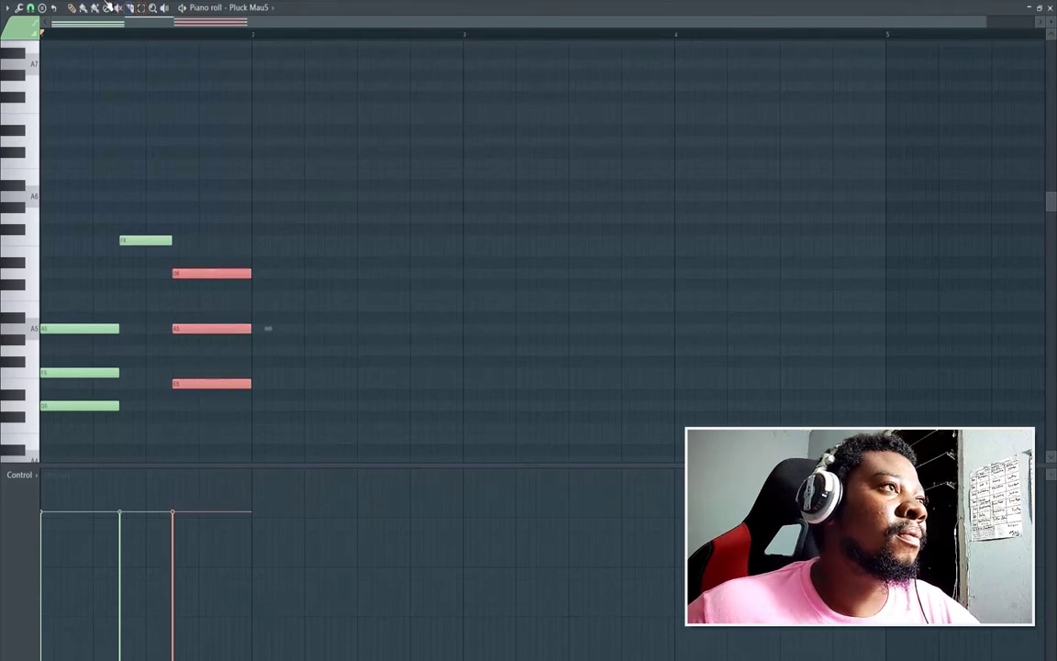
key(shift+Right)
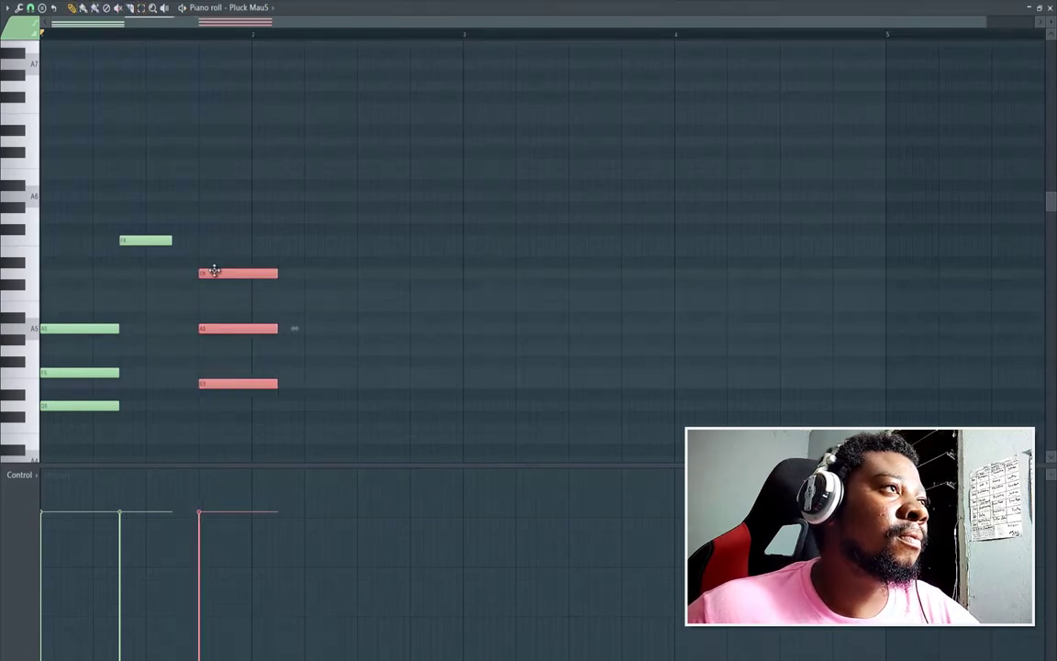
Step: Lengthen the F6 note to meet the D6, A5 and E5 chord and audition the result
drag(188, 245, 203, 246)
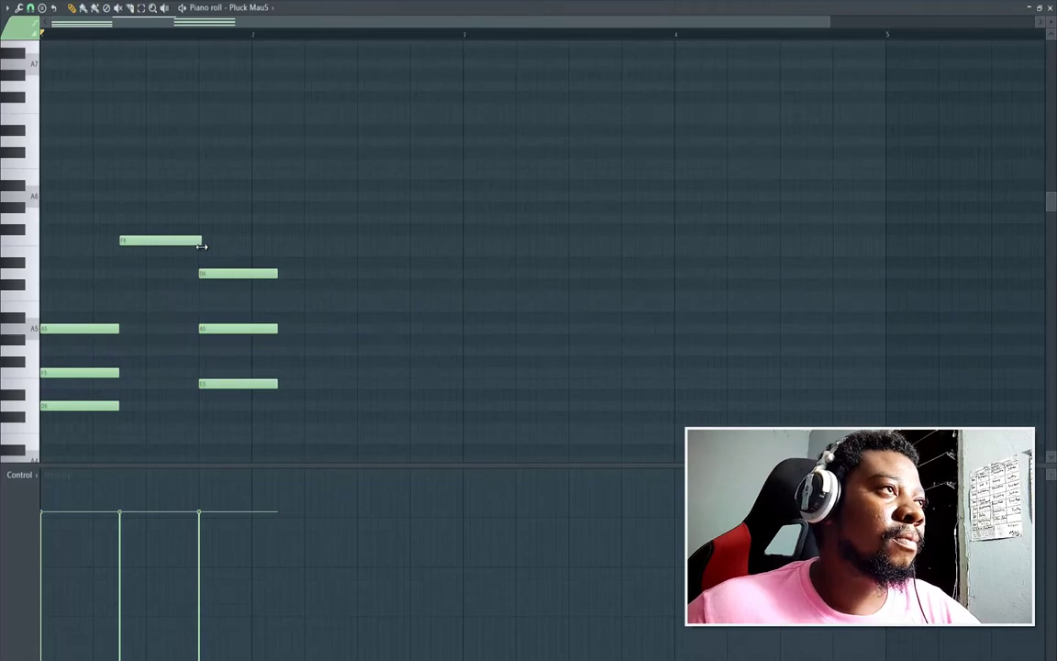
key(space)
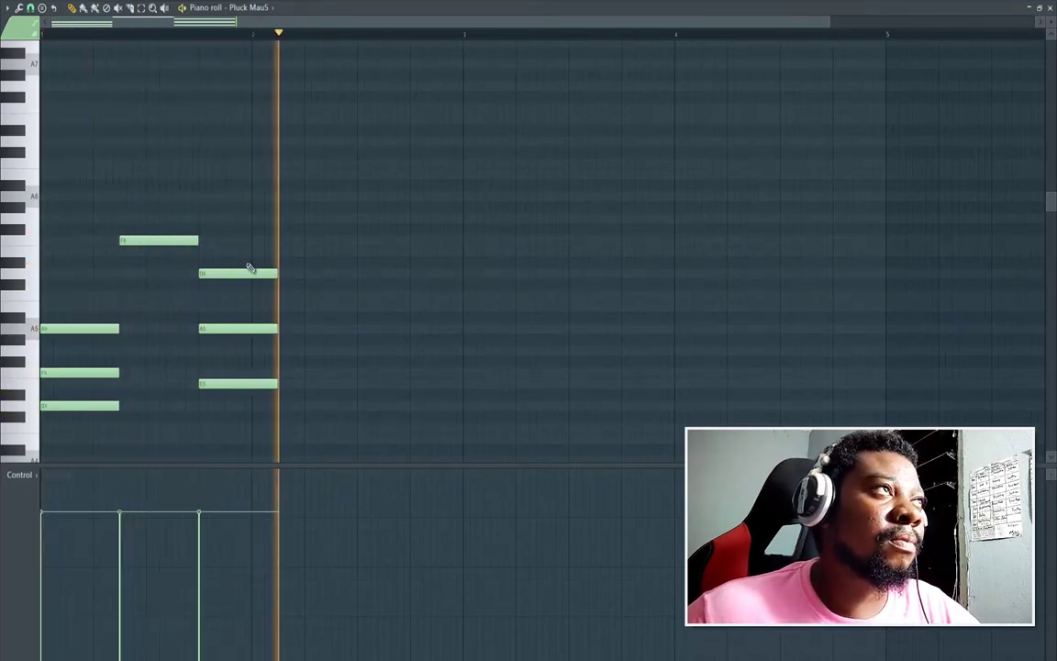
click(142, 8)
key(space)
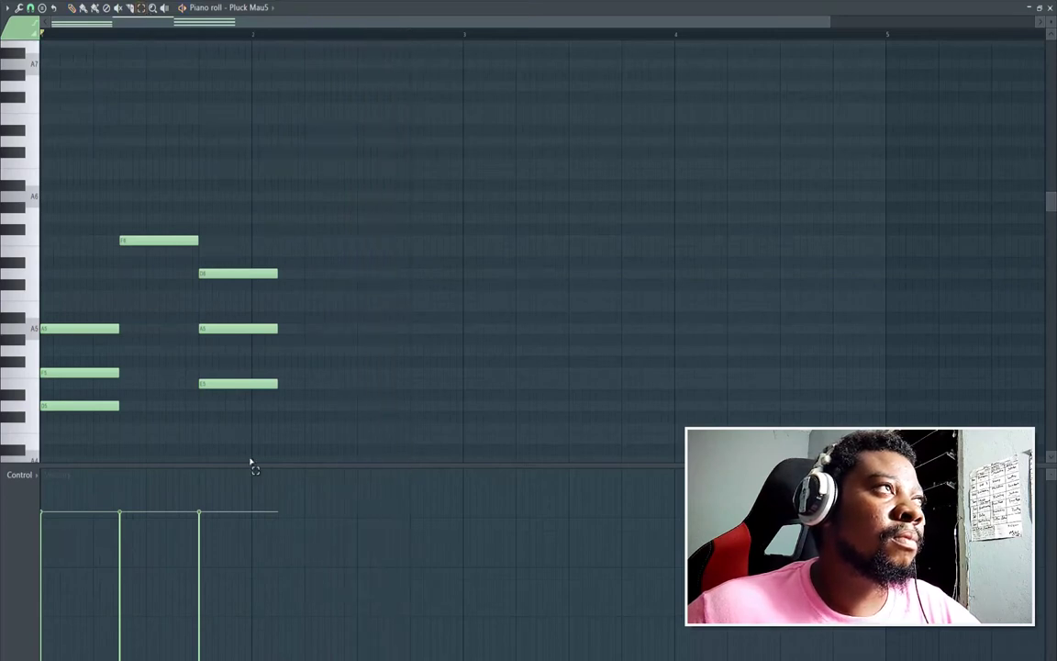
Step: Lengthen the D6, A5 and E5 notes together to bar 3 and add a C6 note starting there
drag(251, 461, 189, 228)
click(72, 9)
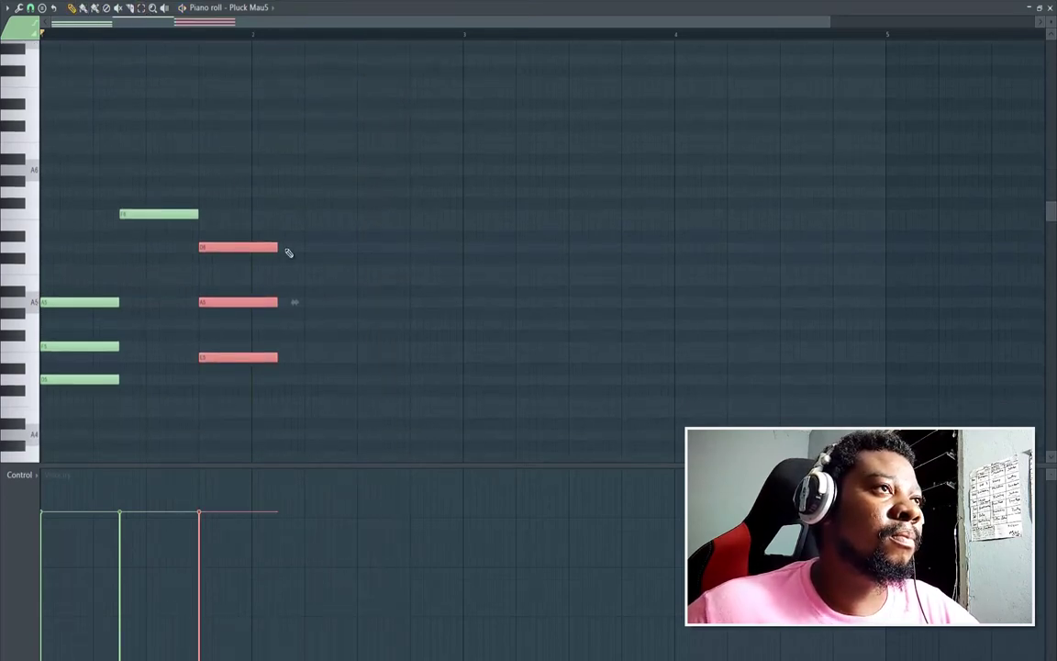
drag(277, 247, 478, 269)
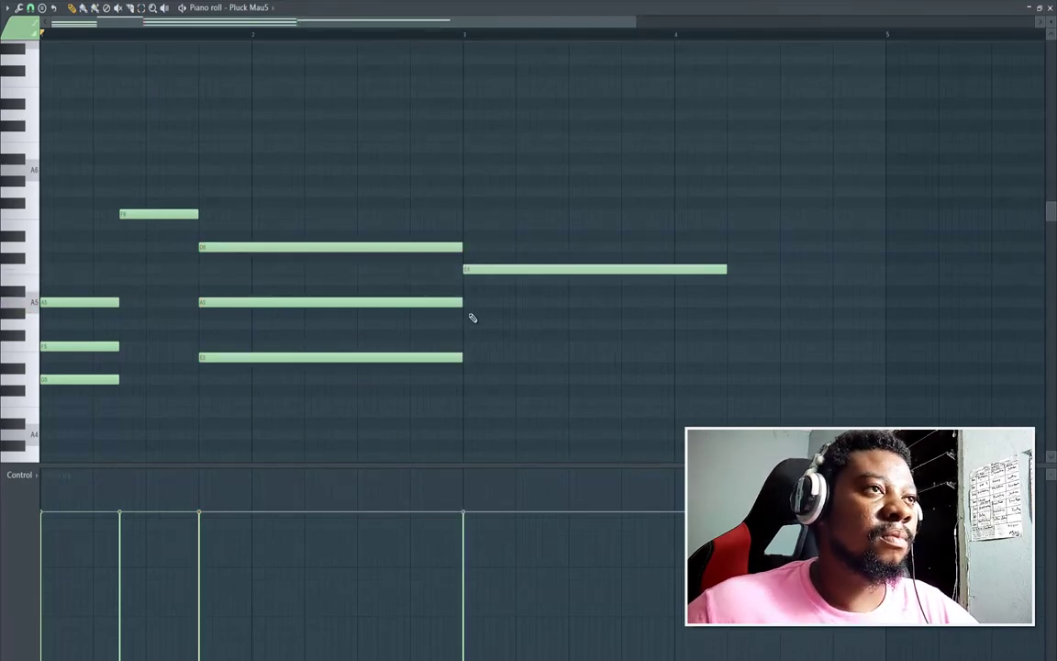
Step: Add G5 and D5 notes below the C6 note at bar 3 to complete the third chord and audition it
click(465, 325)
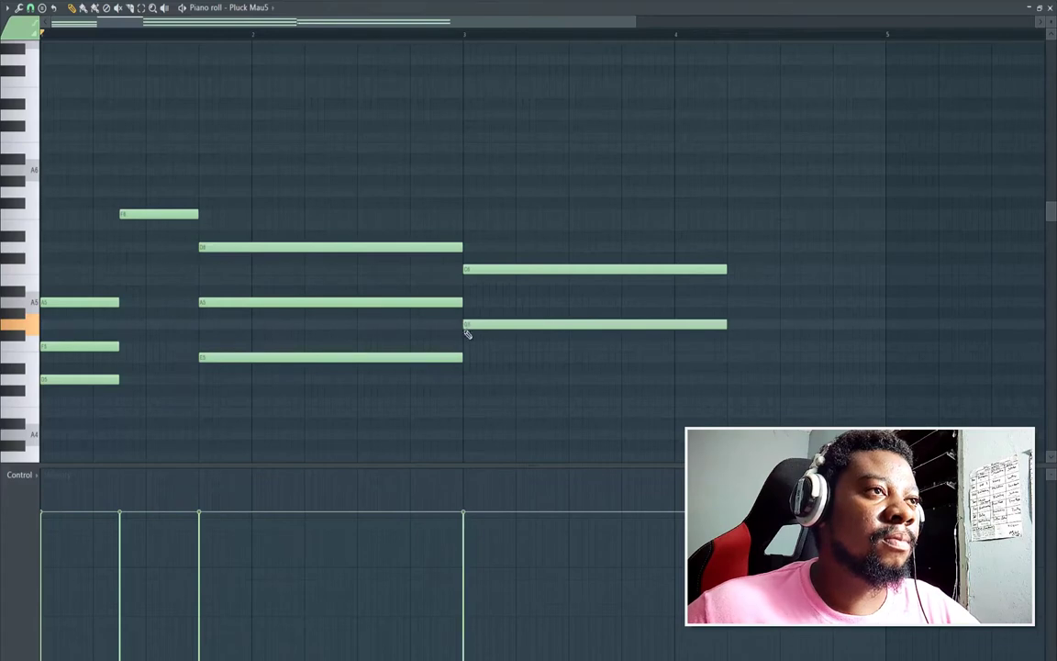
click(466, 379)
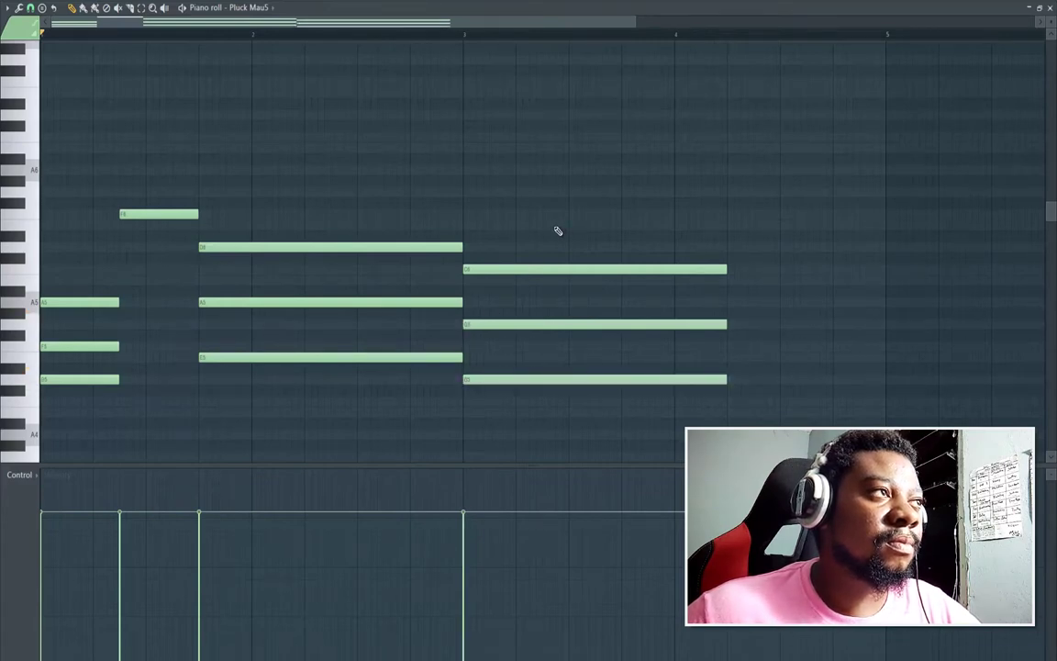
key(space)
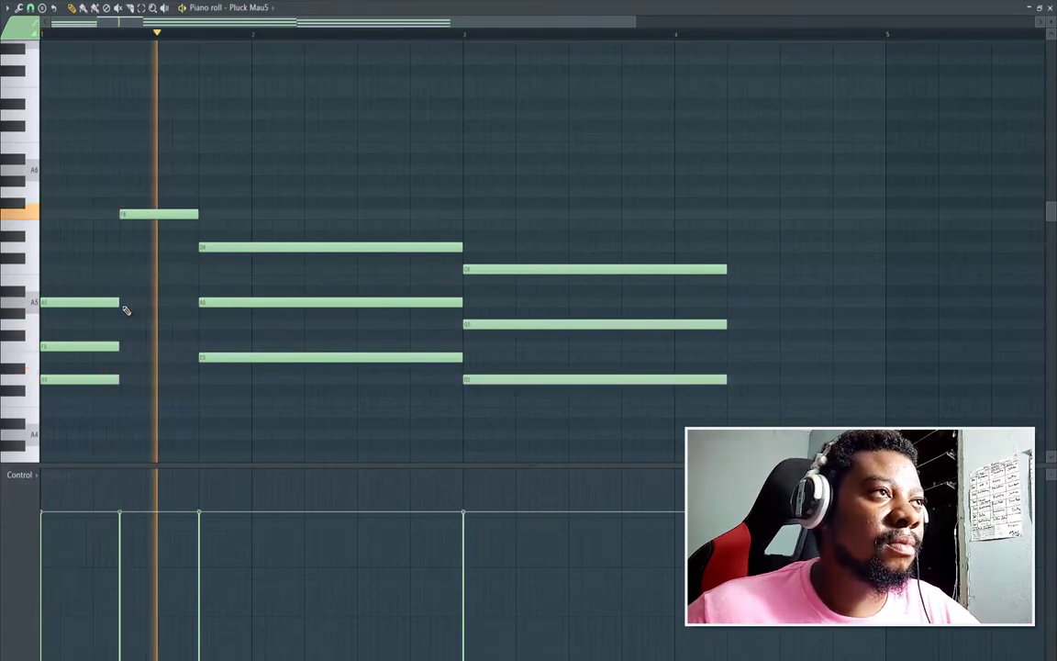
Step: Add an E6 note from beat 3 of bar 2 to bar 3, shorten the D6 note to its start, and audition
click(359, 280)
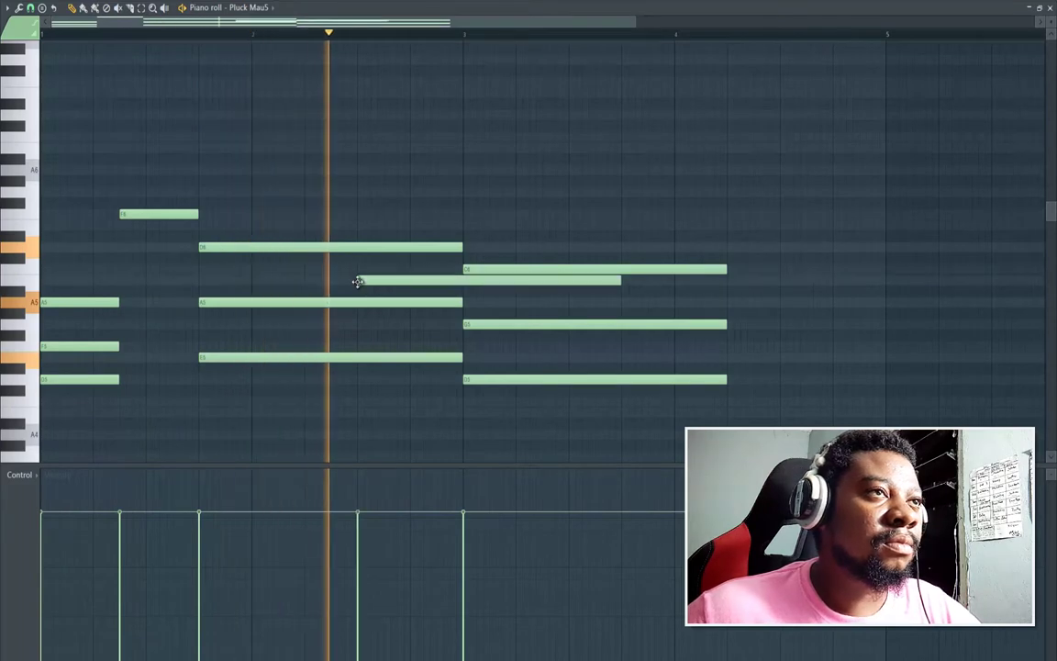
key(space)
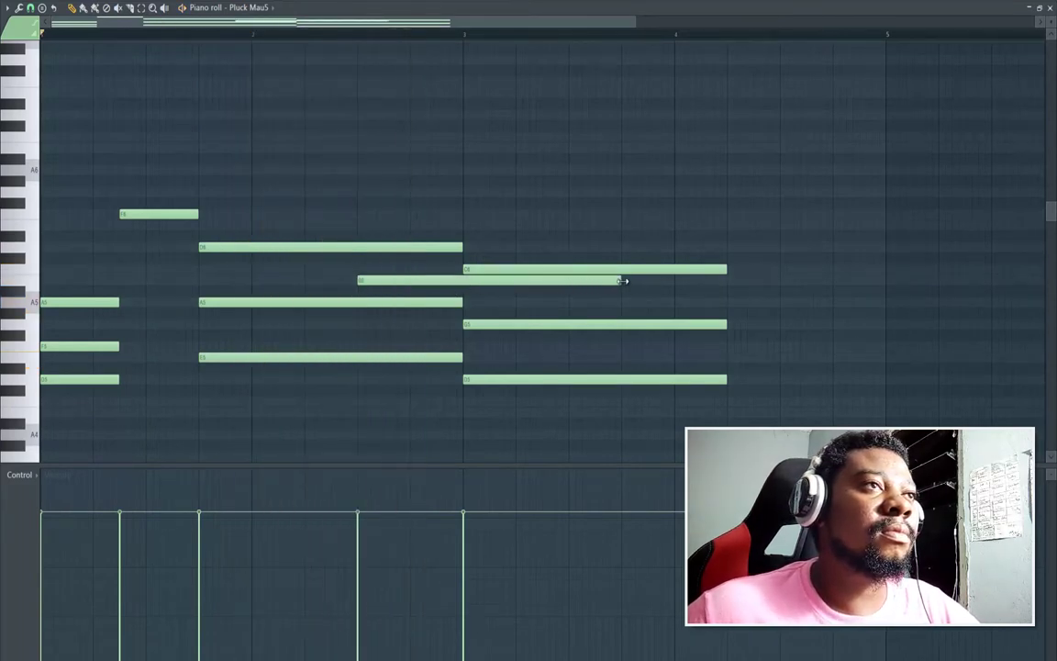
drag(498, 301, 357, 248)
key(space)
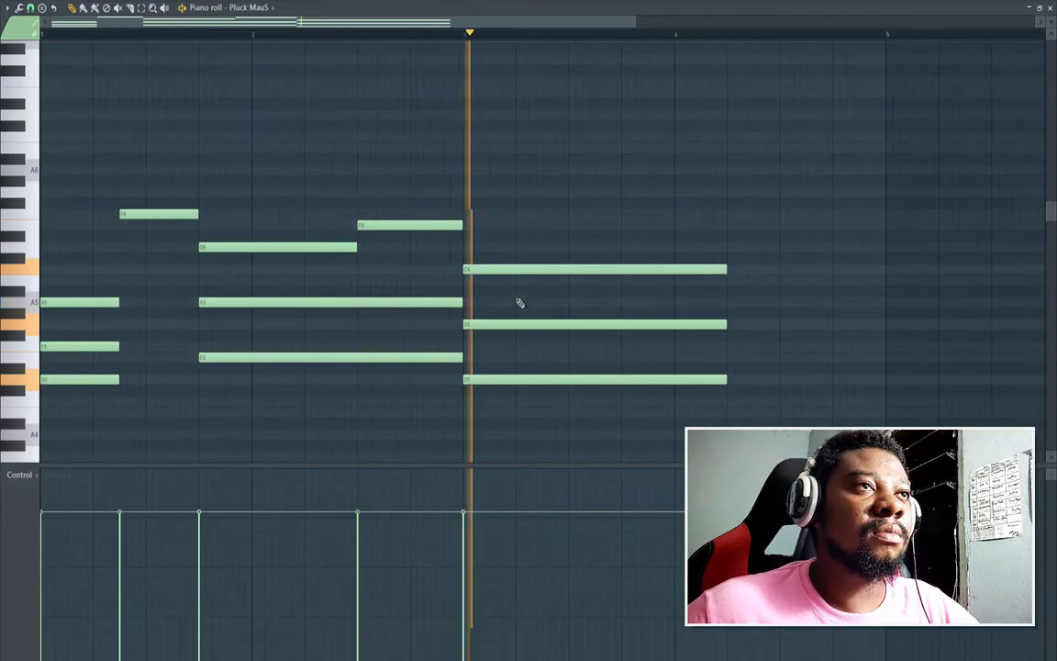
key(space)
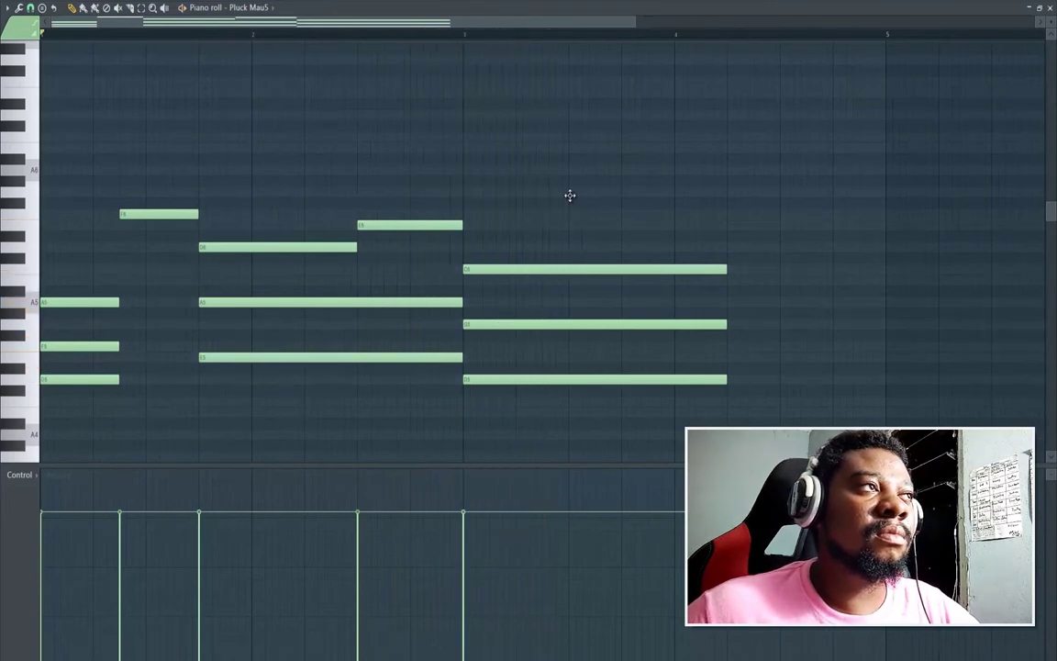
Step: Place a G6 note one and a half beats into bar 3 and shorten the C6, G5 and D5 notes to its start
mouse_move(570, 196)
mouse_down()
mouse_move(583, 192)
mouse_move(585, 217)
mouse_move(583, 184)
mouse_move(566, 189)
mouse_move(578, 205)
mouse_up()
key(space)
drag(727, 269, 538, 286)
drag(724, 323, 542, 338)
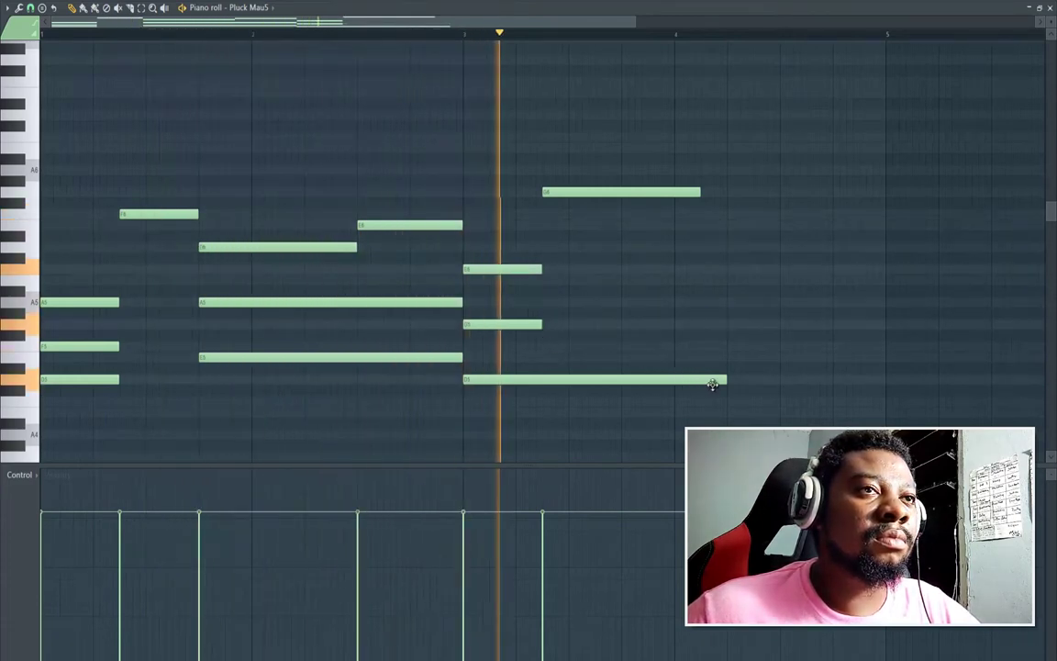
drag(723, 383, 541, 384)
key(space)
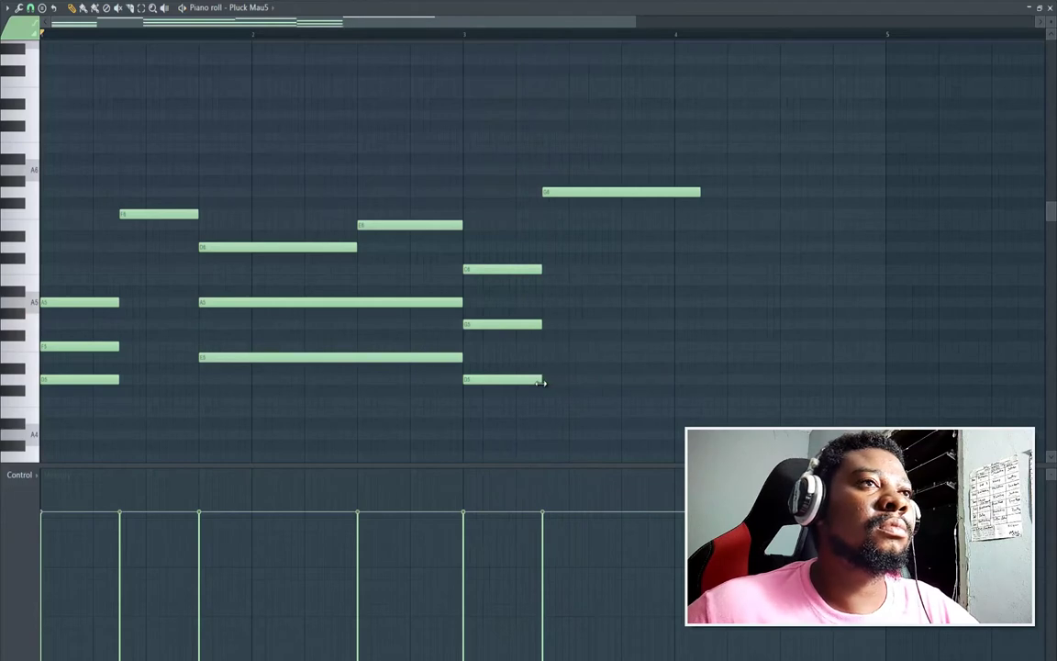
Step: Place a fourth chord of D6, A5 and E5 on beat 4 of bar 3 and shorten the G6 note to its start
click(624, 245)
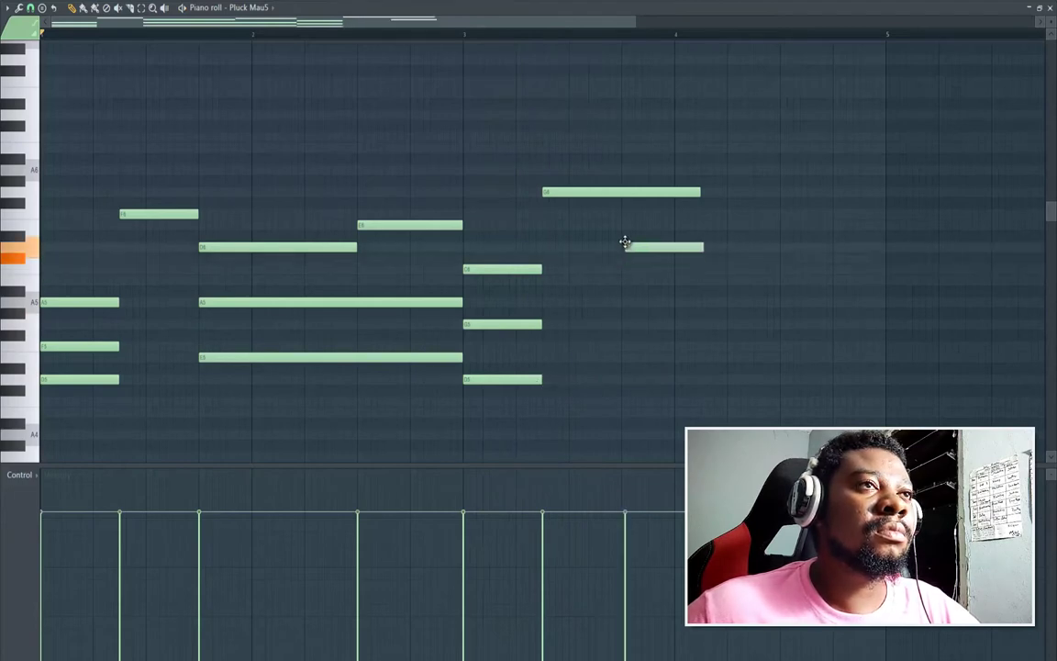
click(624, 301)
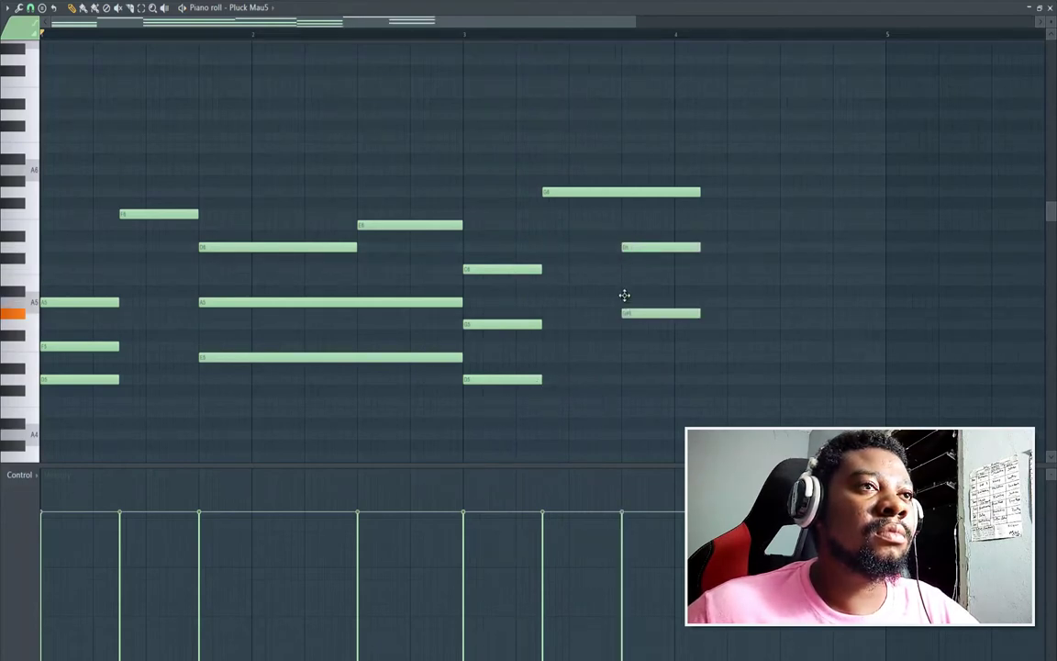
click(623, 357)
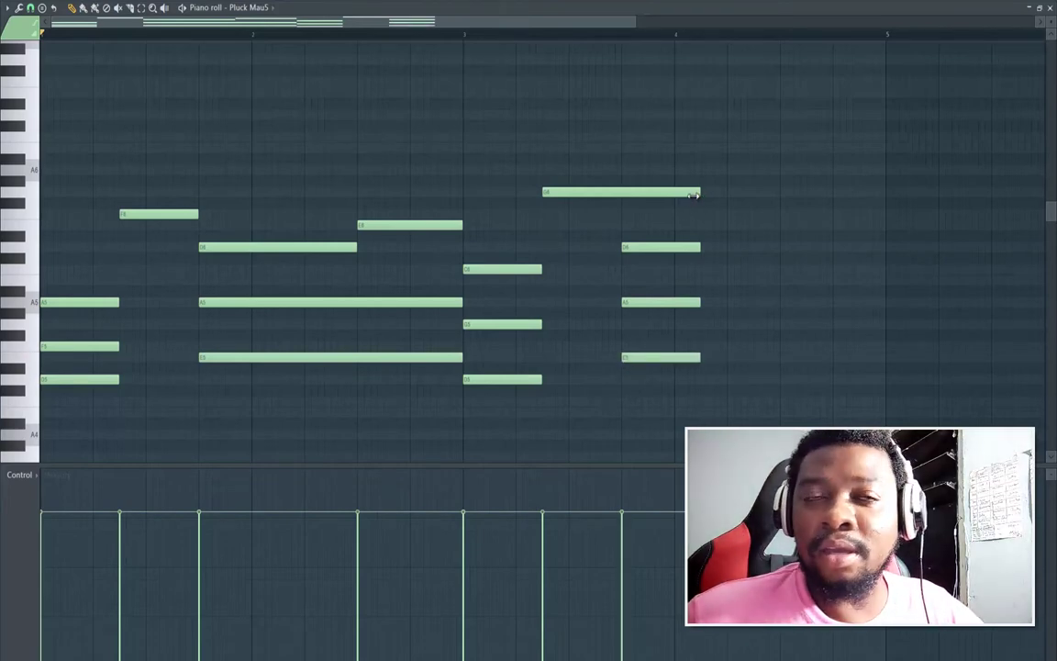
drag(699, 192, 620, 207)
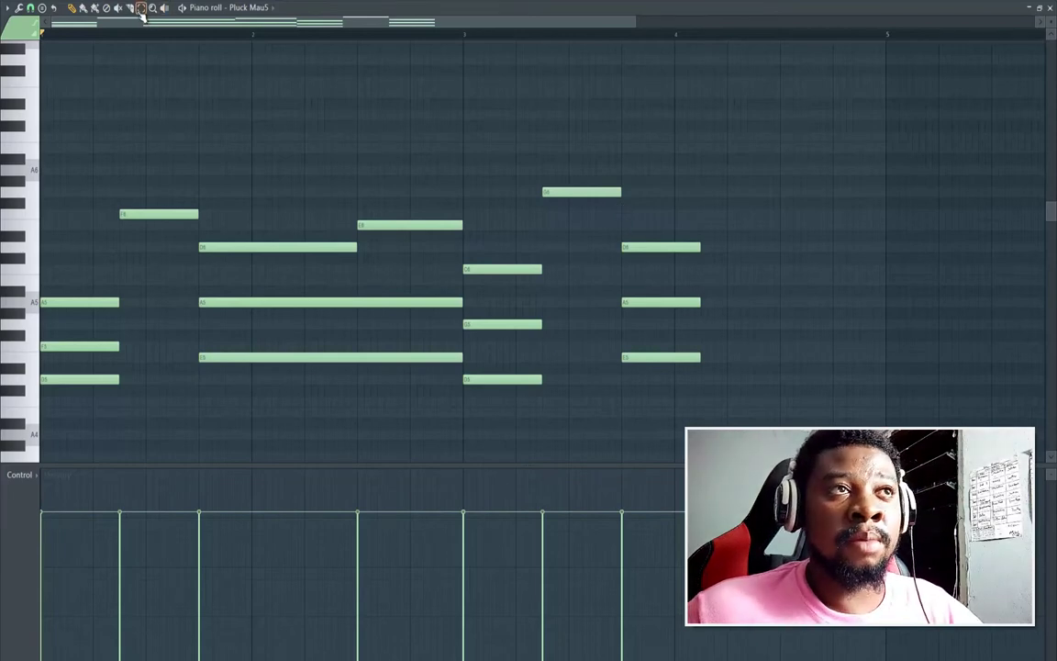
Step: Select the fourth chord's D6, A5 and E5 notes and lengthen them together to bar 5
drag(621, 226, 653, 373)
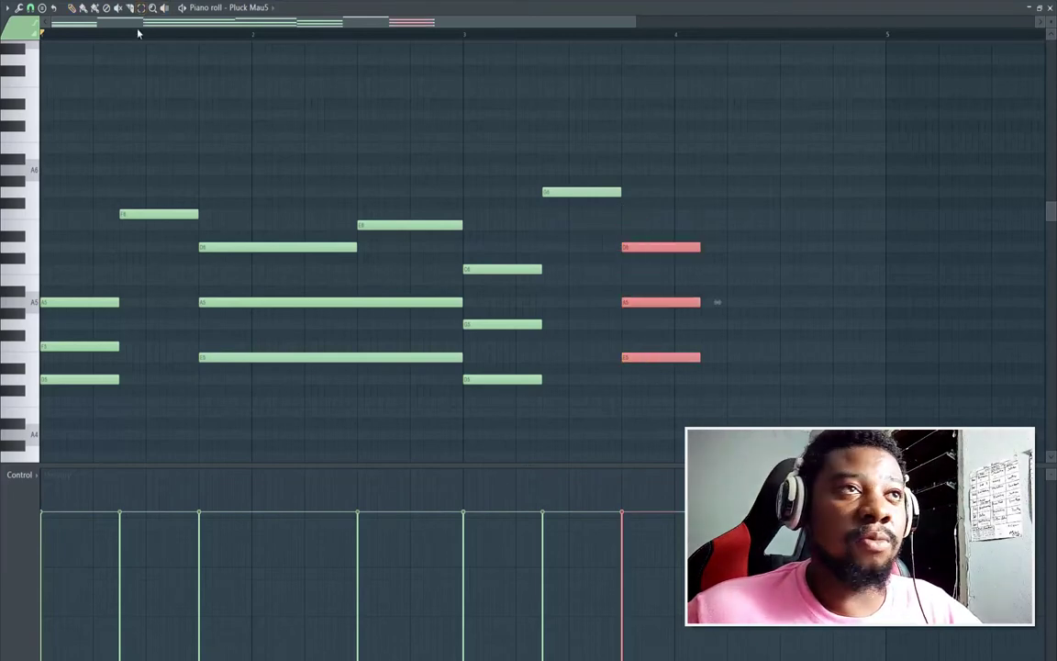
click(72, 8)
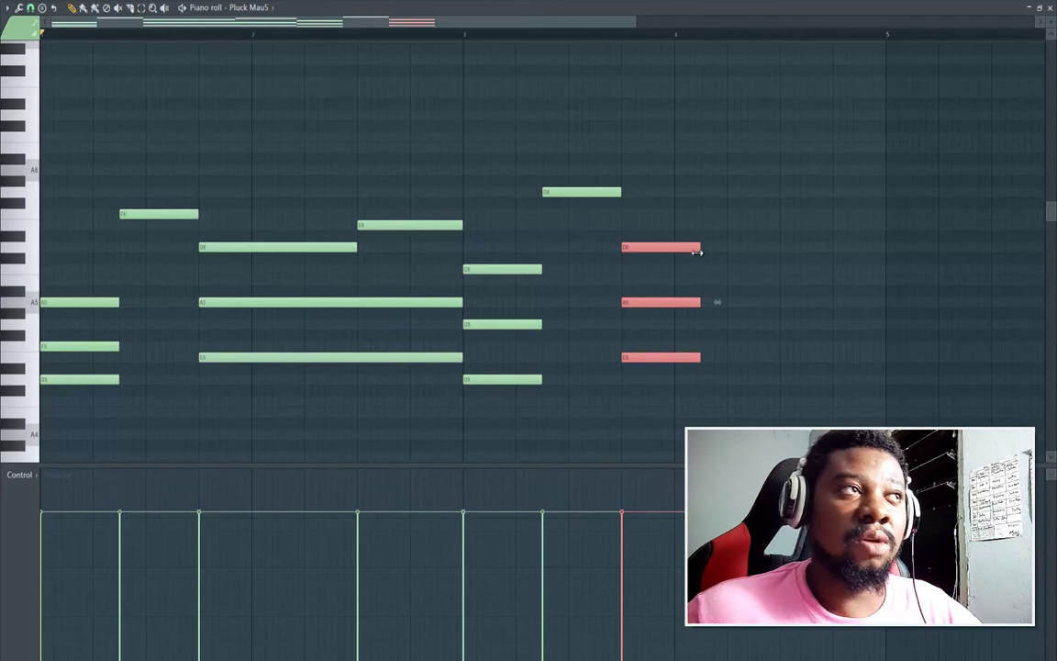
drag(712, 249, 887, 250)
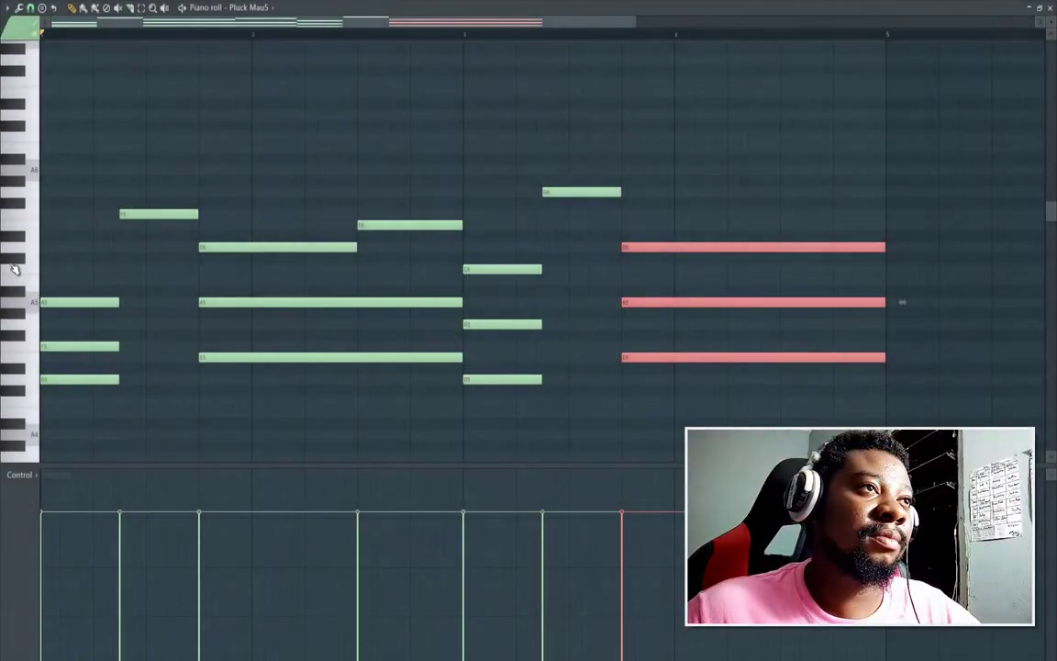
Step: Raise the first chord's A5 note to C6 and its F5 note to A5, and audition the melody
drag(46, 296, 46, 267)
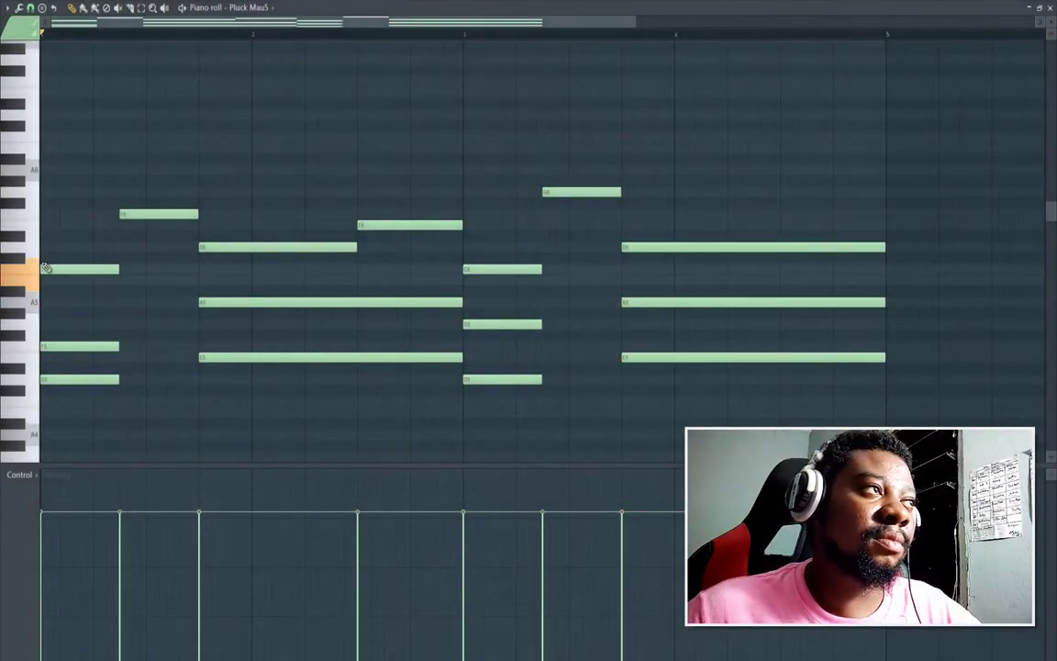
key(space)
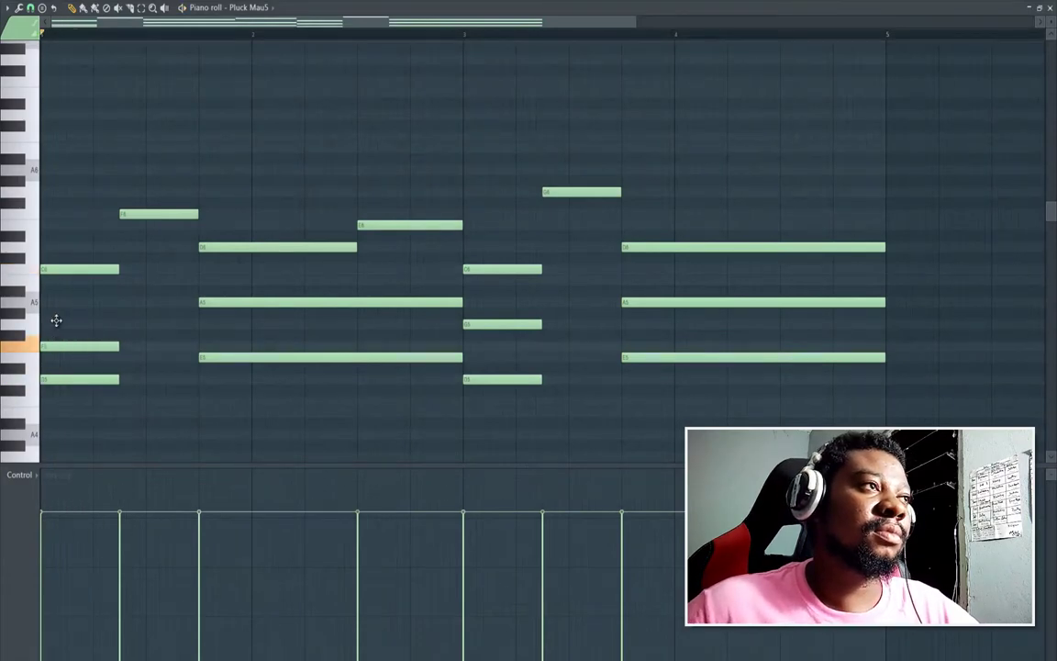
drag(56, 320, 50, 300)
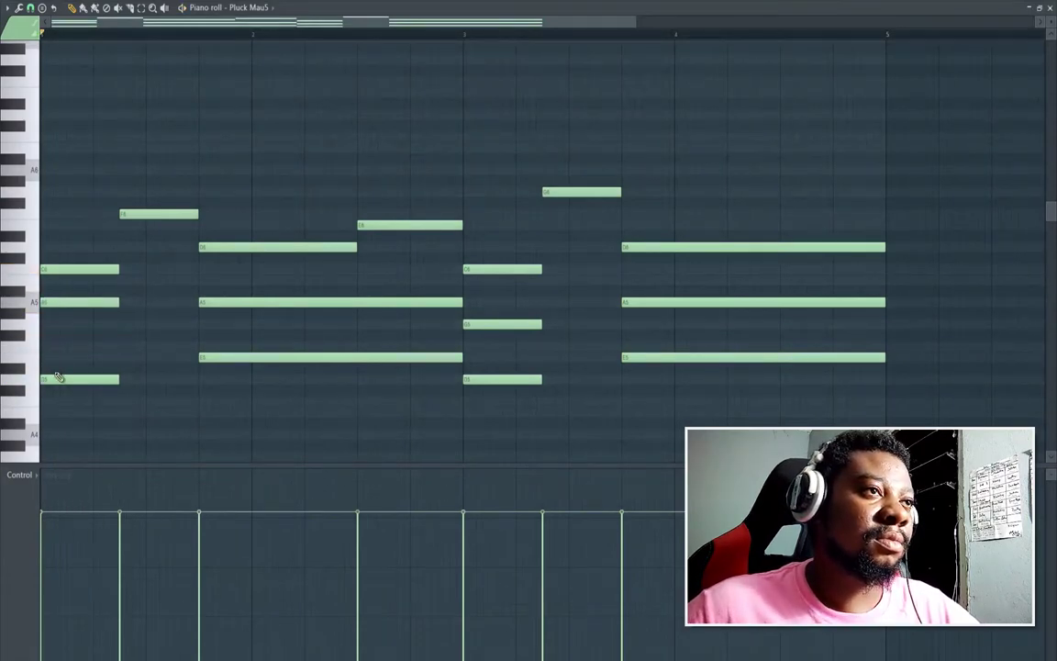
key(space)
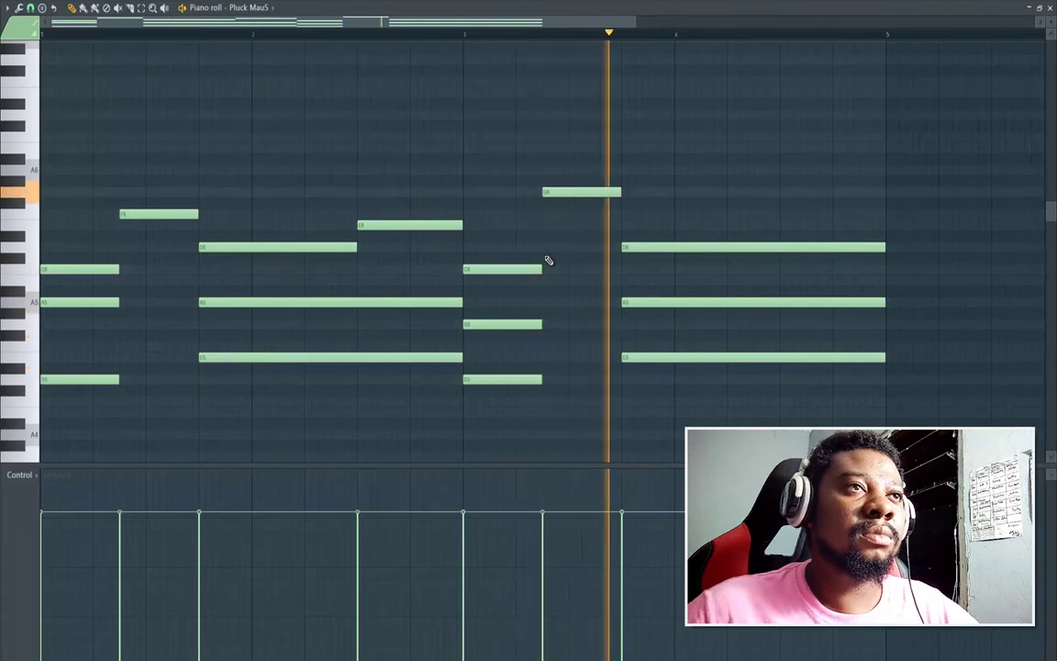
key(space)
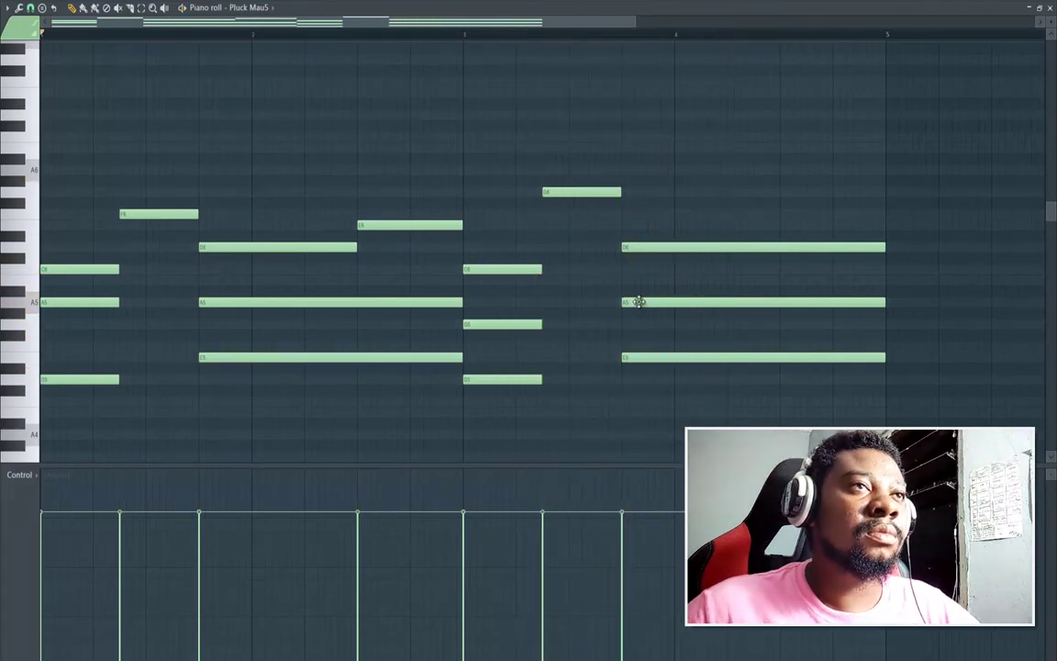
Step: Raise the last chord's D6 note to E6, A5 to C6 and E5 to A5, and audition the melody
drag(641, 249, 641, 220)
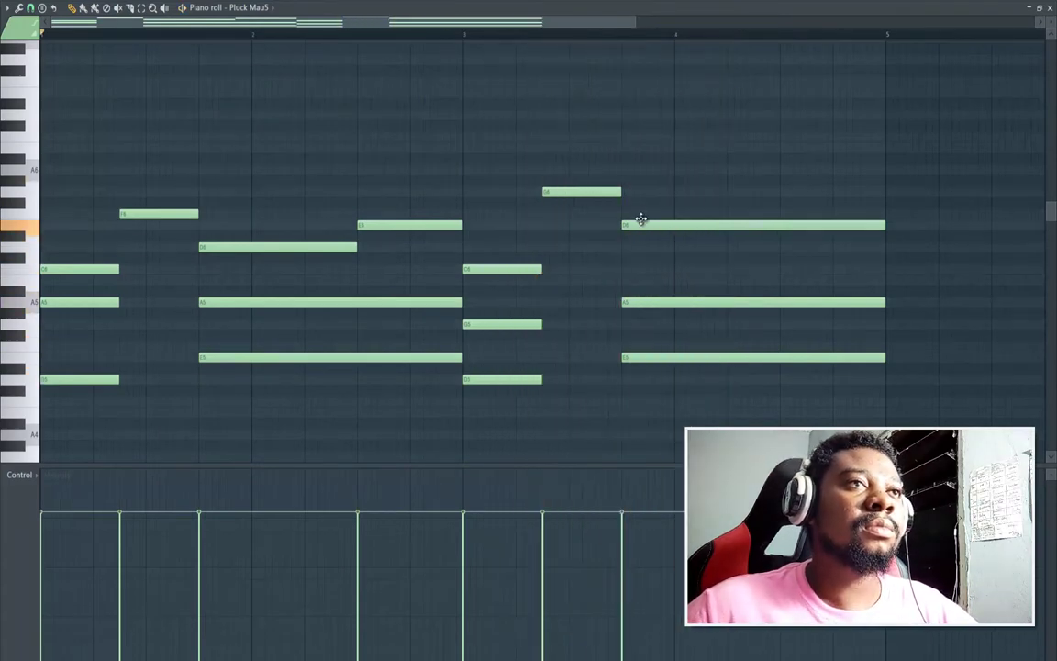
drag(645, 304, 643, 269)
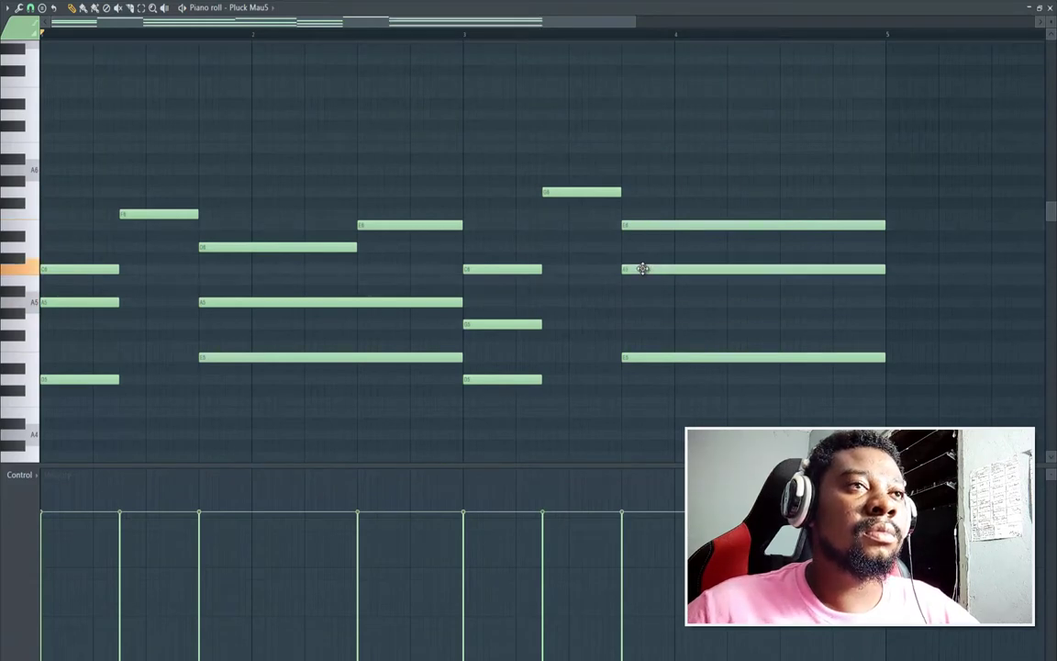
drag(632, 356, 631, 302)
key(space)
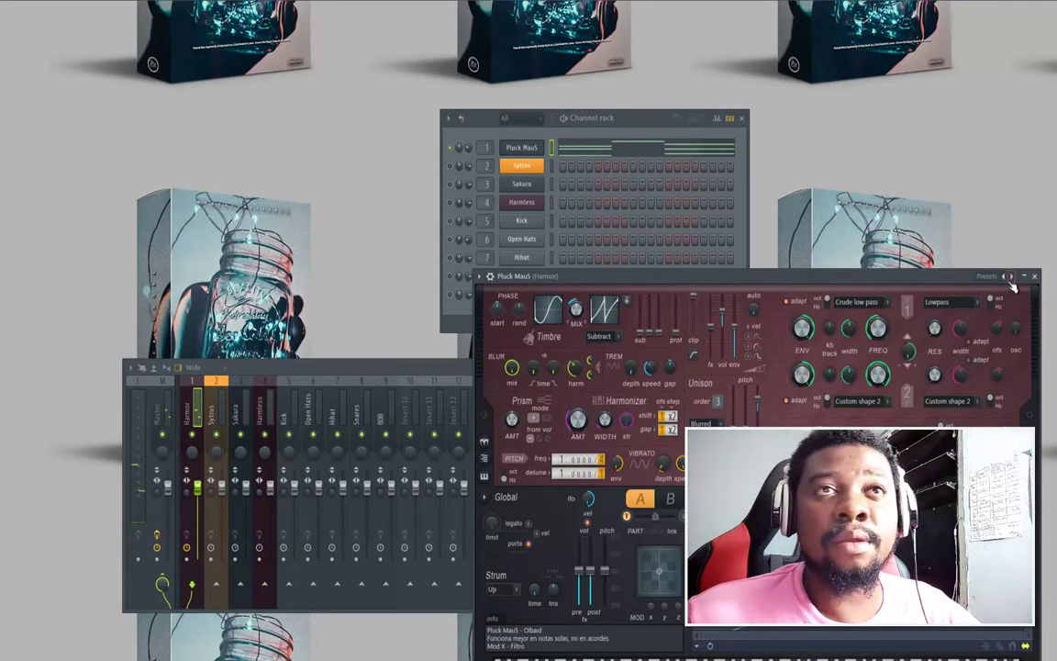
Step: Switch the Harmor preset to Pluck Analogo
click(1012, 277)
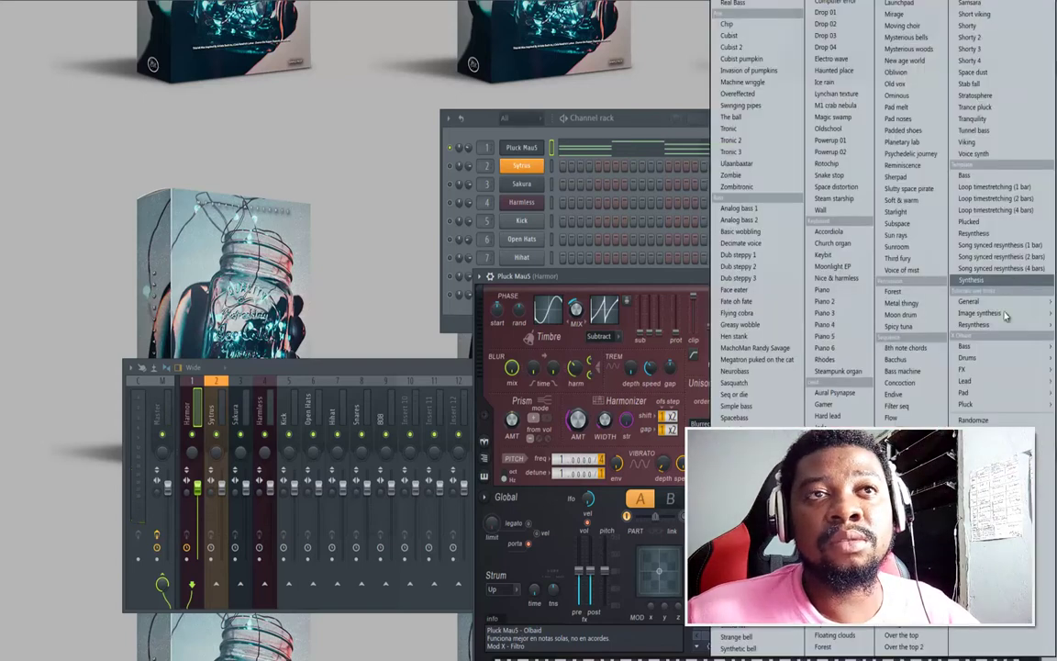
mouse_move(961, 404)
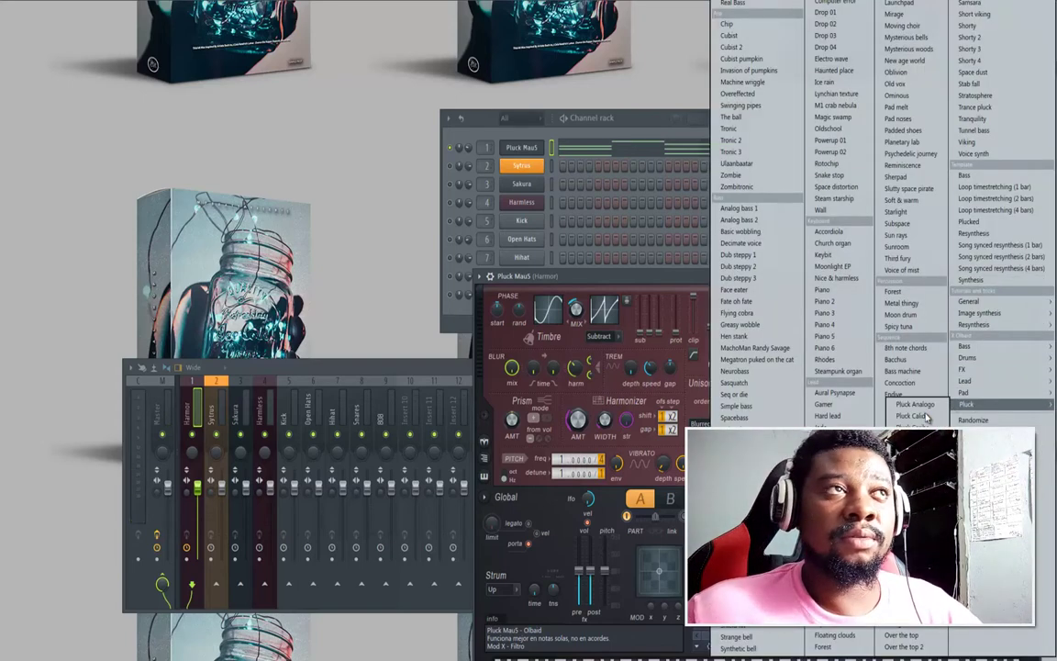
click(915, 404)
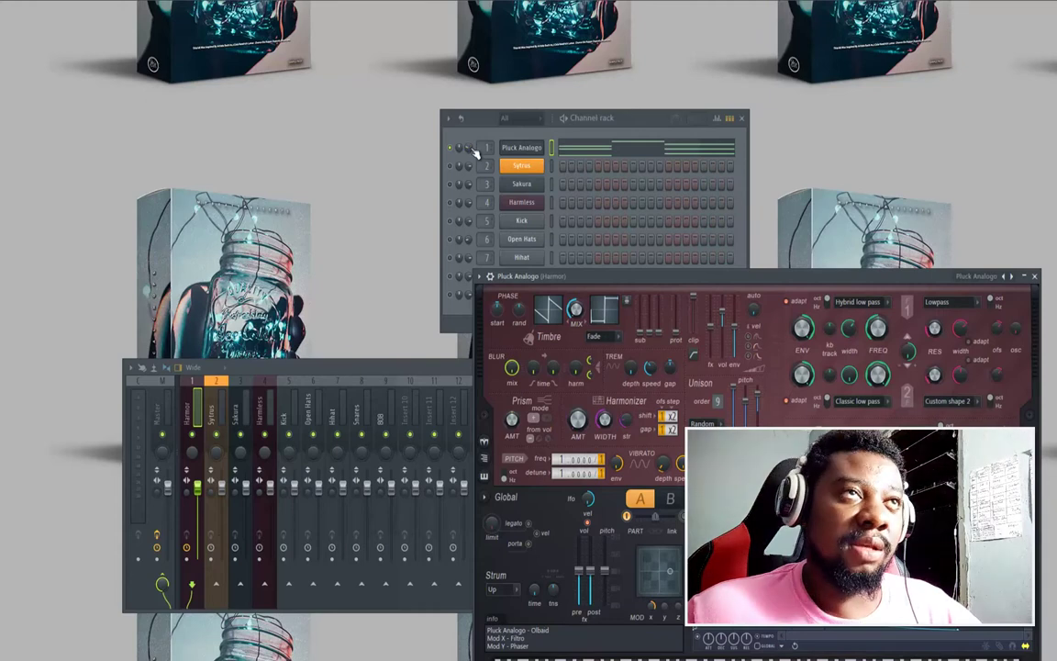
Step: Move the Channel rack clear of the Harmor window and change Harmor's preset to Pad Trance while auditioning the pattern
drag(642, 124, 534, 65)
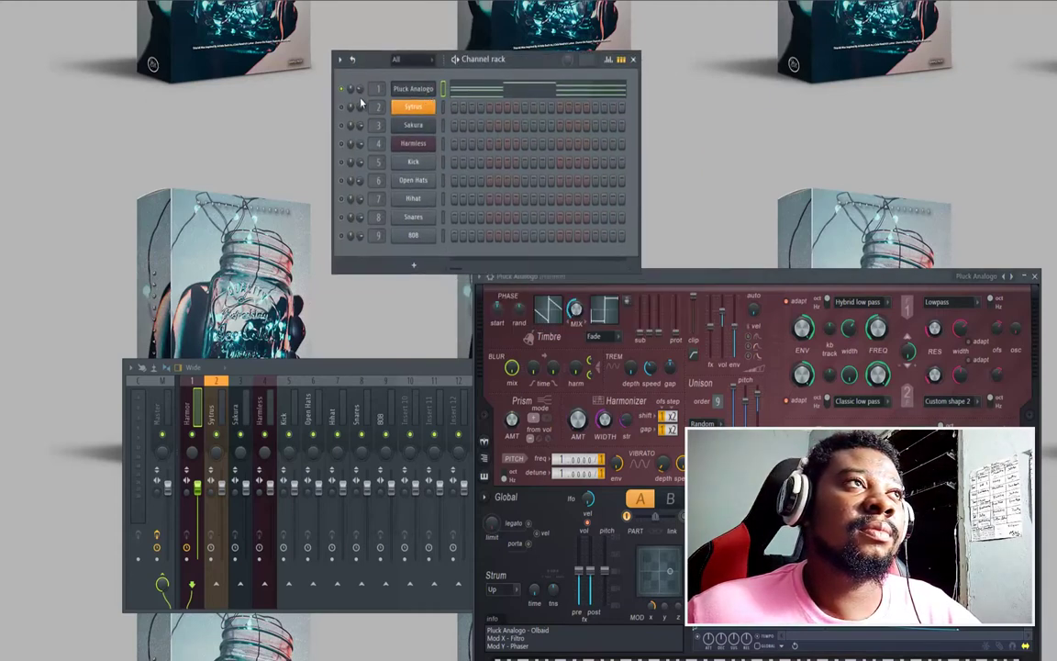
key(space)
click(412, 93)
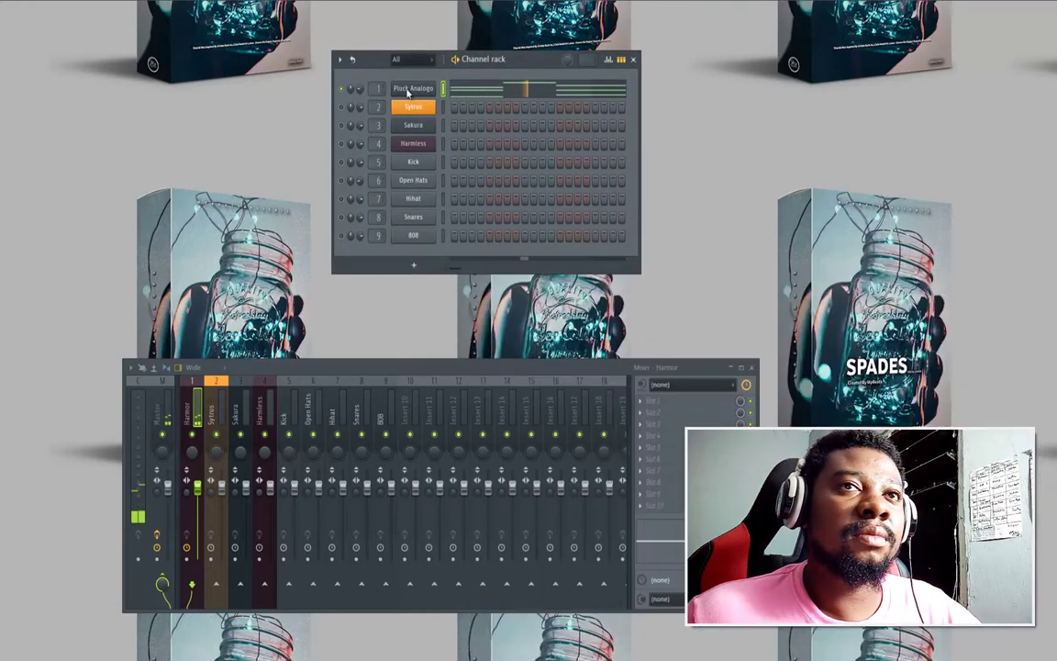
click(410, 92)
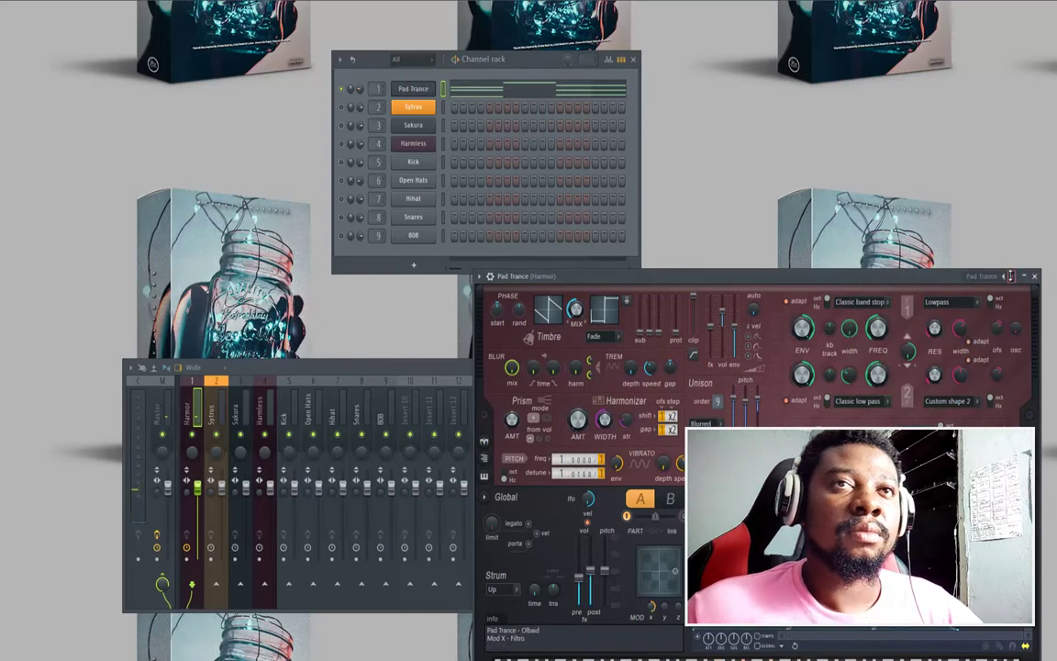
Step: Audition Harmor's pluck presets one after another over the melody and settle on Pluck Piano E
click(1009, 277)
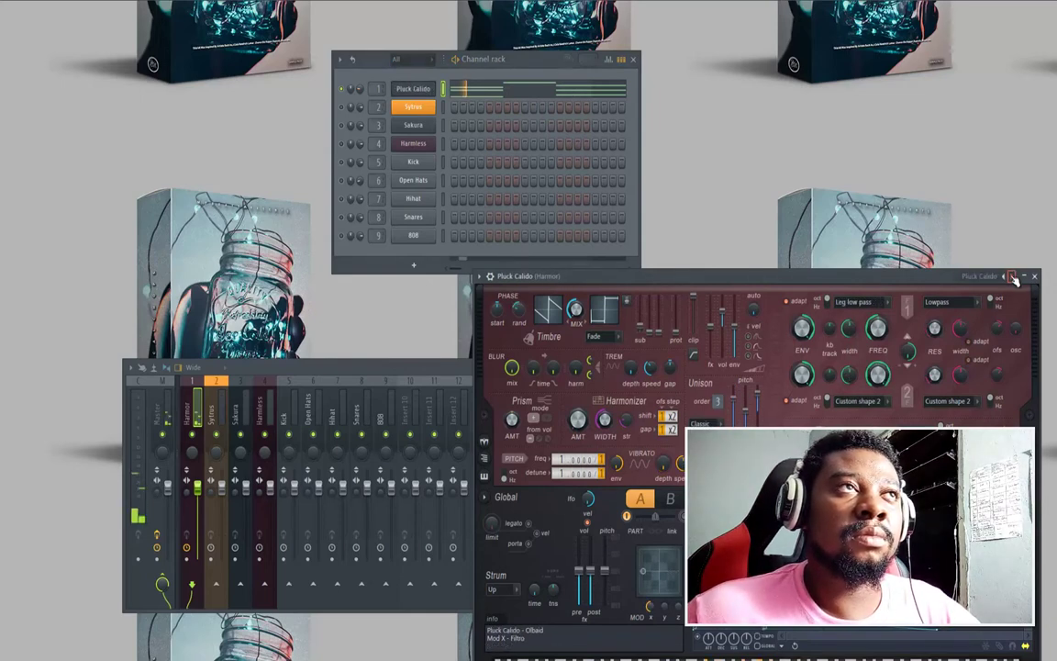
click(1011, 277)
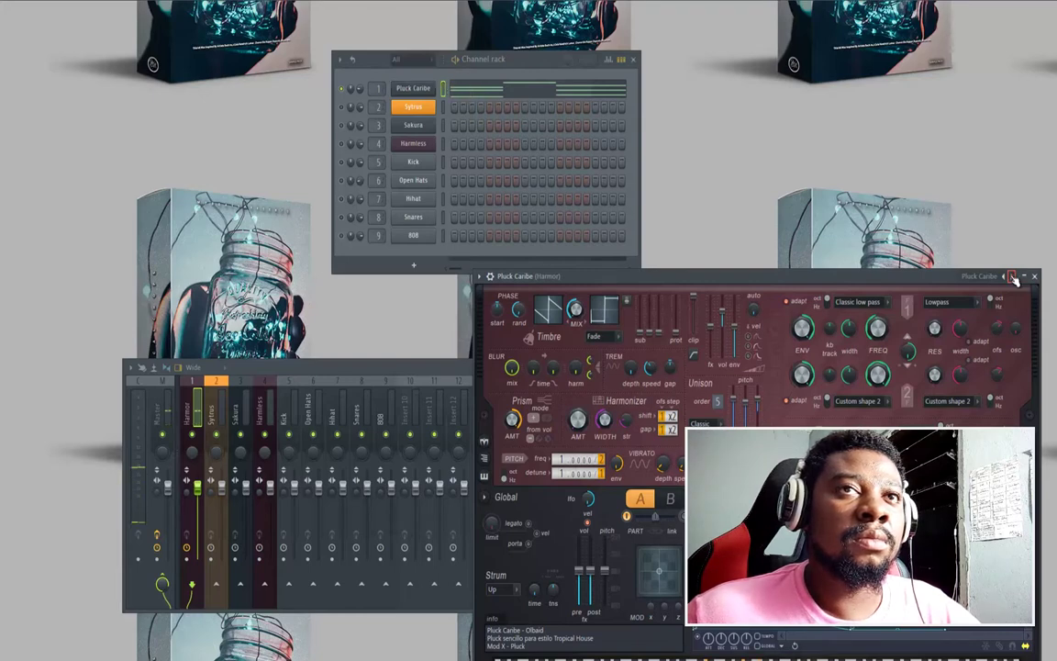
click(1011, 277)
click(1011, 277)
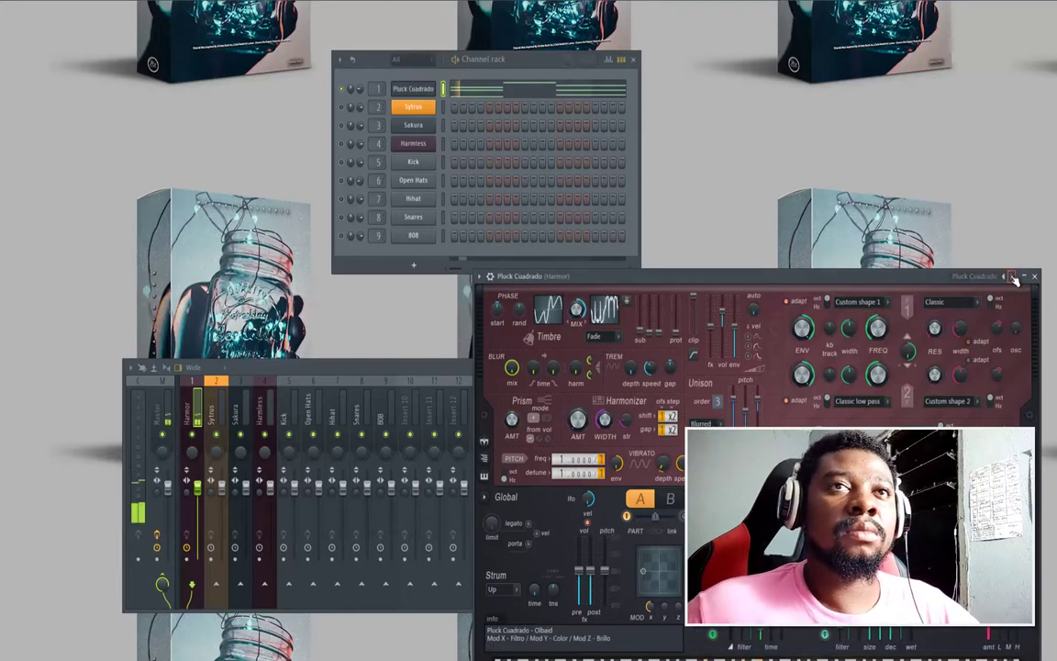
click(1011, 277)
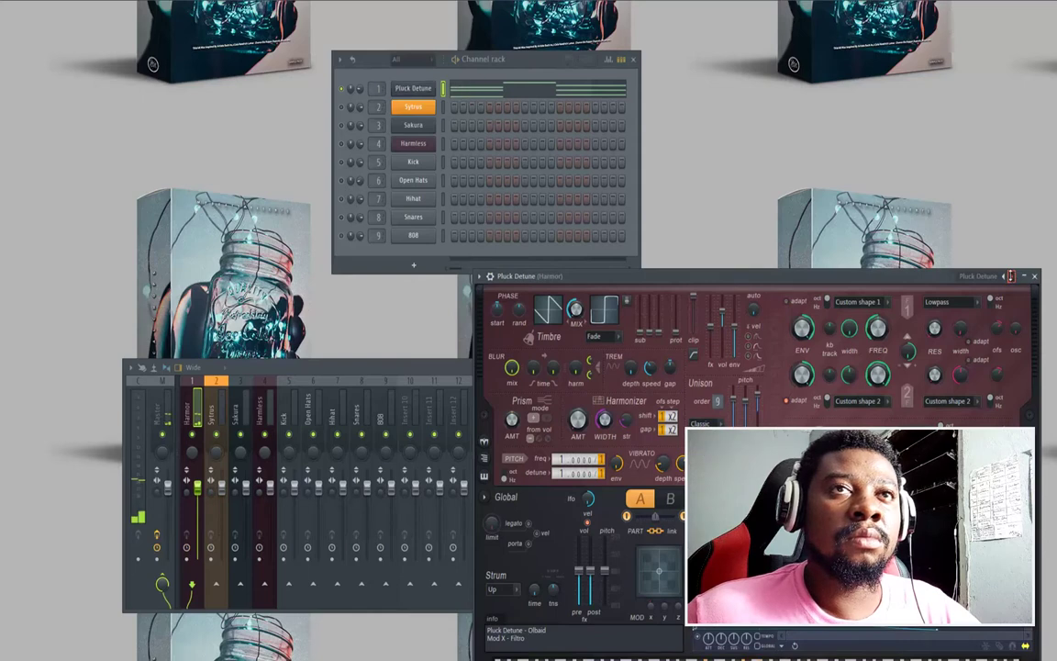
click(1011, 277)
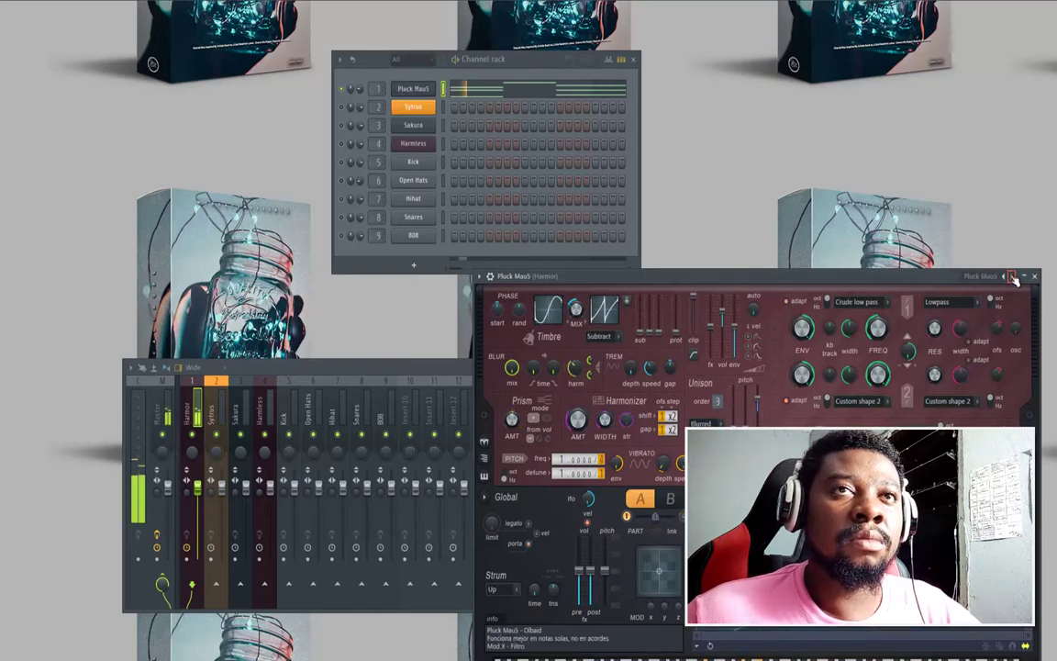
click(1011, 277)
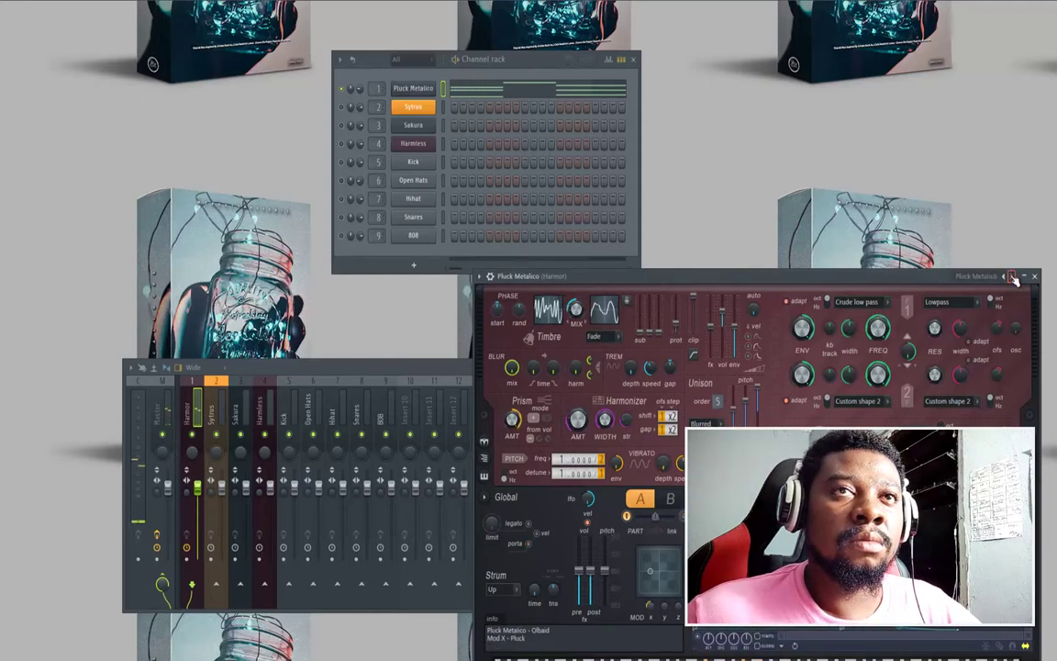
click(1012, 277)
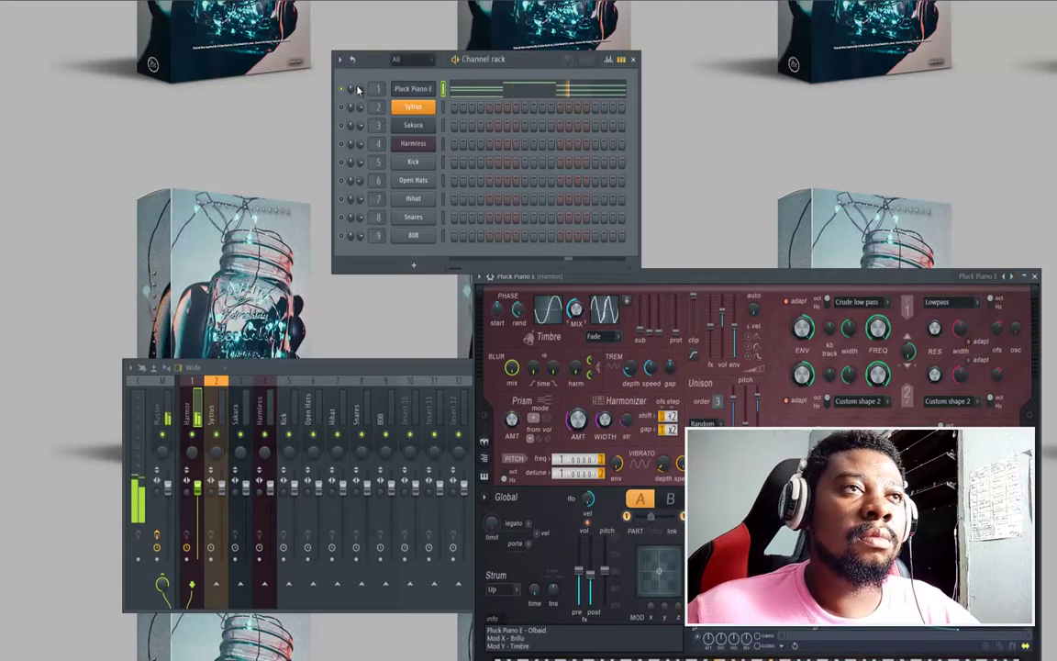
Step: Move the Harmor window to uncover its lower half, check its image and effects pages while playing the pattern, and close it
drag(672, 273, 594, 167)
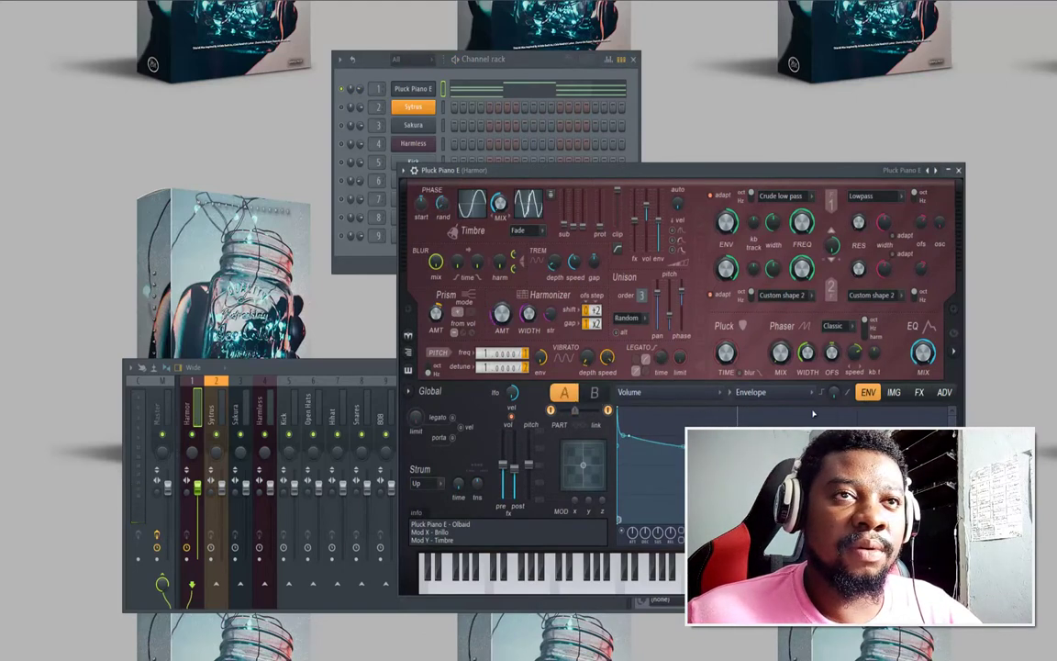
click(895, 393)
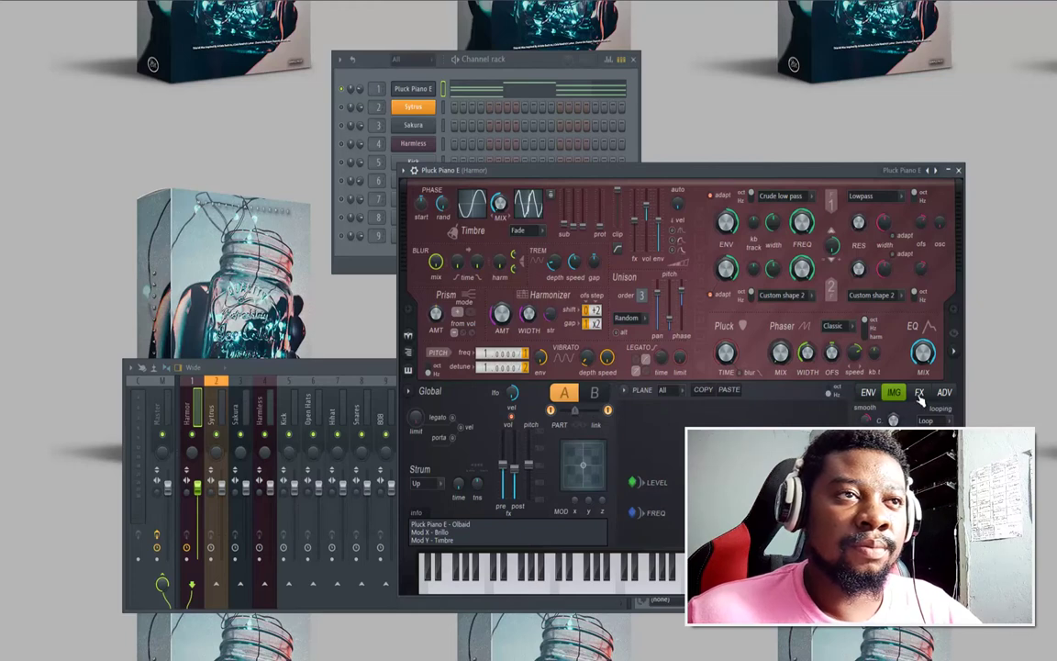
click(919, 392)
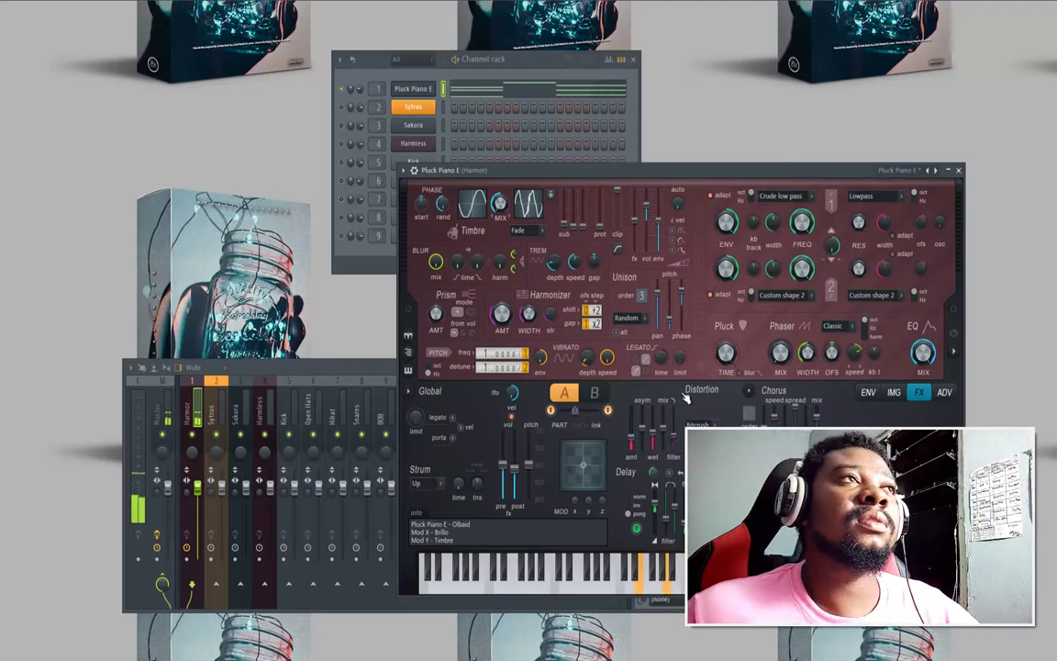
click(363, 83)
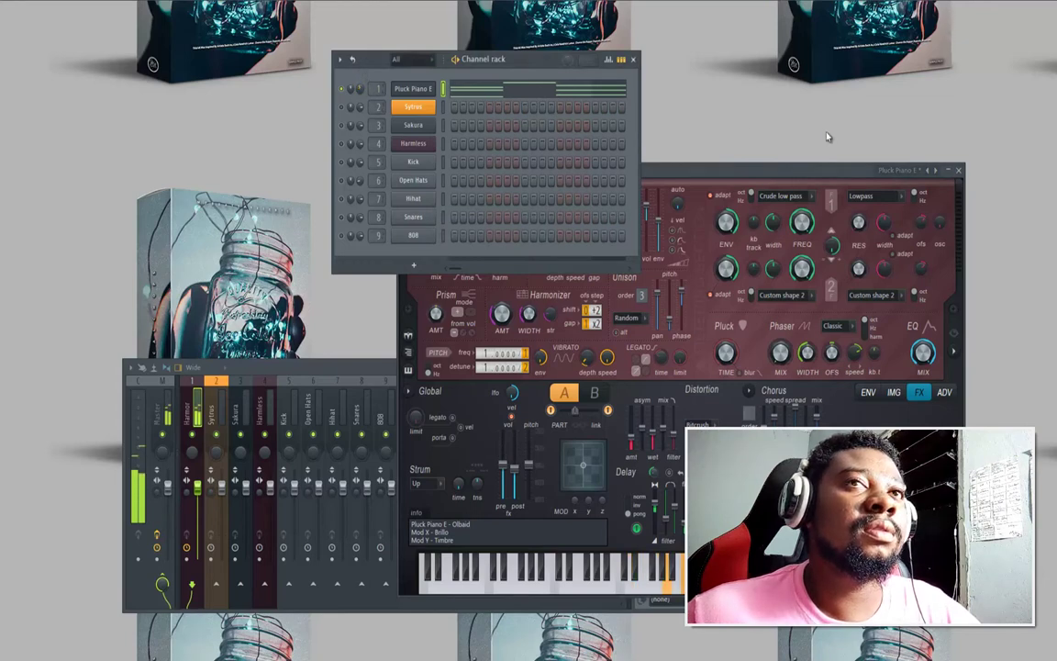
click(958, 171)
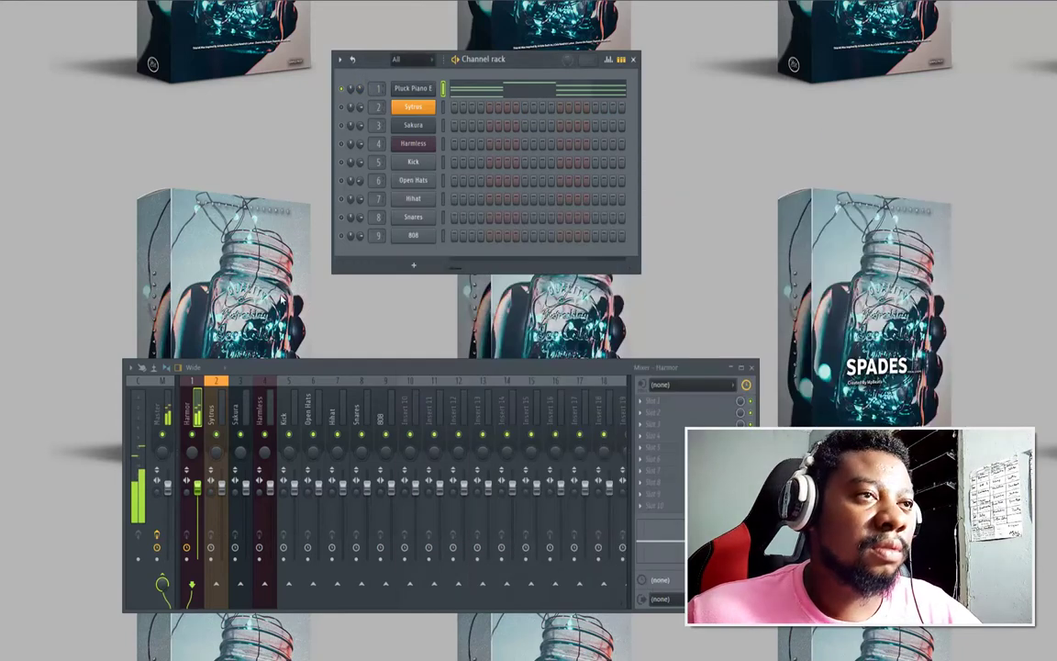
Step: Load Gross Beat into the first effect slot of the Harmor mixer track and choose its Momentary preset
click(188, 421)
click(643, 404)
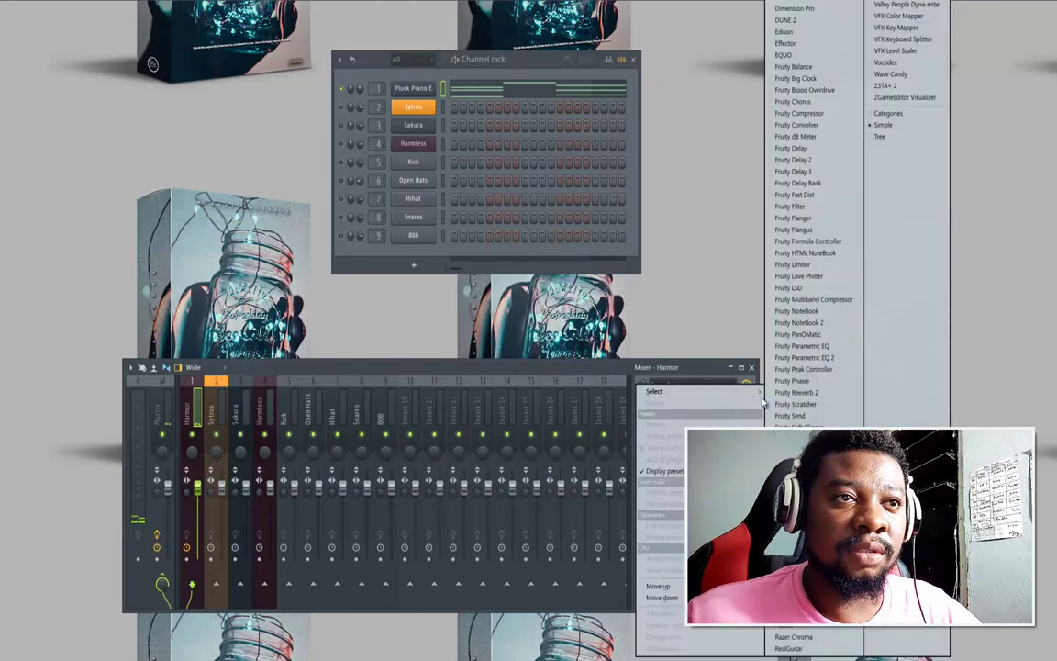
click(794, 532)
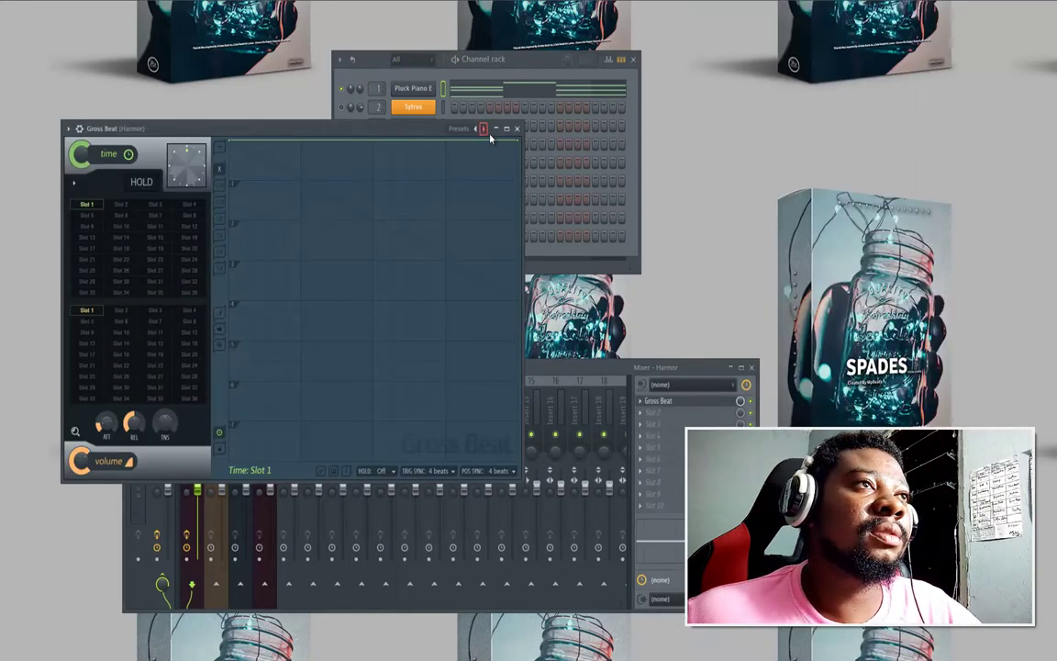
click(484, 130)
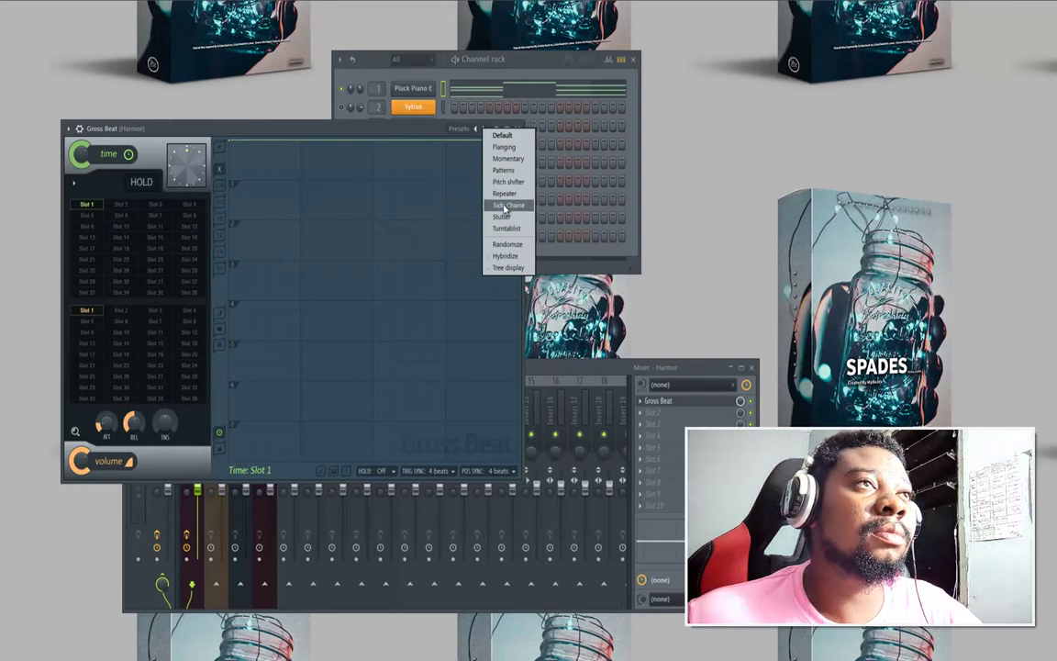
click(509, 157)
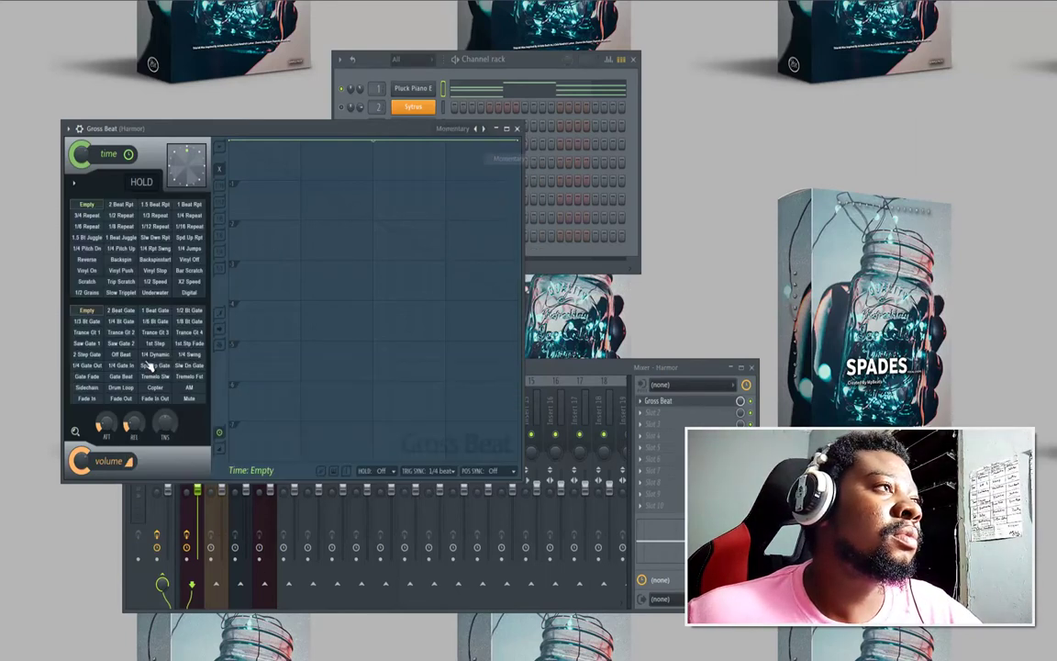
Step: Audition Gross Beat's 2 Beat Gate and 2 Beat Rpt patterns, then settle on the 1 Beat Gate volume pattern with time on Empty
click(125, 312)
key(space)
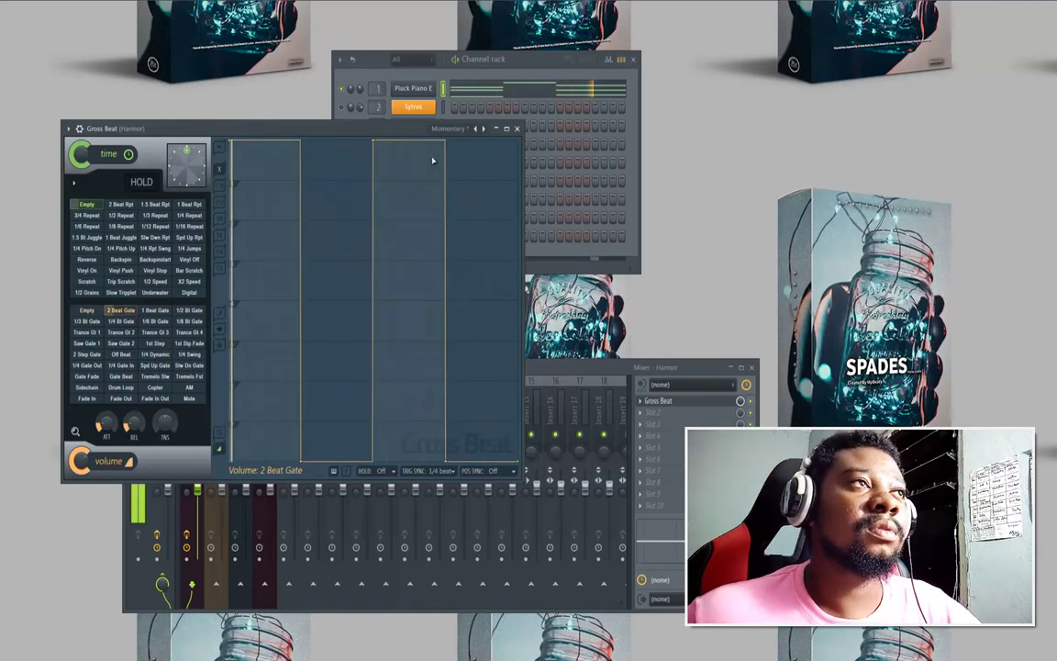
click(122, 205)
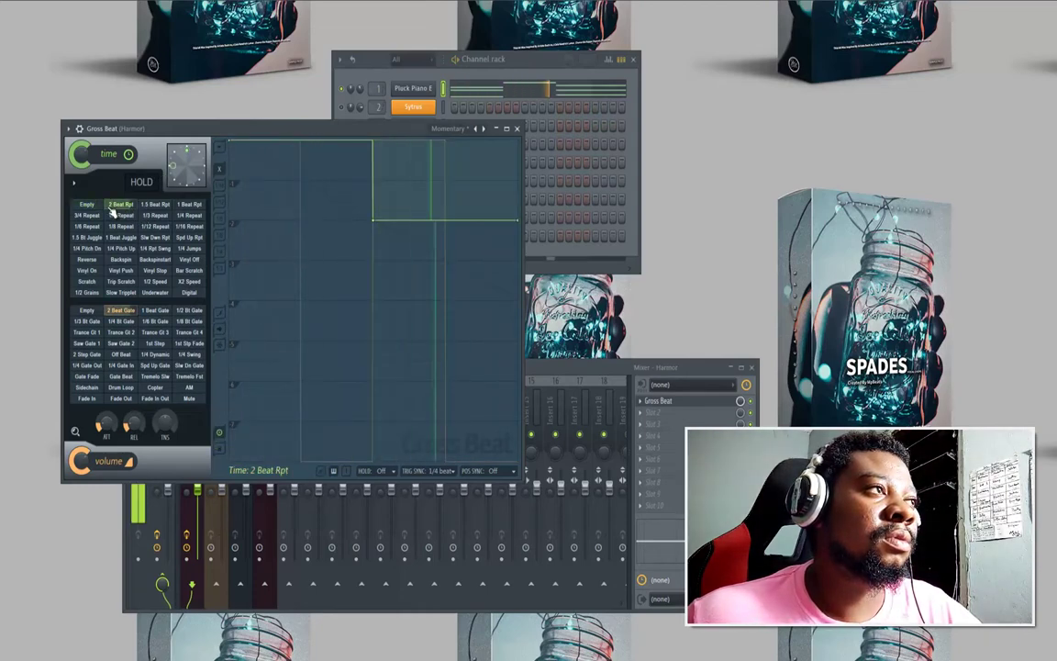
click(155, 312)
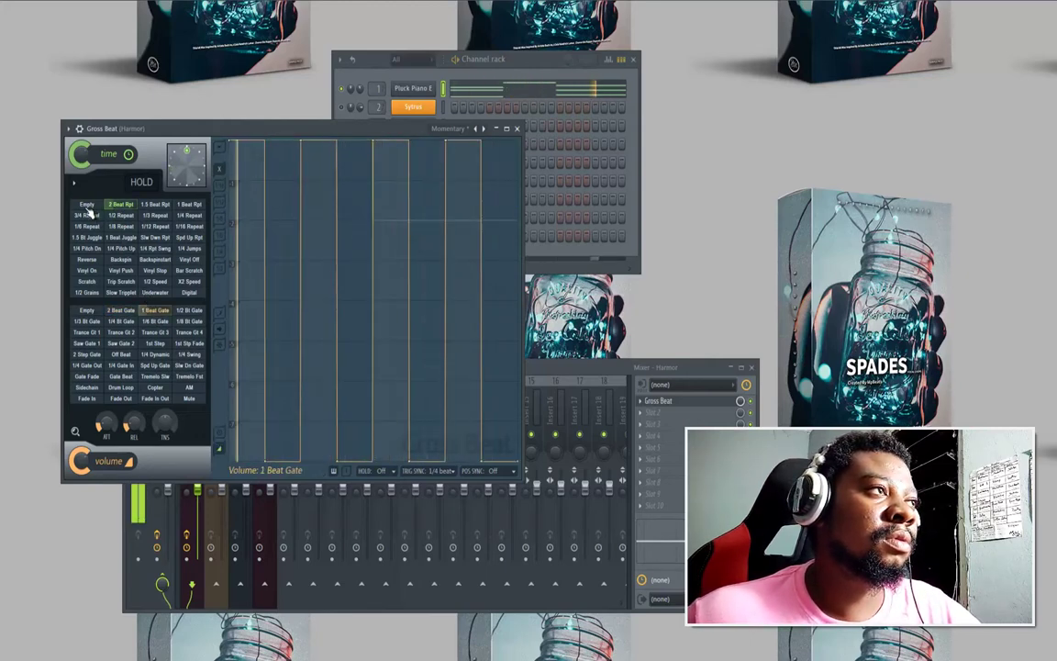
click(88, 206)
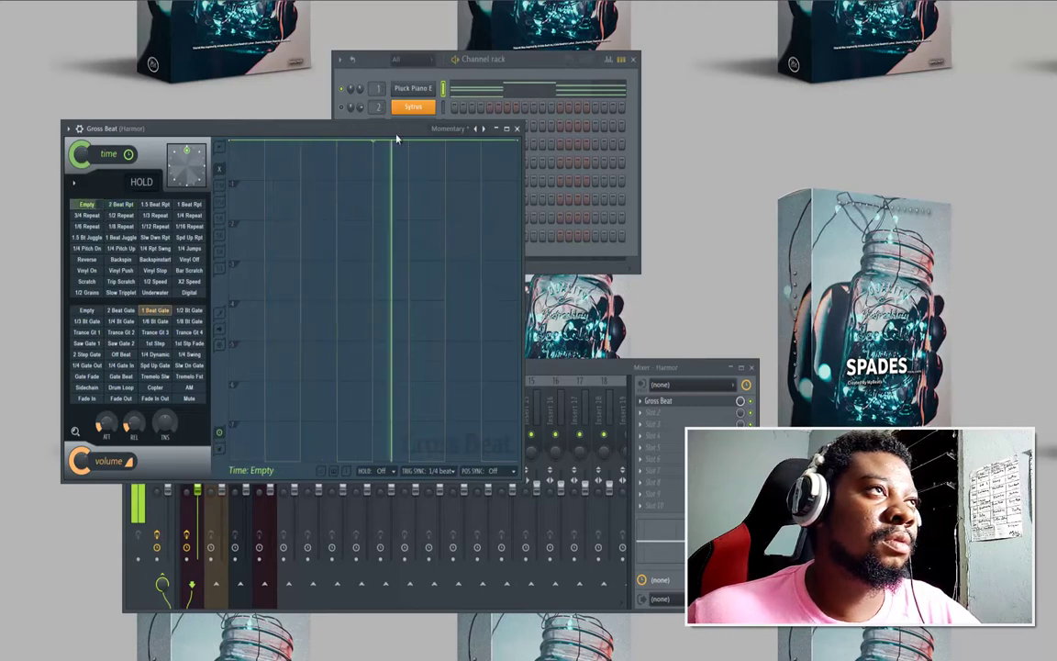
click(360, 82)
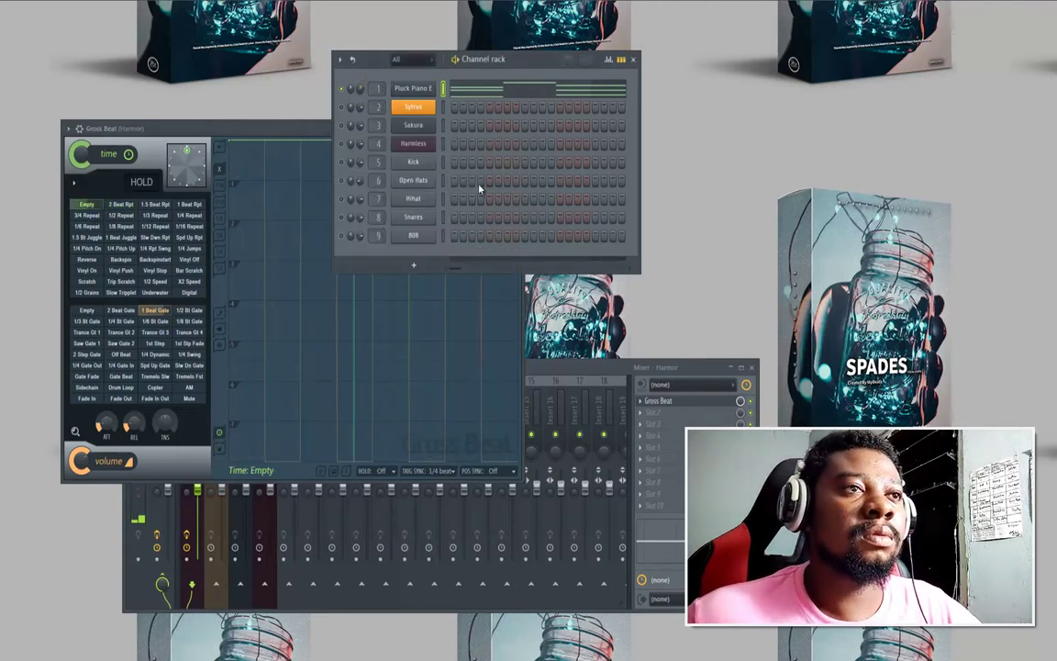
Step: Add Fruity Parametric EQ 2 in the second slot and roll off the lows with band 1, moving its cutoff up to band 2's frequency
click(643, 414)
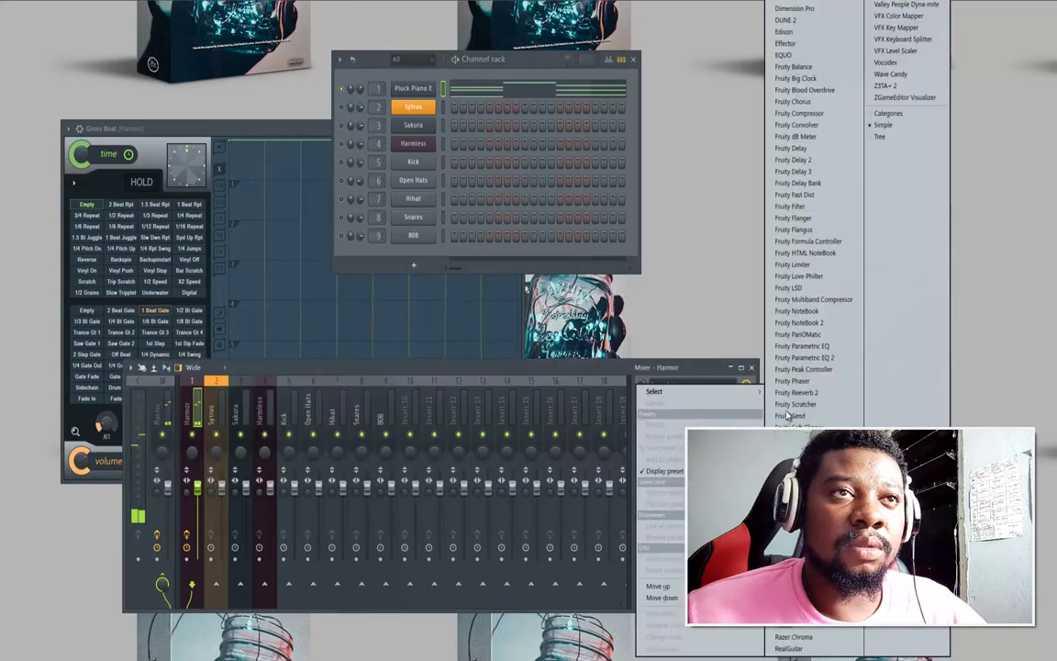
click(806, 358)
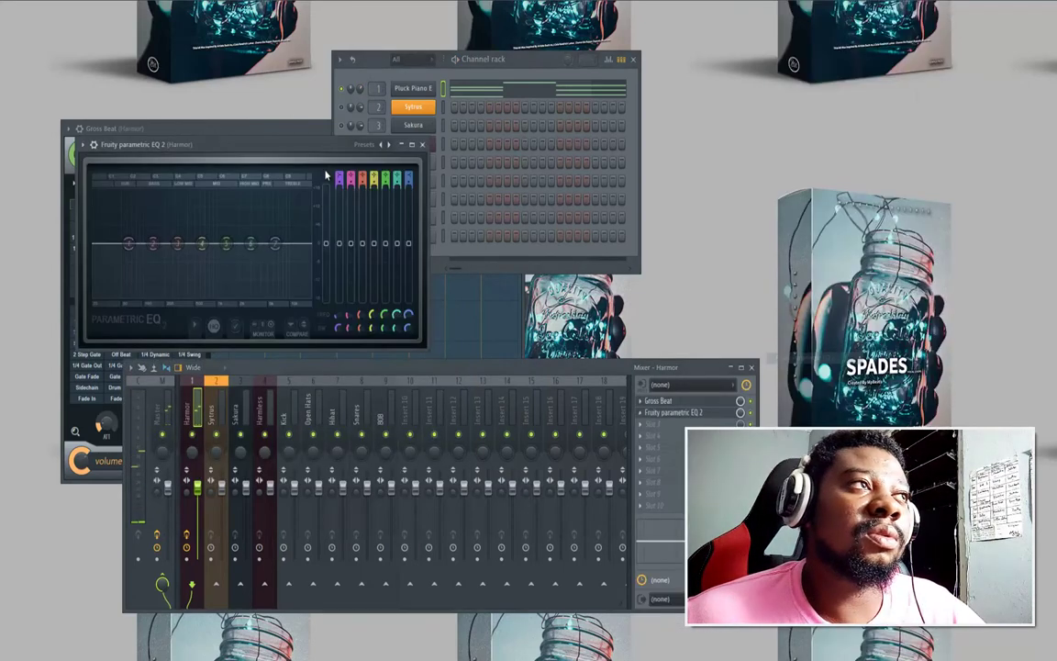
drag(337, 174, 343, 191)
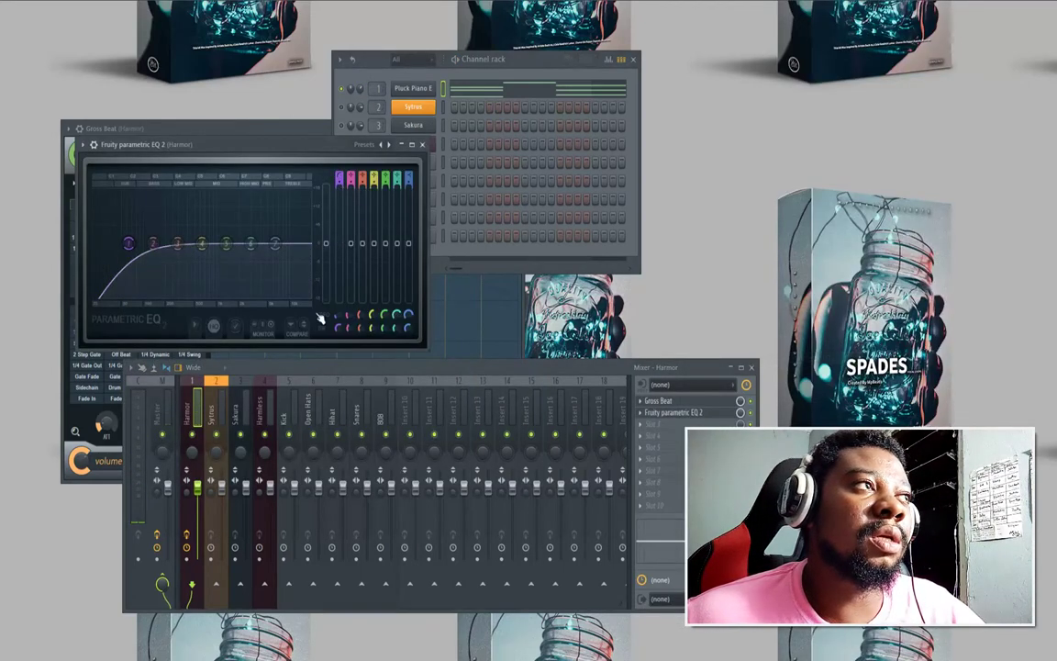
drag(95, 258, 150, 243)
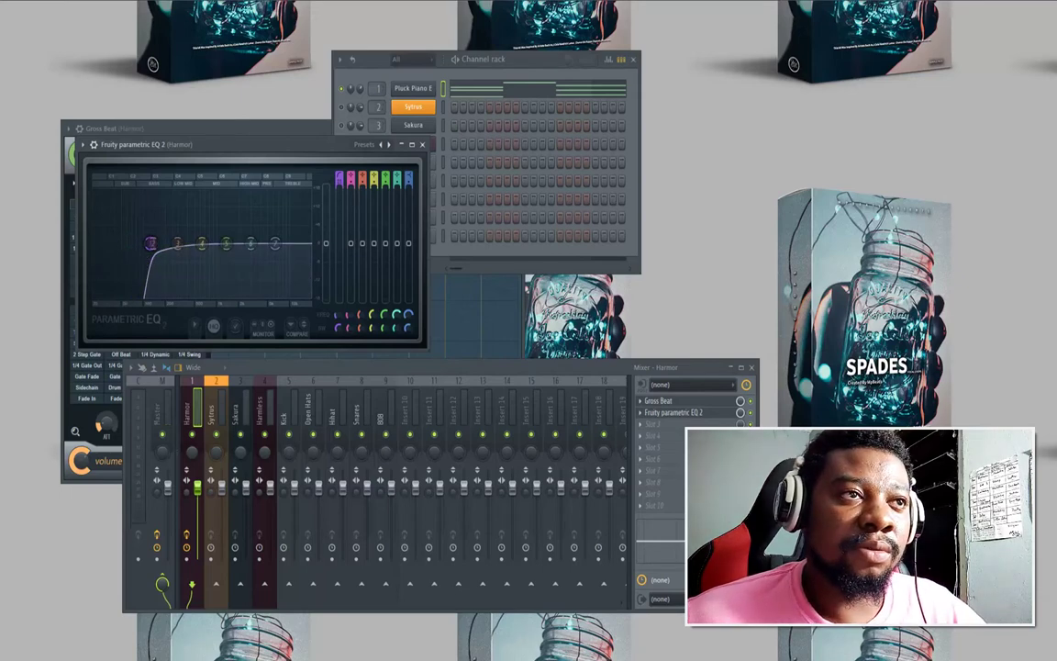
Step: Add Fruity Reeverb 2 and Fruity Delay 2 to the third and fourth effect slots of the Harmor mixer track
click(654, 429)
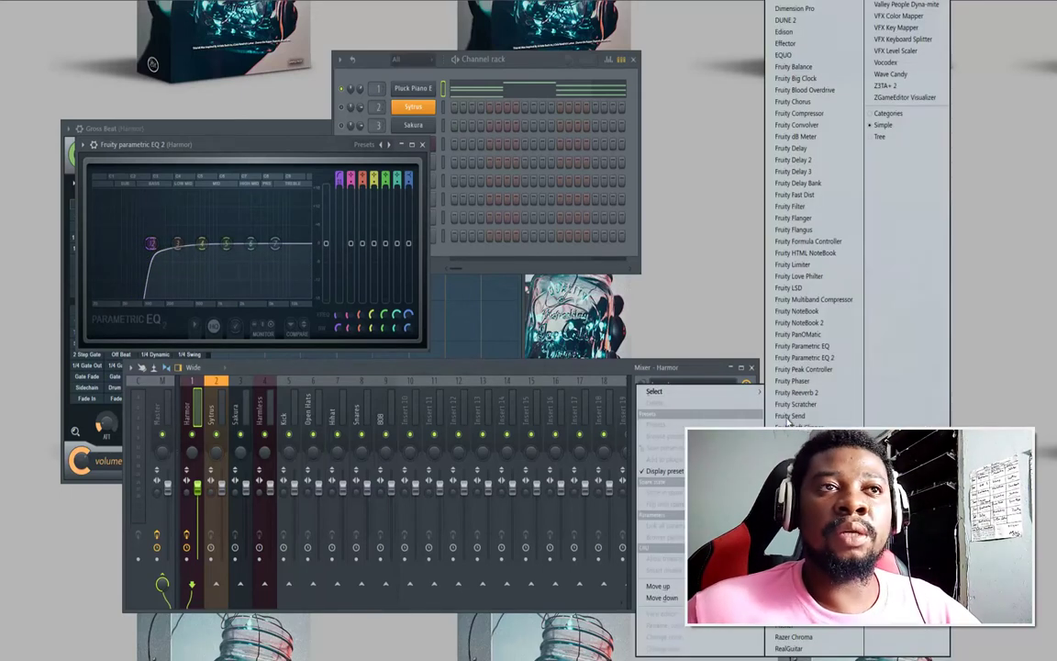
click(796, 392)
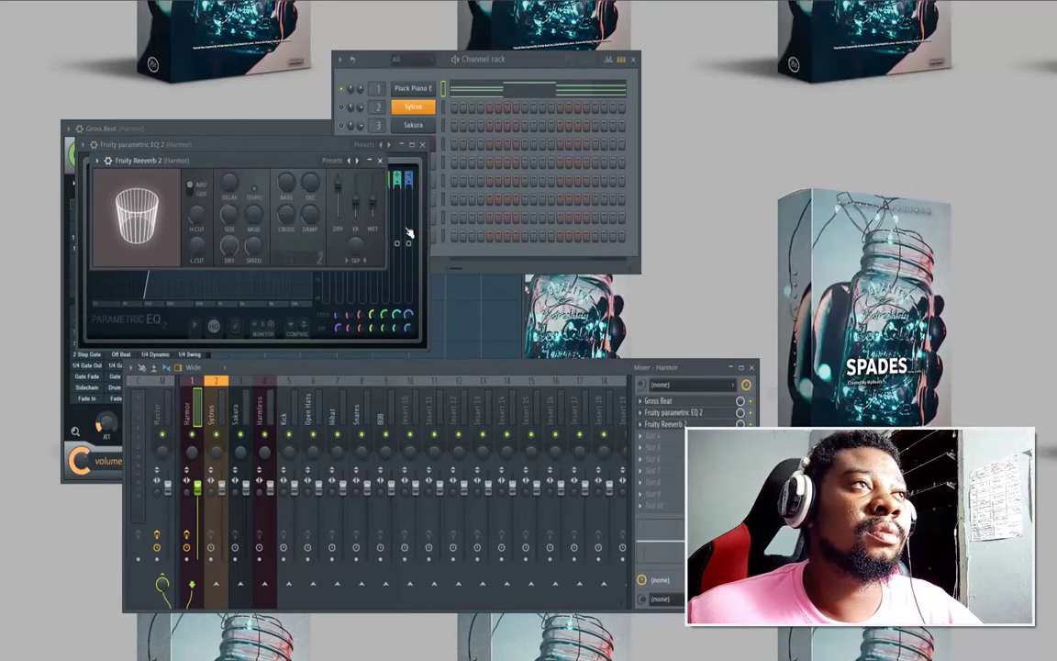
click(648, 437)
click(794, 160)
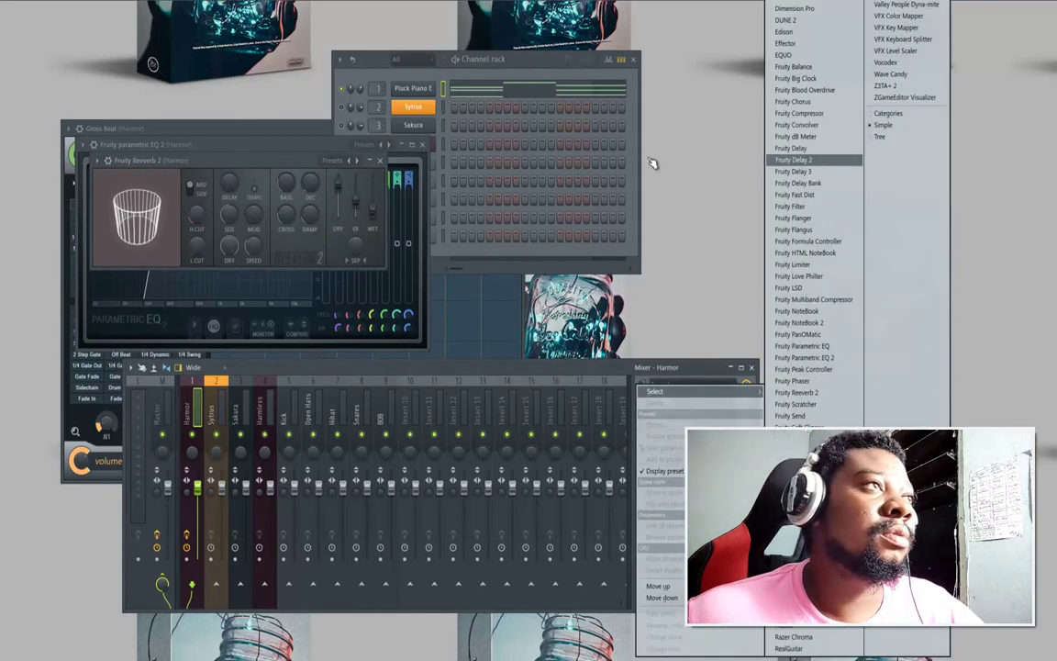
Step: Set the delay's time to one of its predefined values and its feedback to ping pong, and play the pattern
right_click(255, 214)
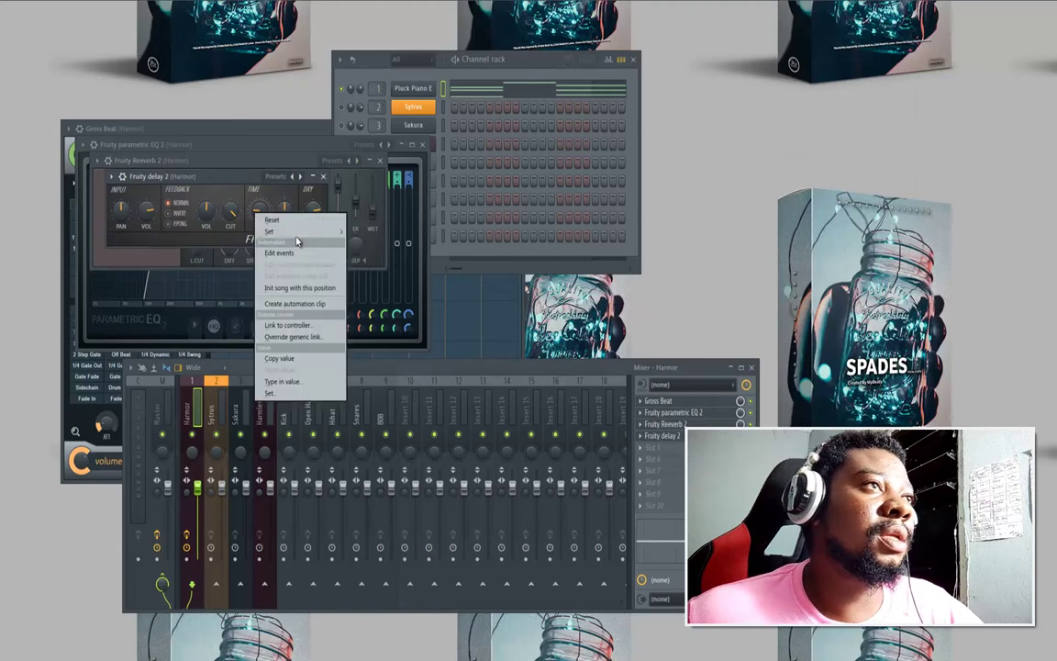
mouse_move(343, 231)
click(364, 266)
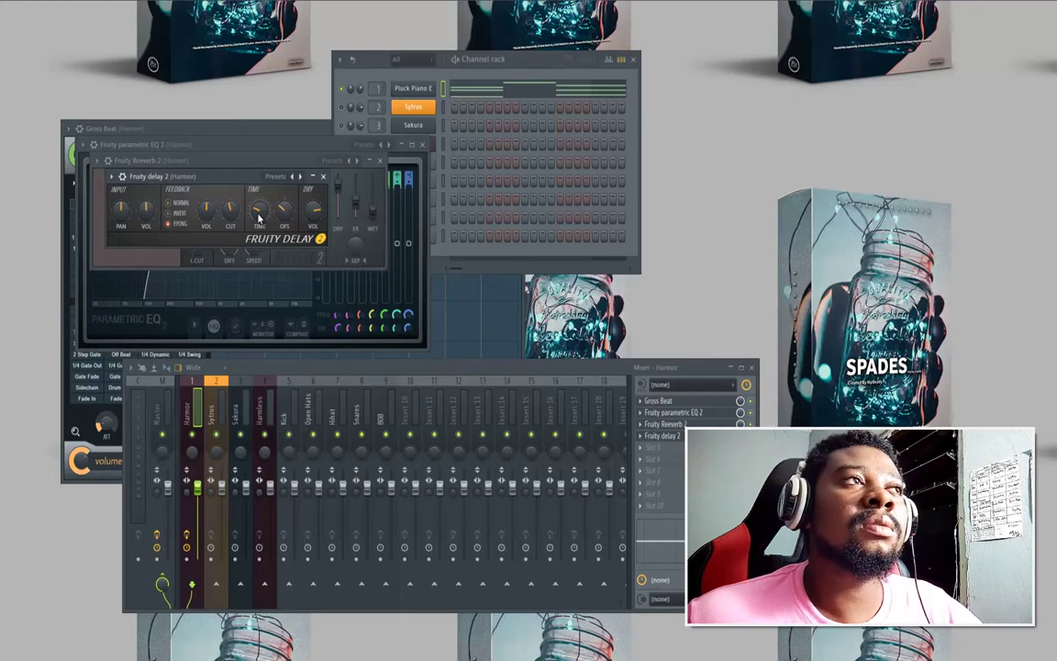
key(space)
Step: Close the delay, reverb, Gross Beat and EQ windows and unmute the Sytrus channel
click(323, 177)
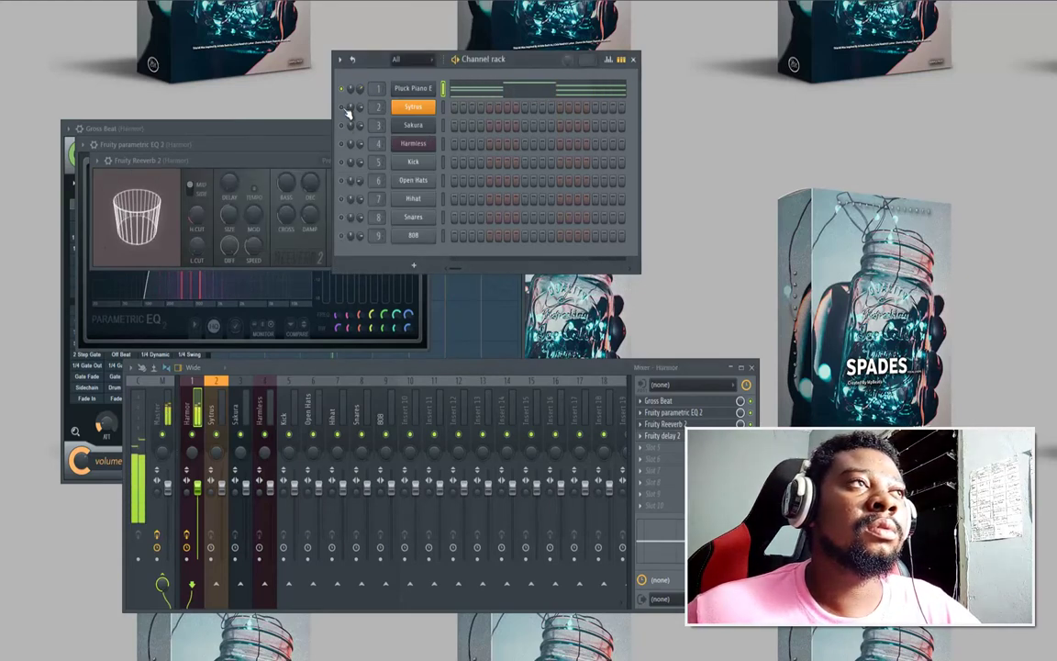
click(323, 162)
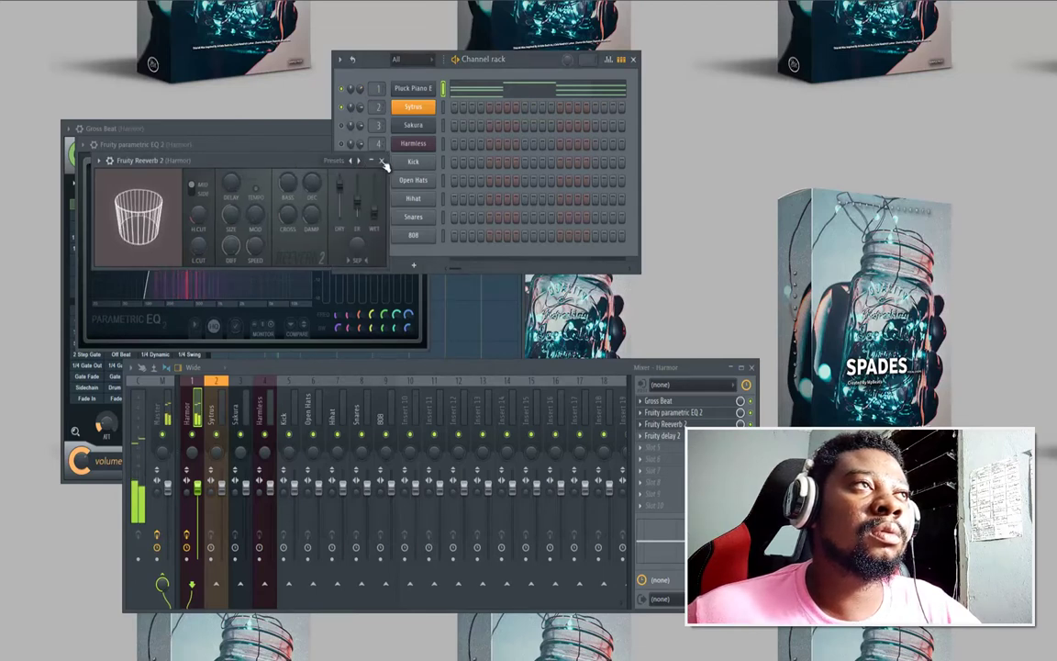
click(381, 161)
click(310, 130)
click(517, 129)
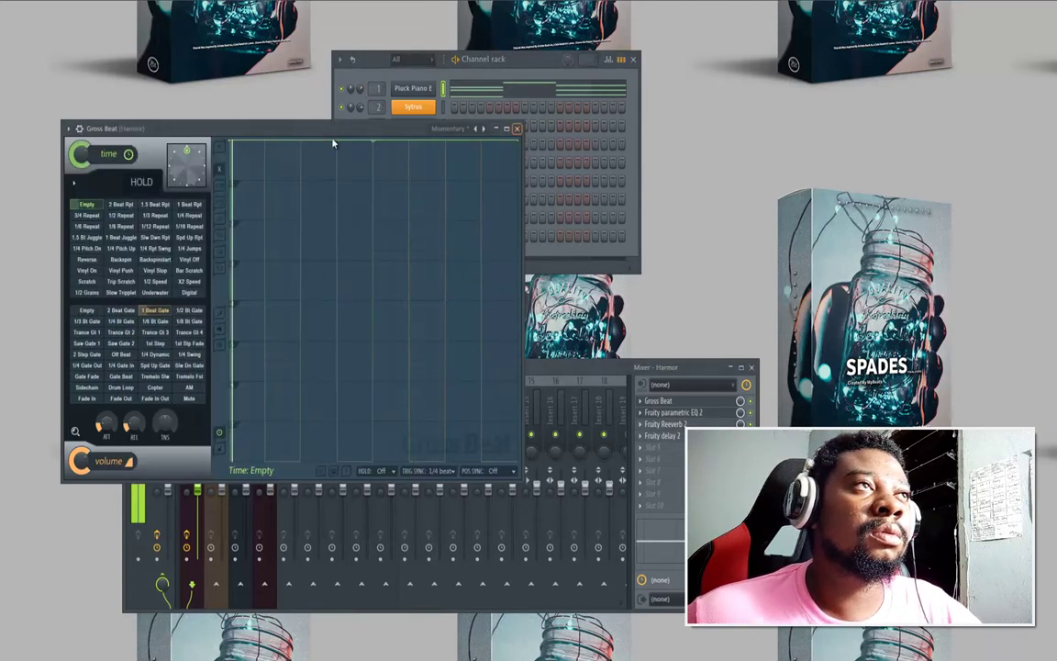
click(323, 147)
click(421, 145)
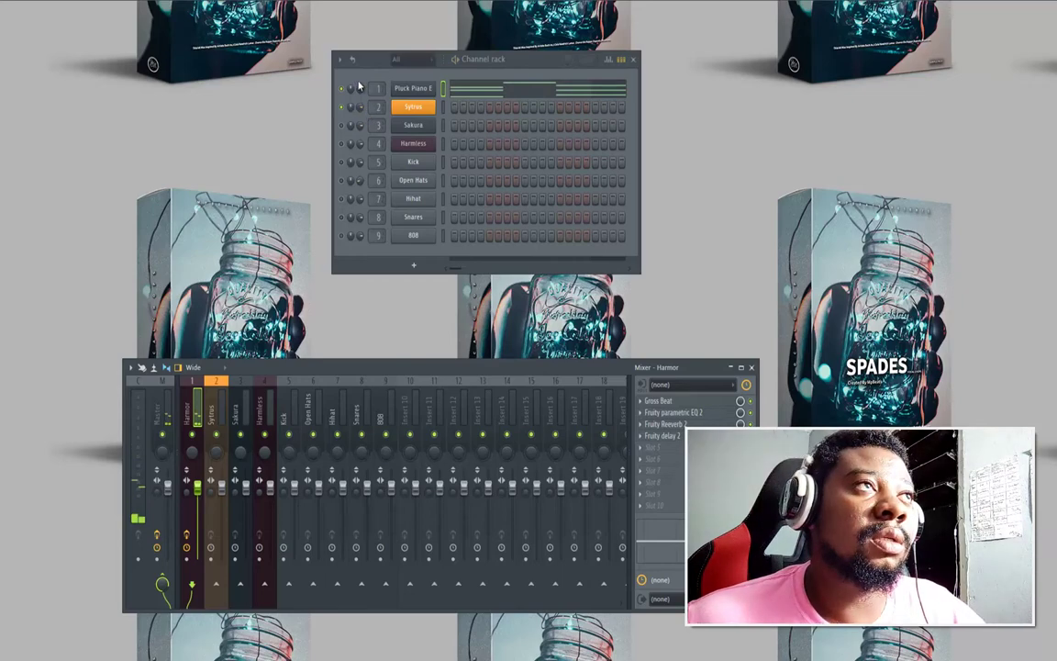
Step: Load the Dope Bass preset into the Sytrus channel
right_click(416, 110)
click(422, 109)
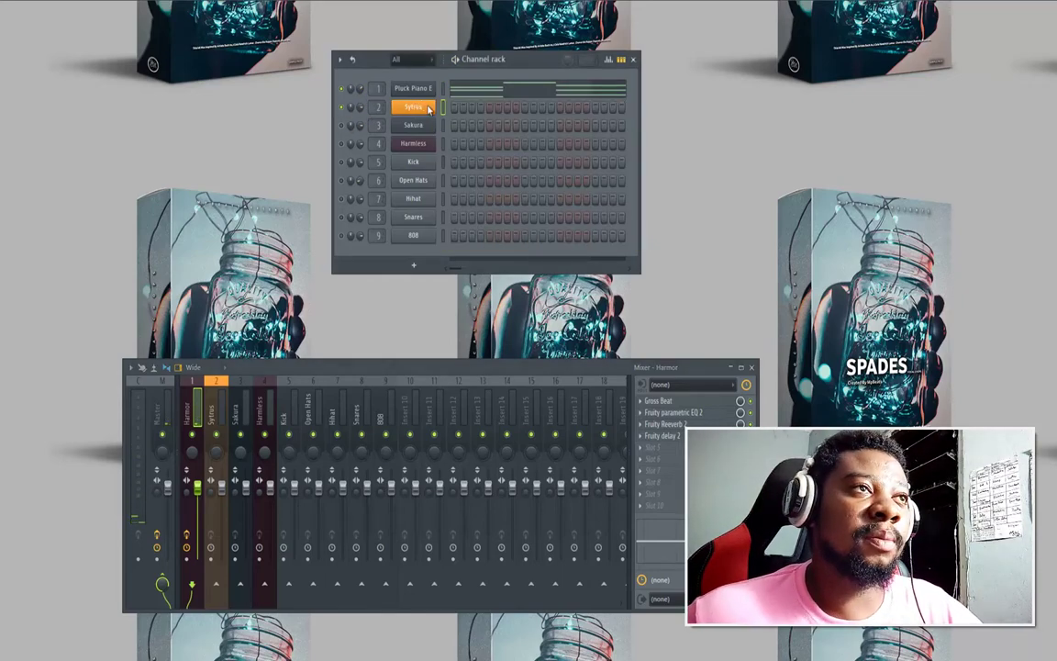
click(427, 109)
click(503, 252)
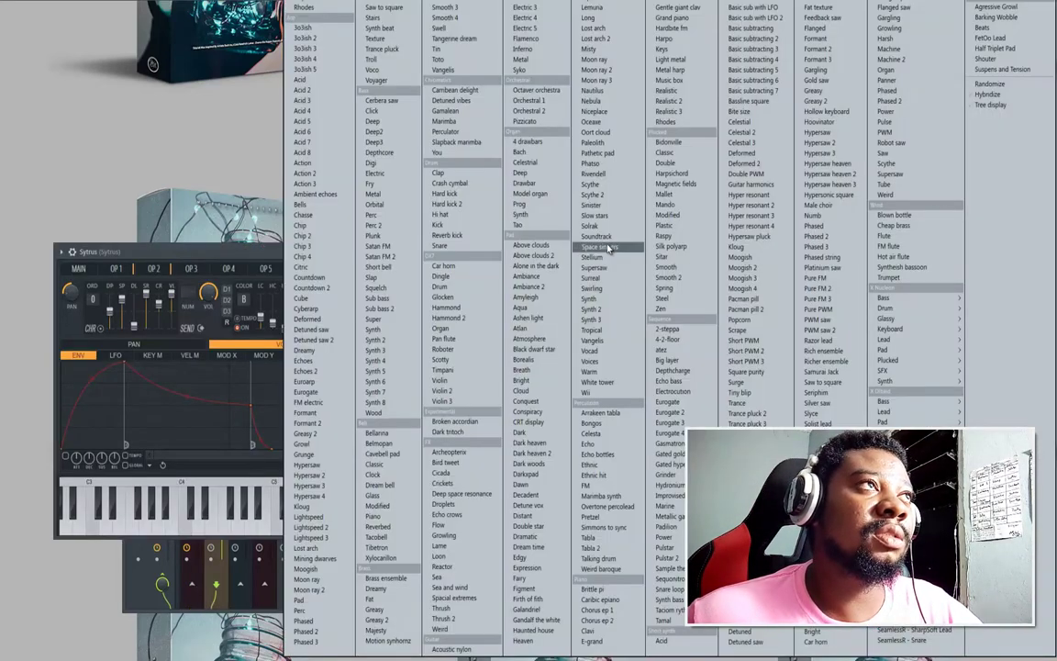
click(315, 2)
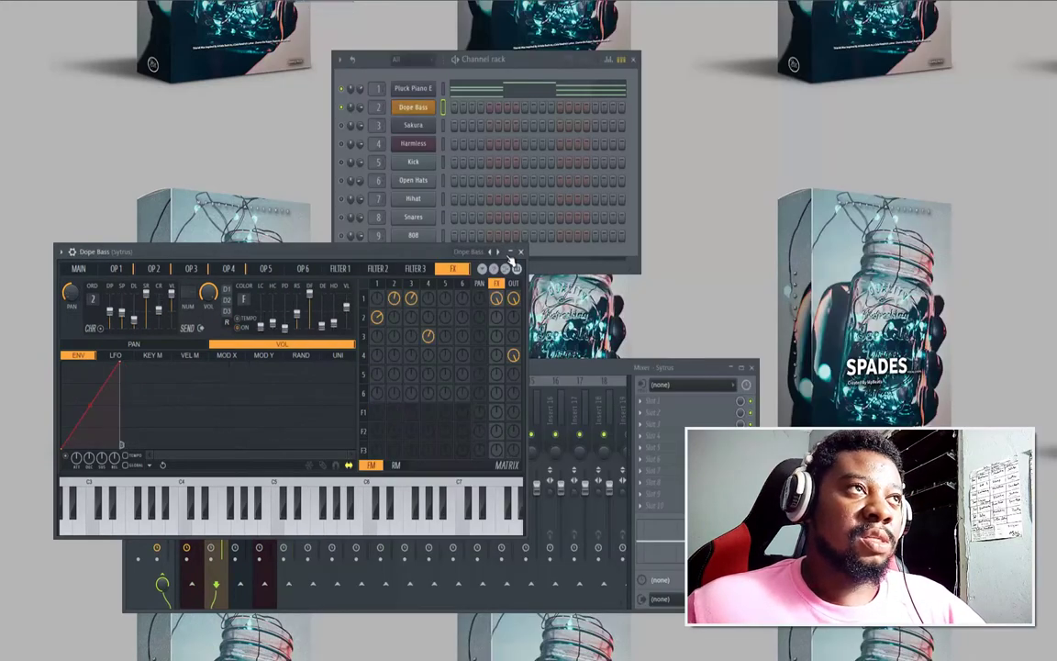
Step: Open the Dope Bass channel's piano roll and place one long D4 note at the start of bar 1
right_click(411, 109)
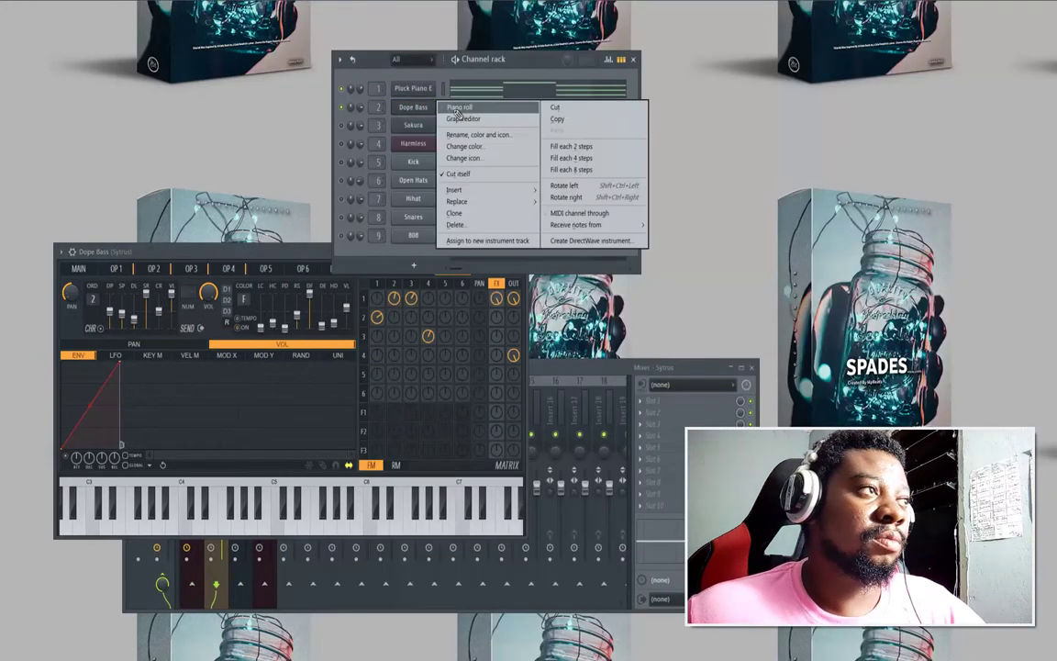
click(432, 101)
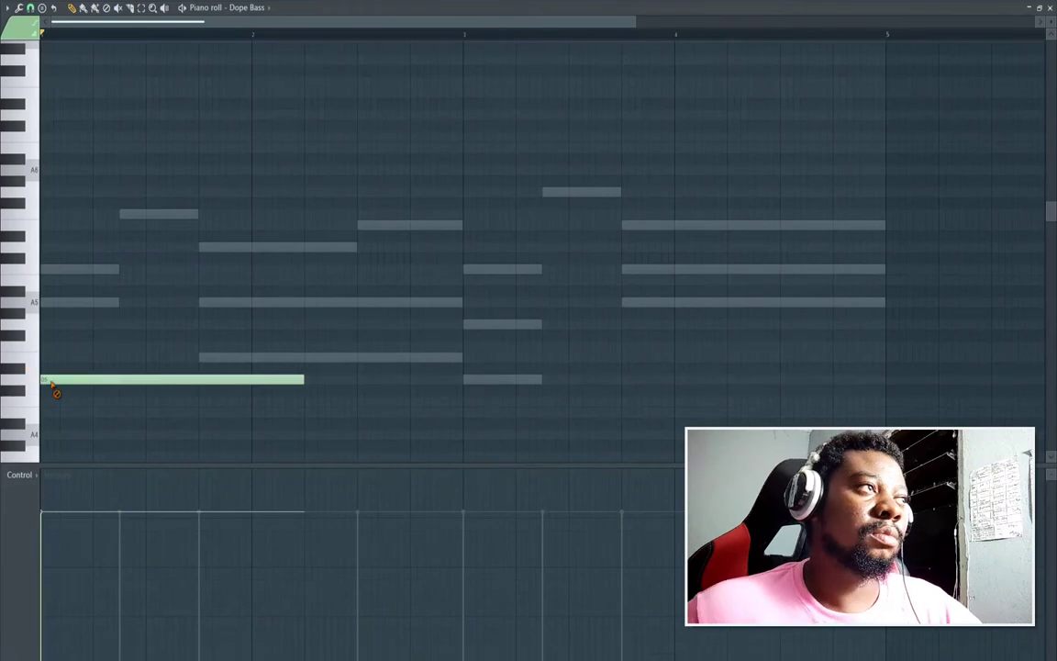
key(ctrl+z)
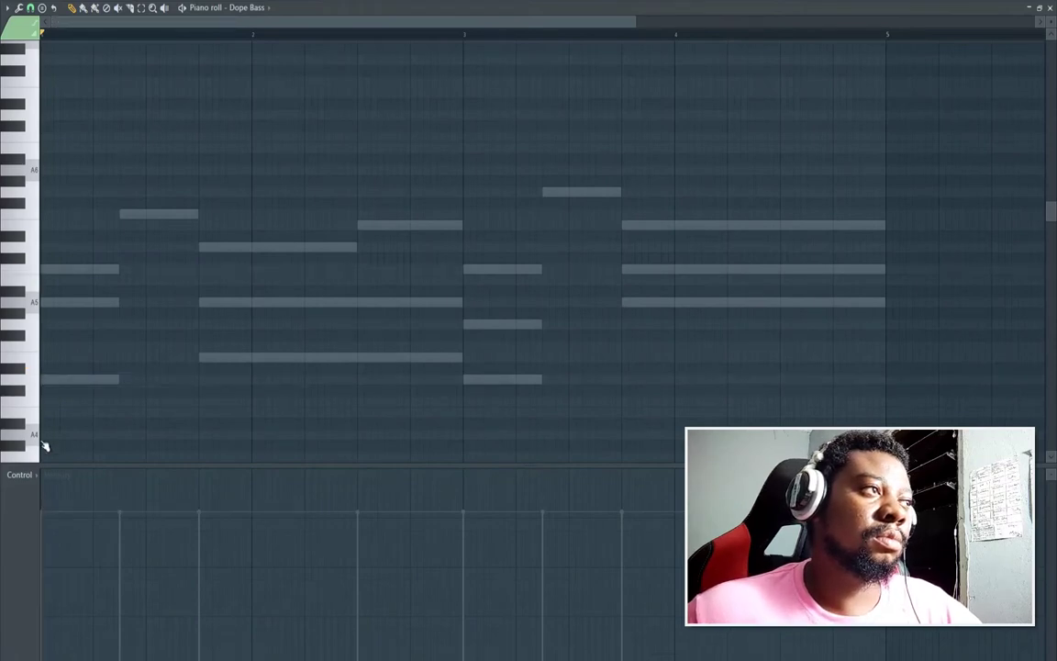
scroll(32, 441, down, 3)
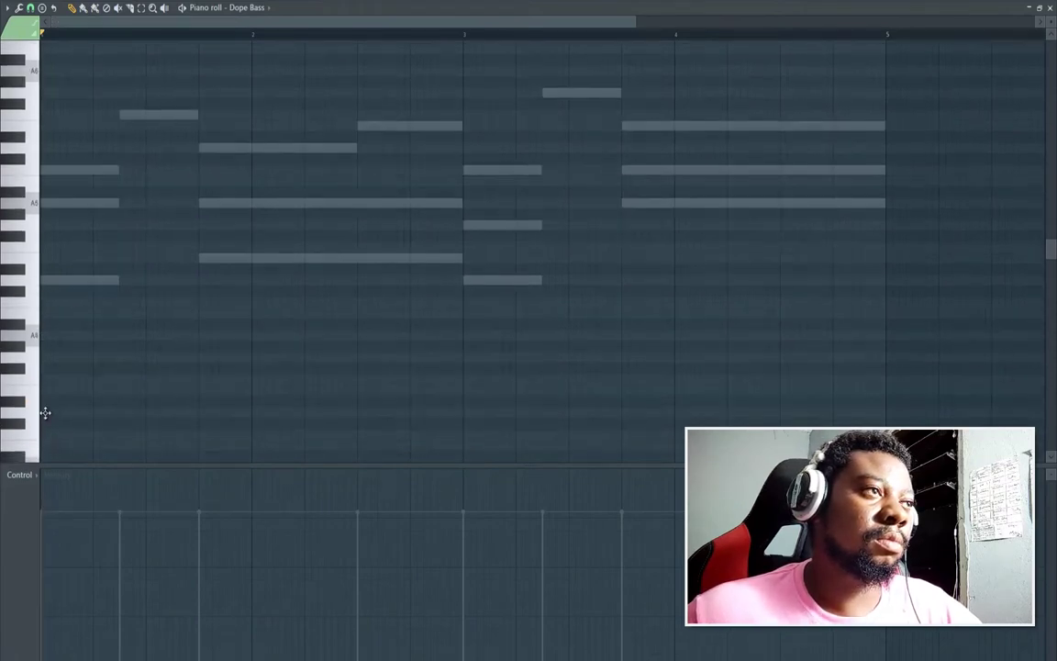
click(42, 413)
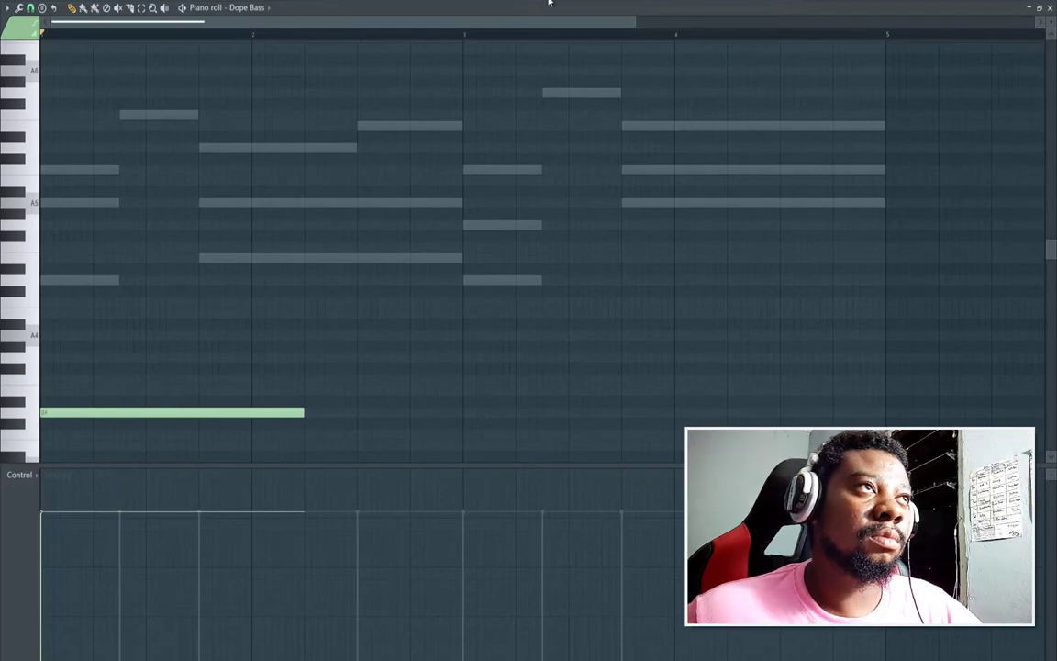
Step: Play the pattern and add a long G3 bass note in bar 2, starting where the D4 note ends
key(F6)
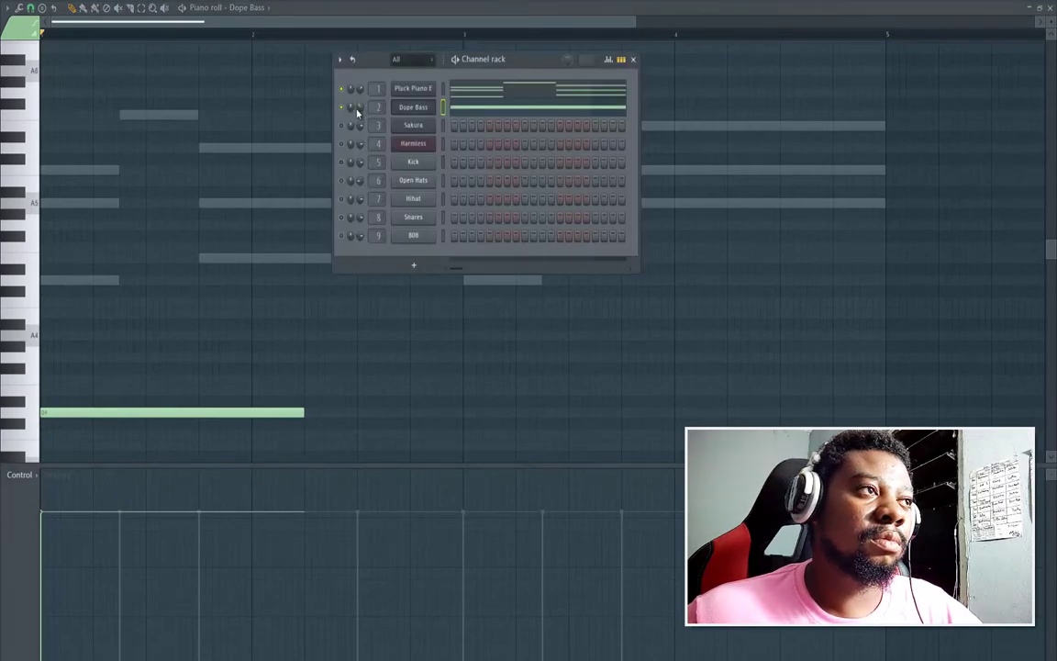
key(space)
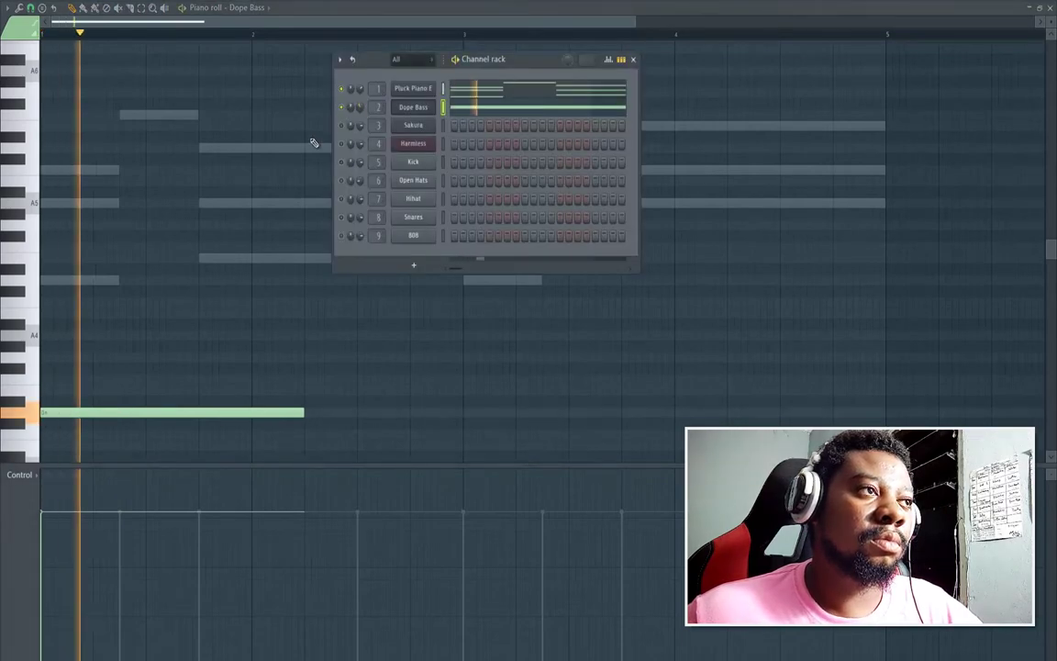
click(302, 446)
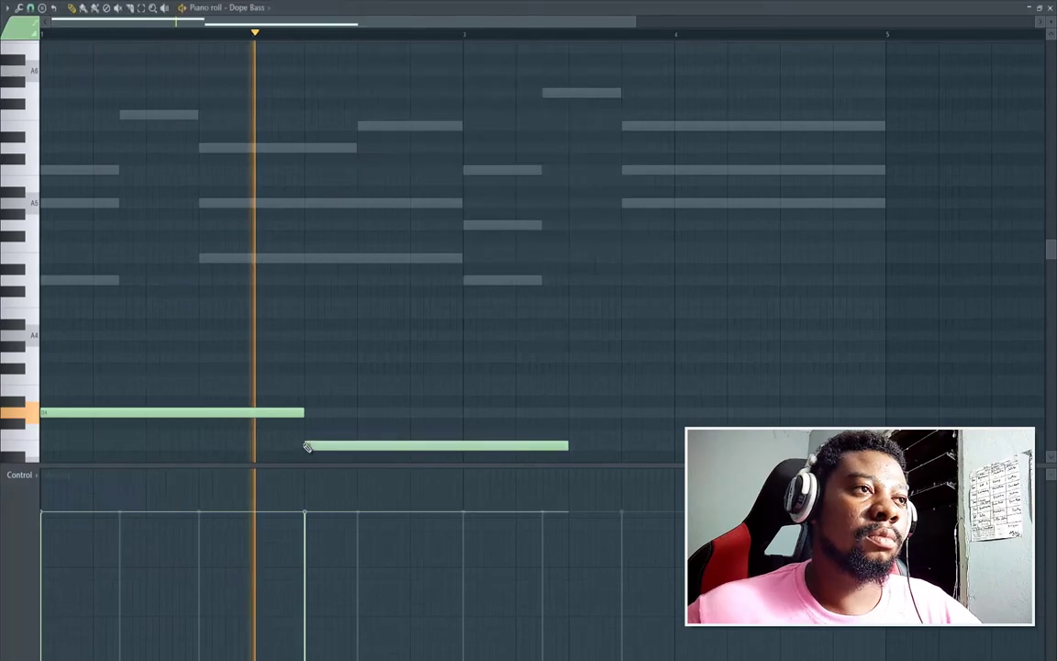
right_click(358, 449)
scroll(318, 410, down, 3)
click(304, 370)
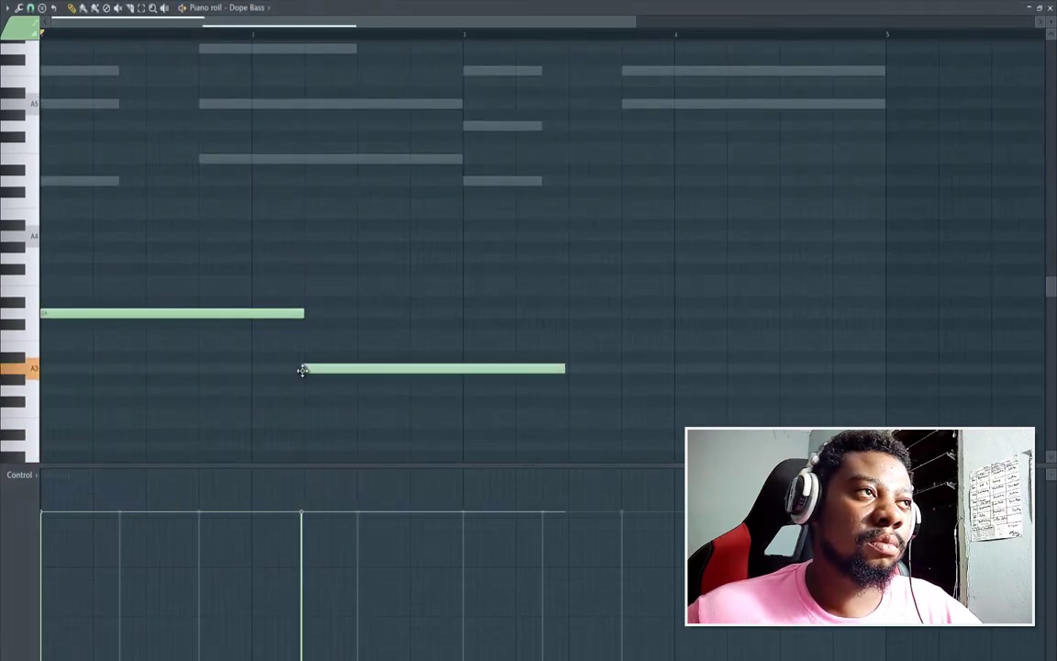
drag(309, 369, 311, 391)
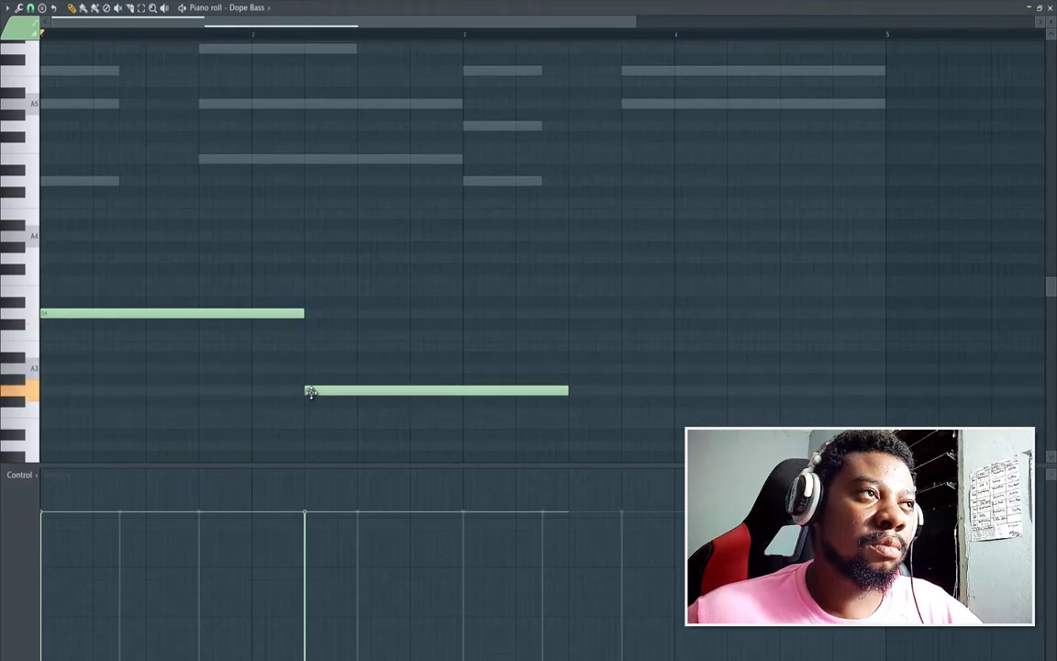
Step: Lengthen the first D4 note to slightly overlap the G3 note, and add a second D4 note at bar 3 where G3 ends
key(space)
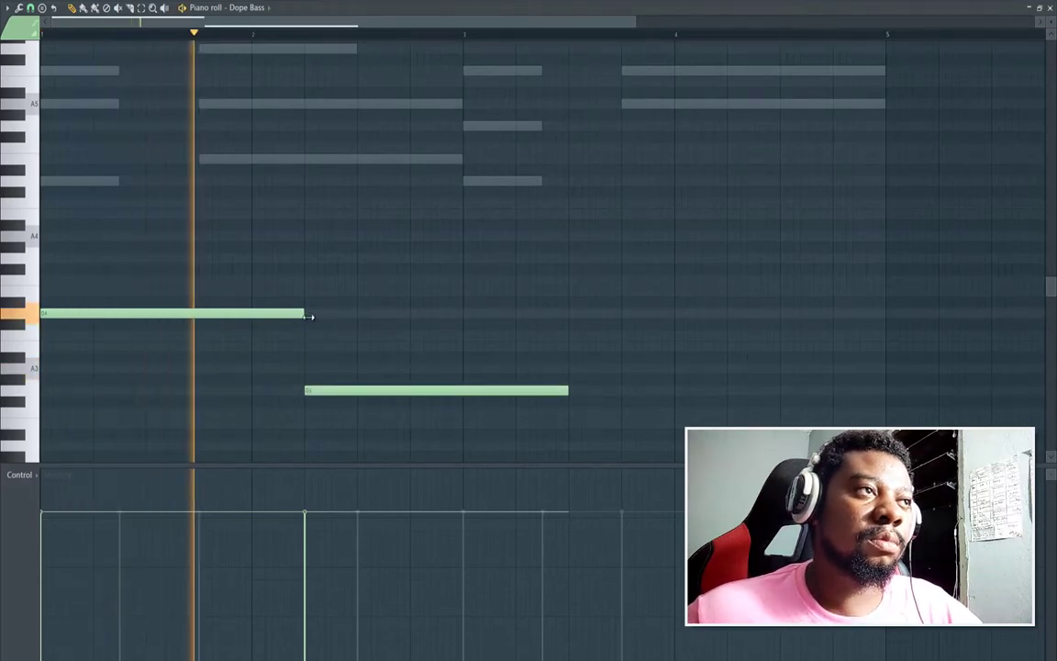
drag(310, 317, 318, 316)
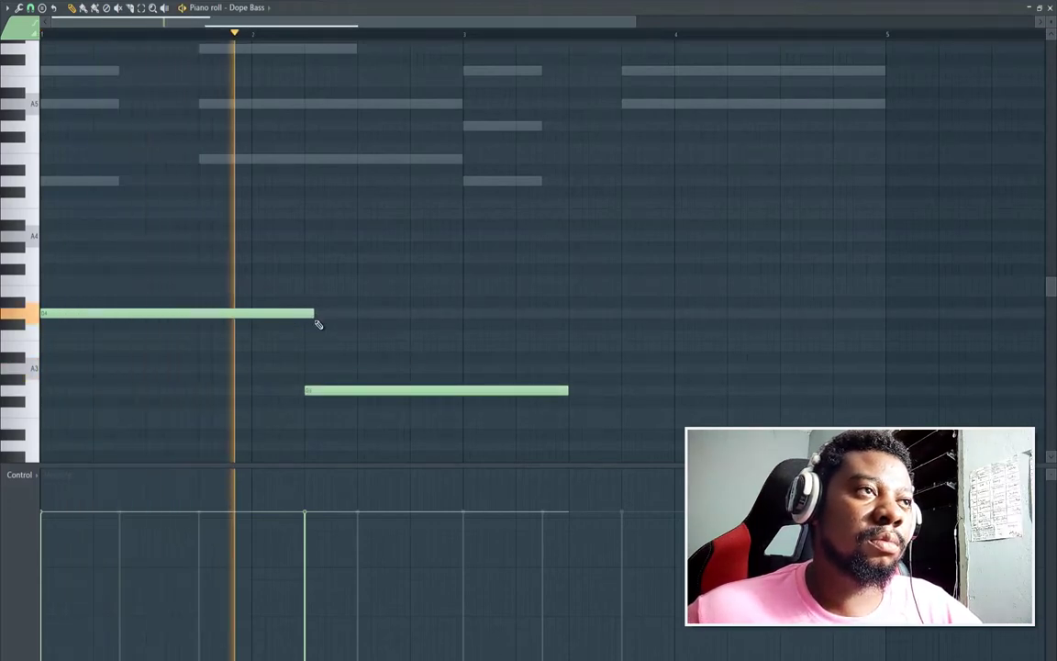
click(464, 335)
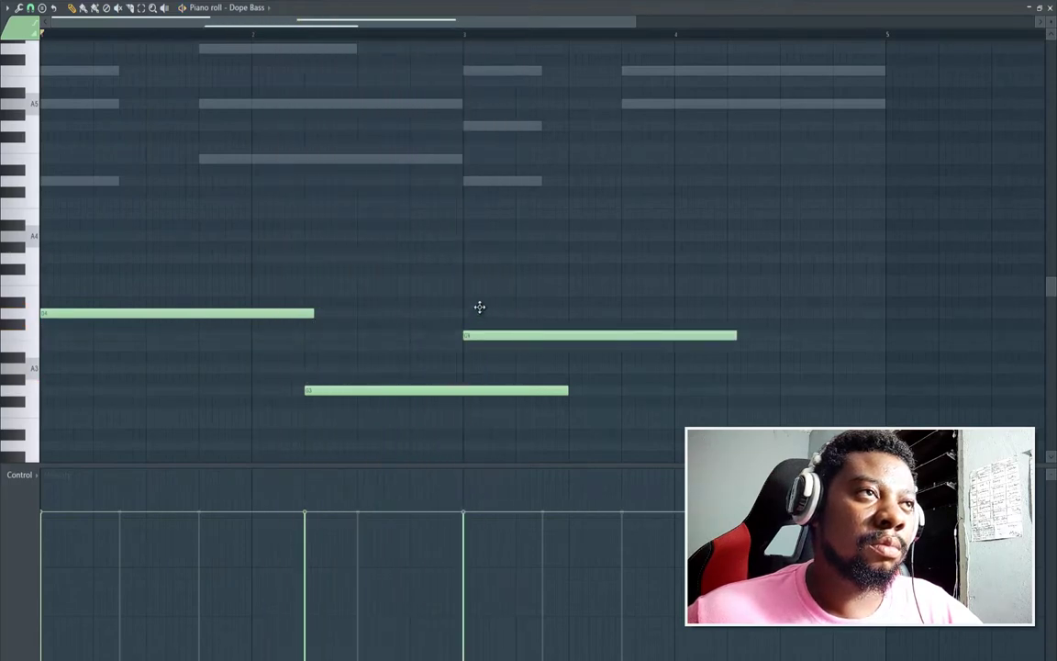
drag(478, 306, 479, 308)
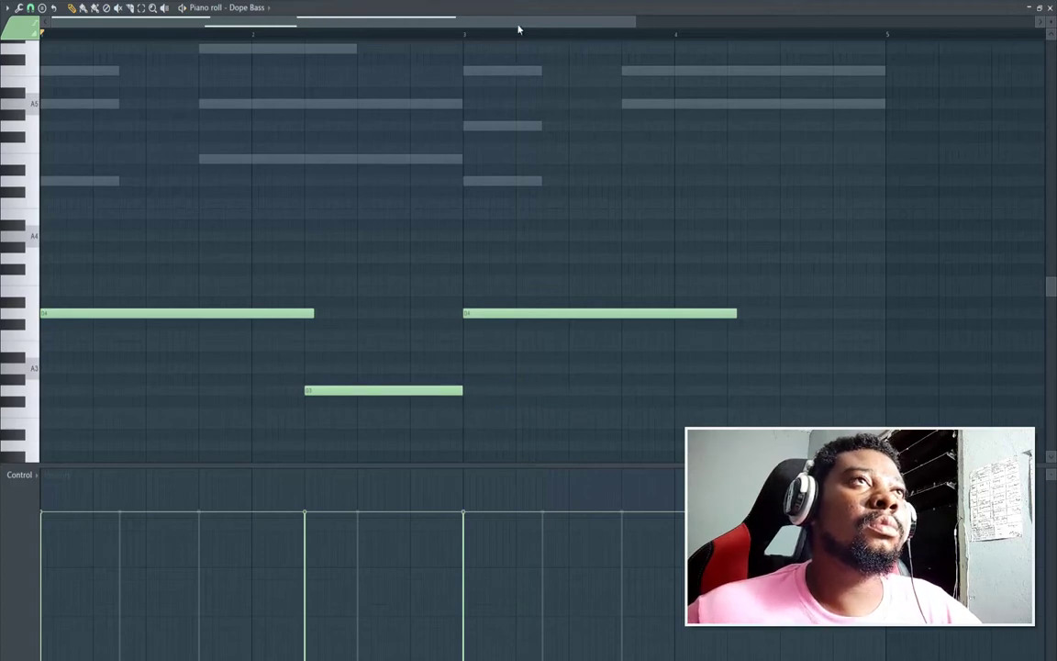
Step: Examine the Porta, Mono and Slide polyphony options in the Dope Bass instrument's miscellaneous settings
key(F6)
click(413, 107)
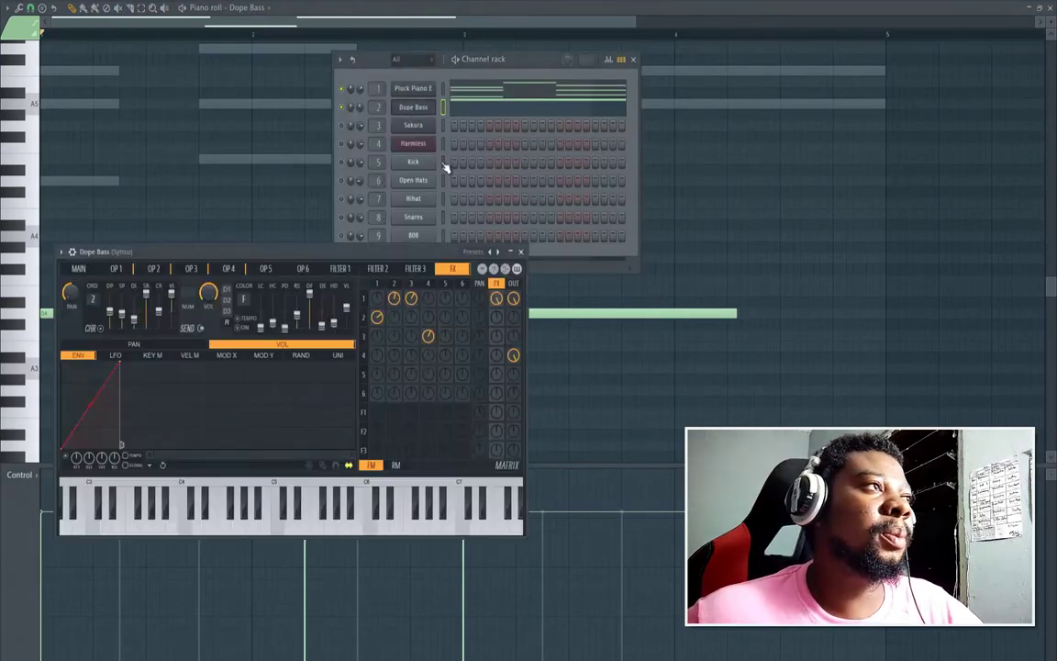
click(71, 252)
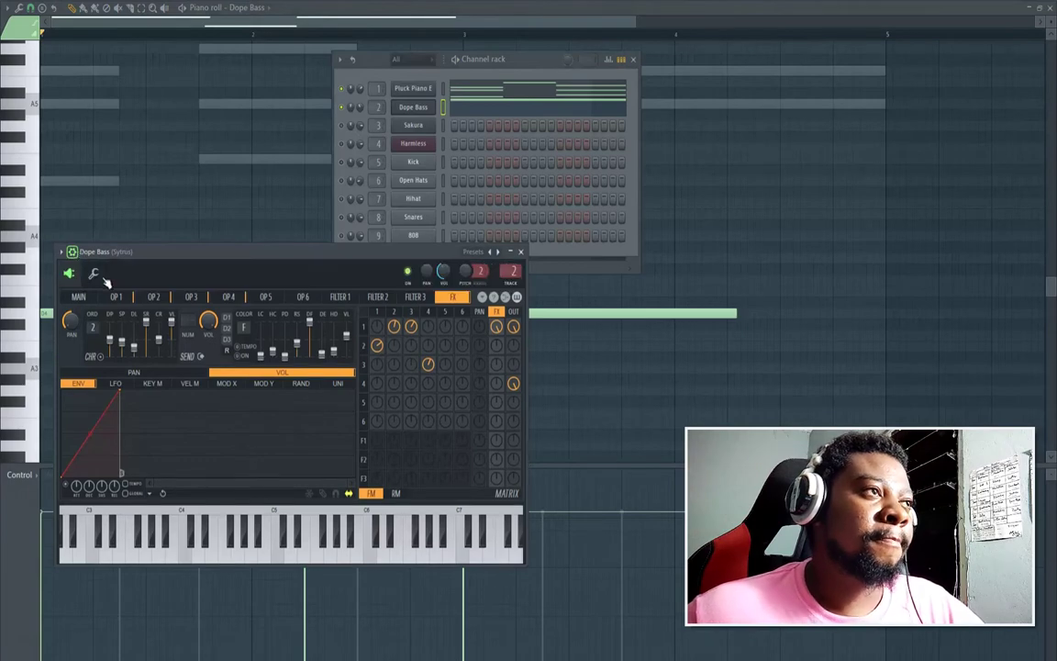
click(92, 272)
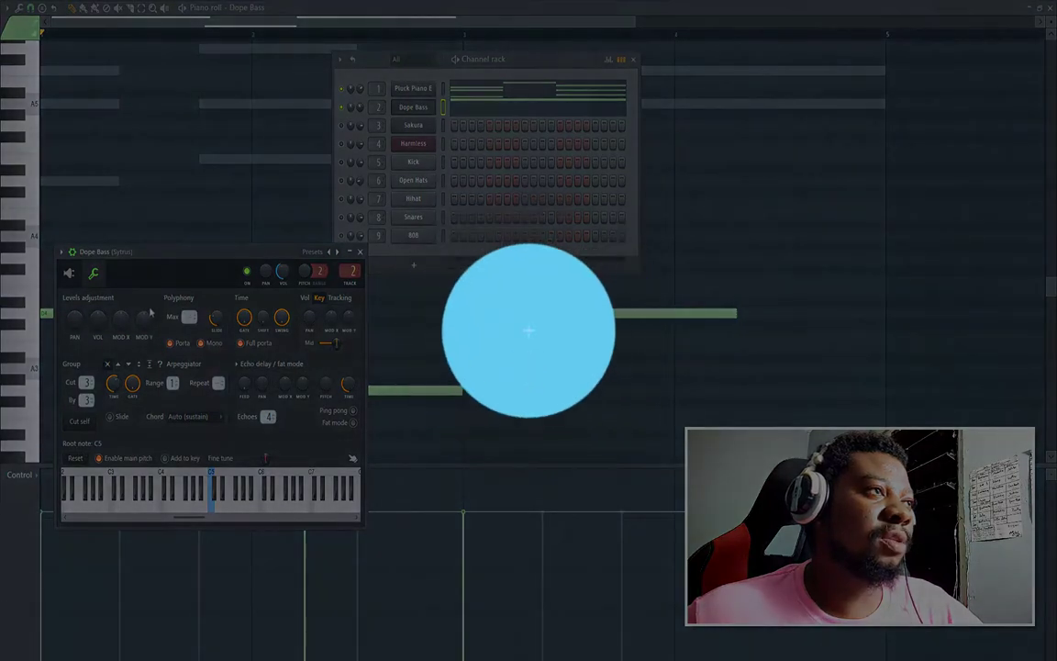
right_click(220, 321)
click(231, 330)
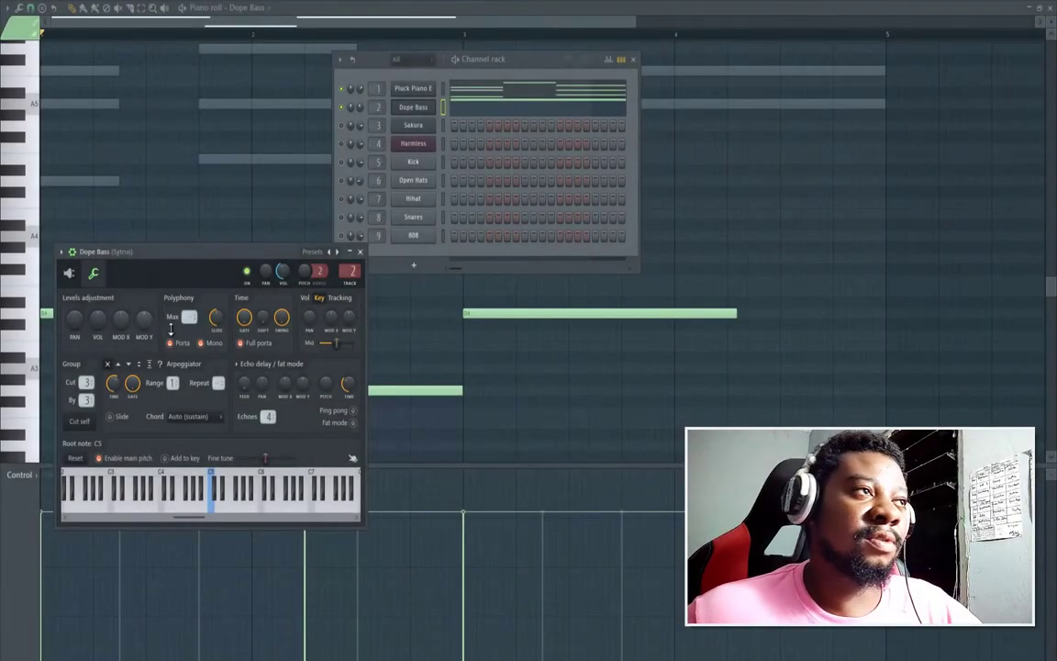
click(361, 253)
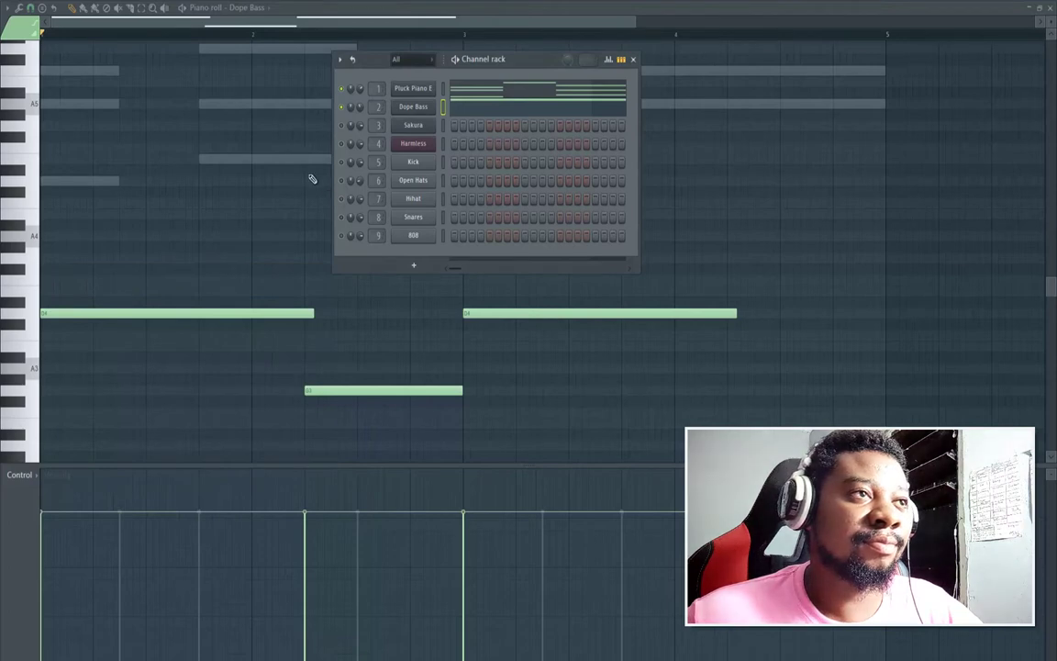
Step: Extend the G3 note slightly past the start of bar 3 so it overlaps the second D4 note, and play the pattern
drag(460, 393, 474, 394)
key(space)
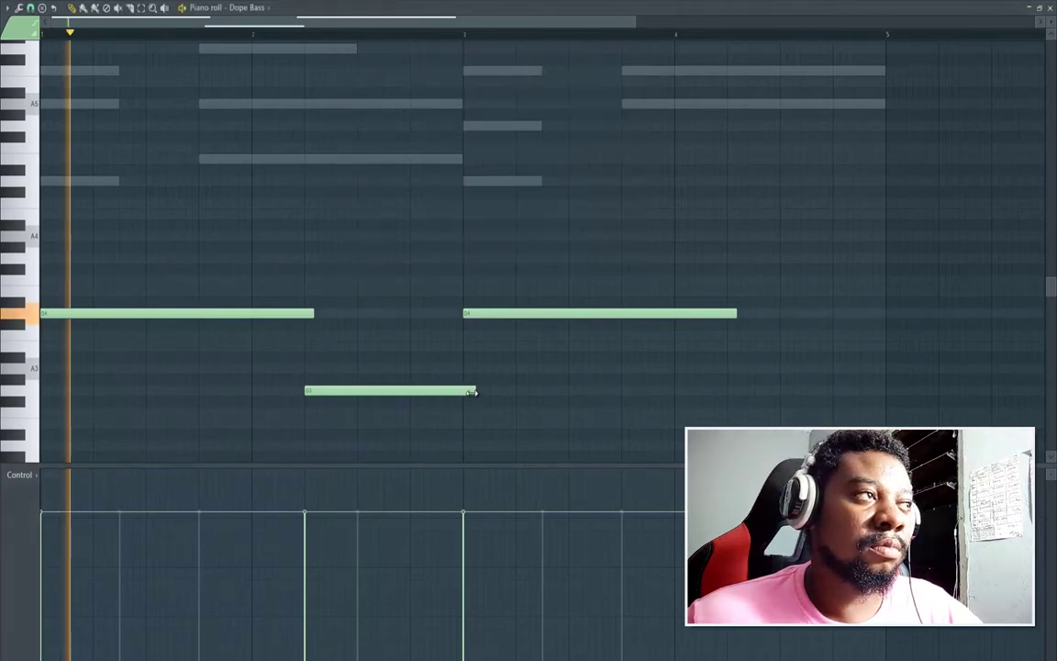
key(space)
Step: Add a short A3 note about two steps long at the start of bar 1, play the bass line and close the piano roll
click(49, 395)
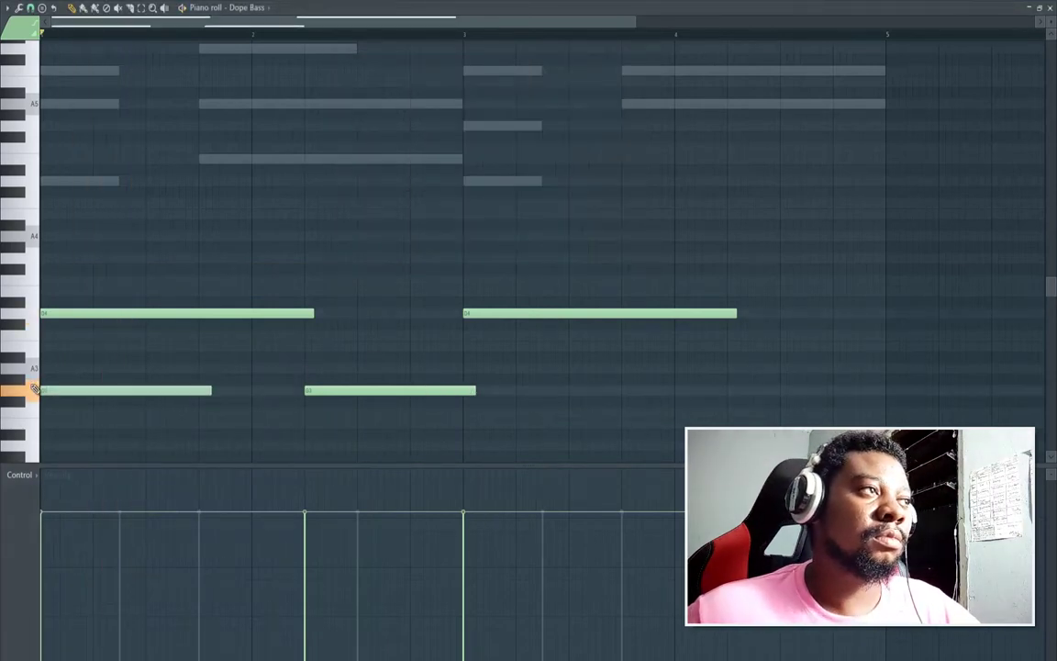
drag(150, 388, 53, 379)
click(147, 359)
right_click(170, 357)
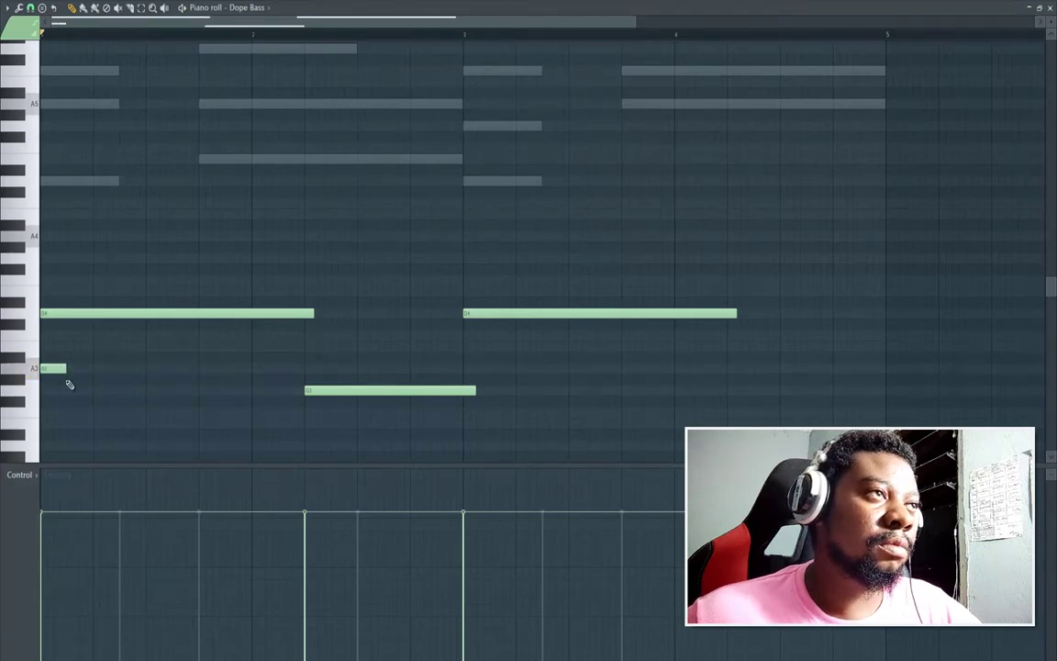
key(space)
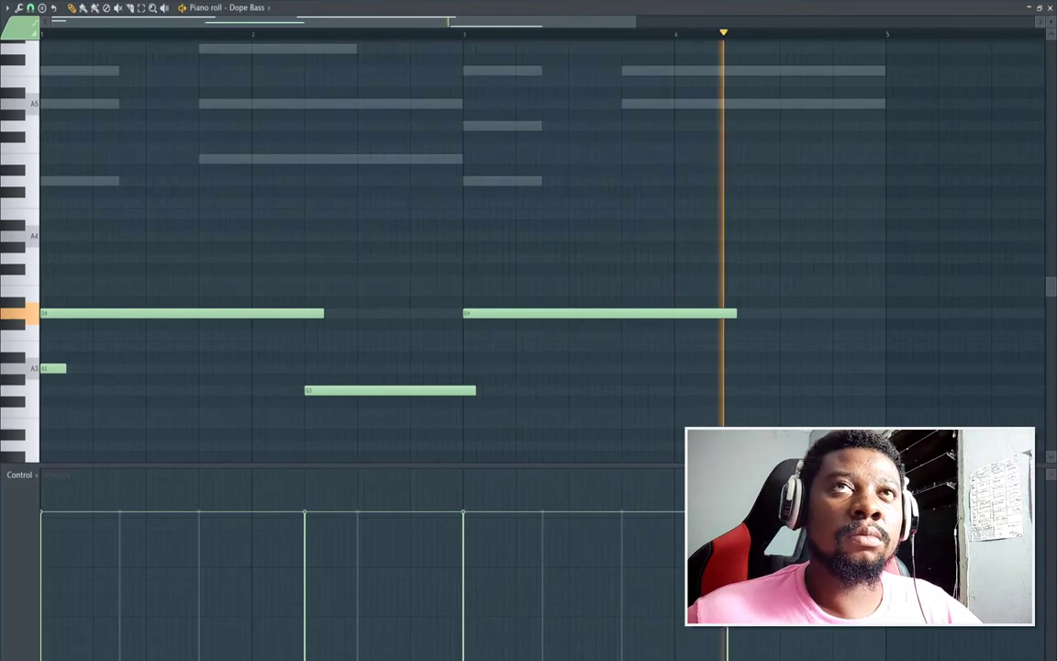
key(space)
click(1050, 7)
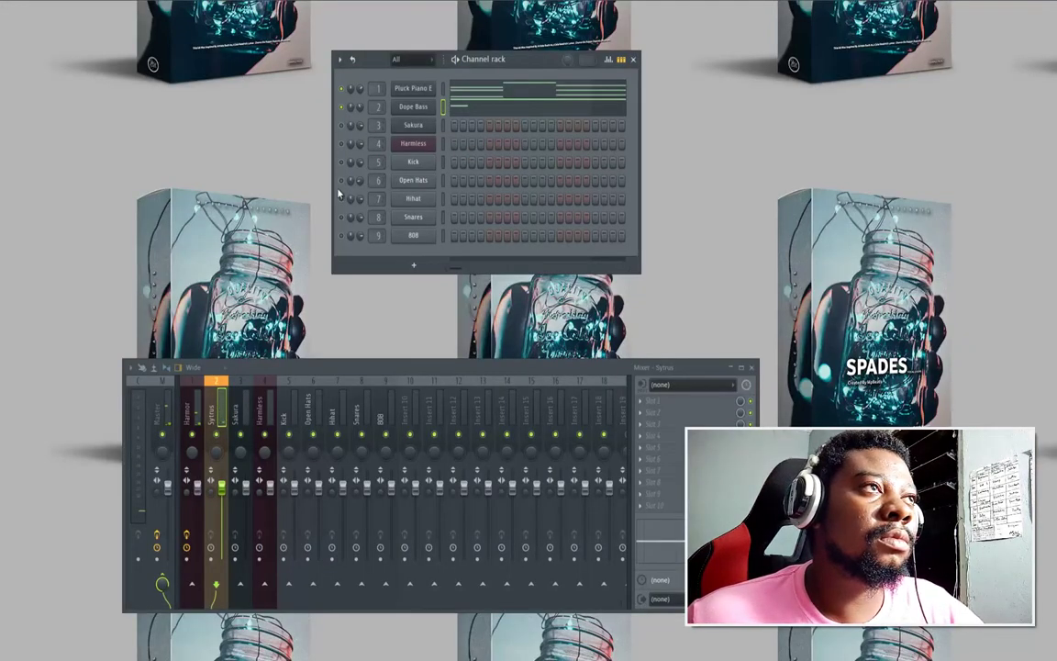
Step: Fill the Hihat channel every 2 steps, and normalize its sample with a fade-out that shortens it
right_click(413, 207)
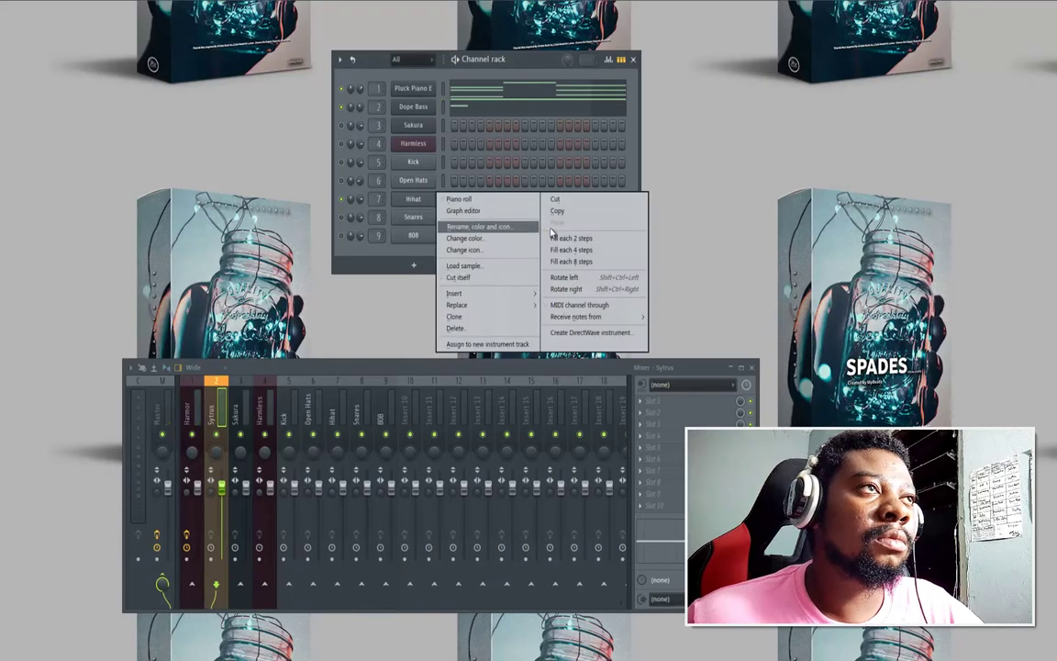
click(514, 219)
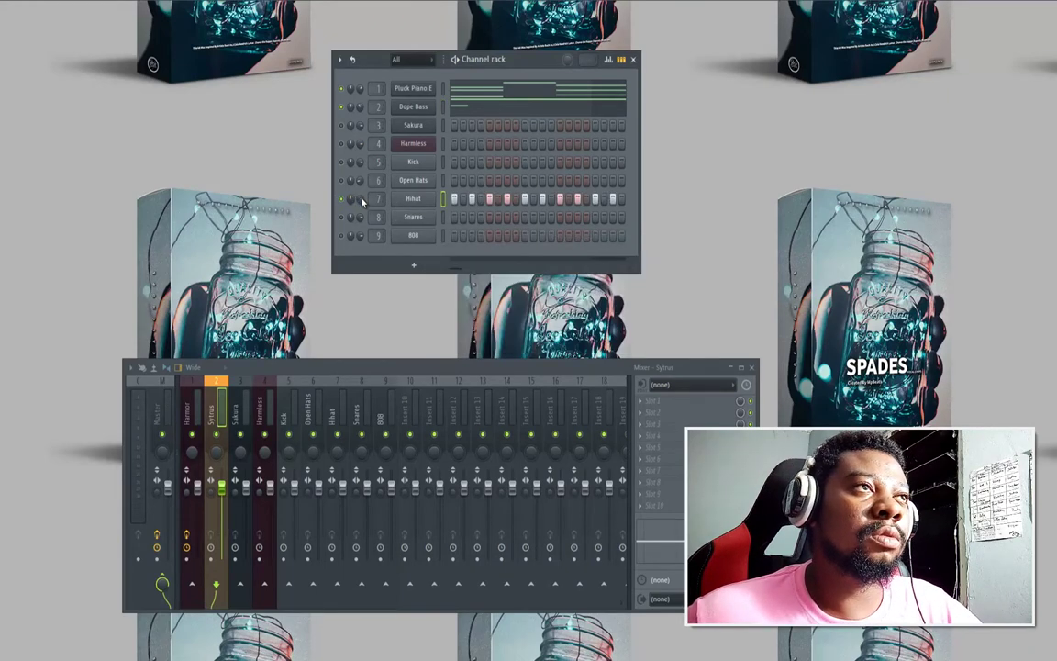
click(412, 199)
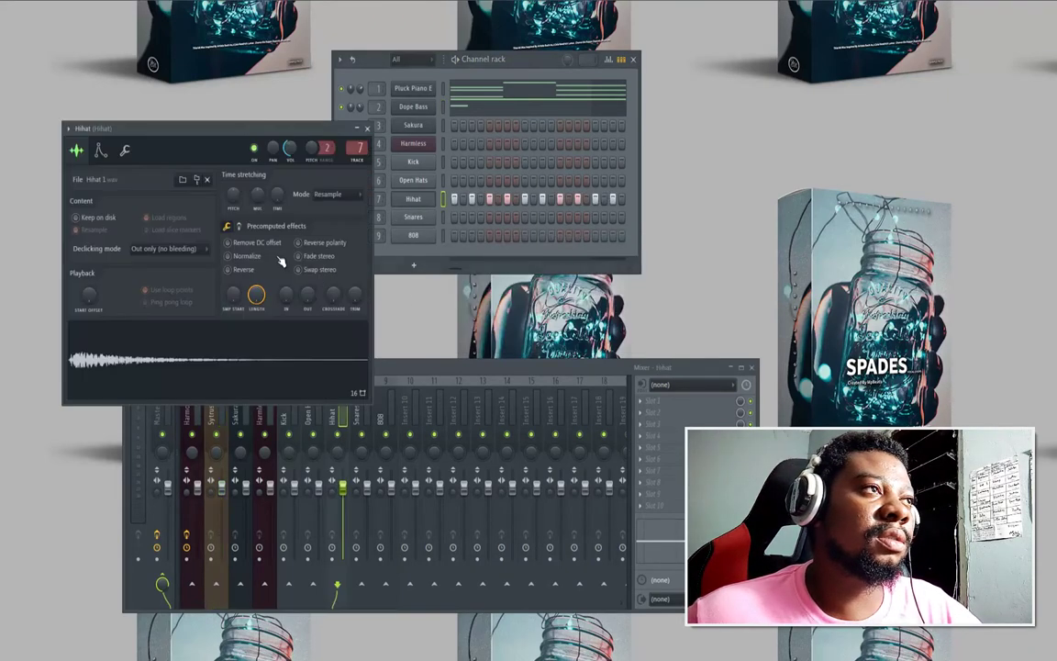
click(237, 257)
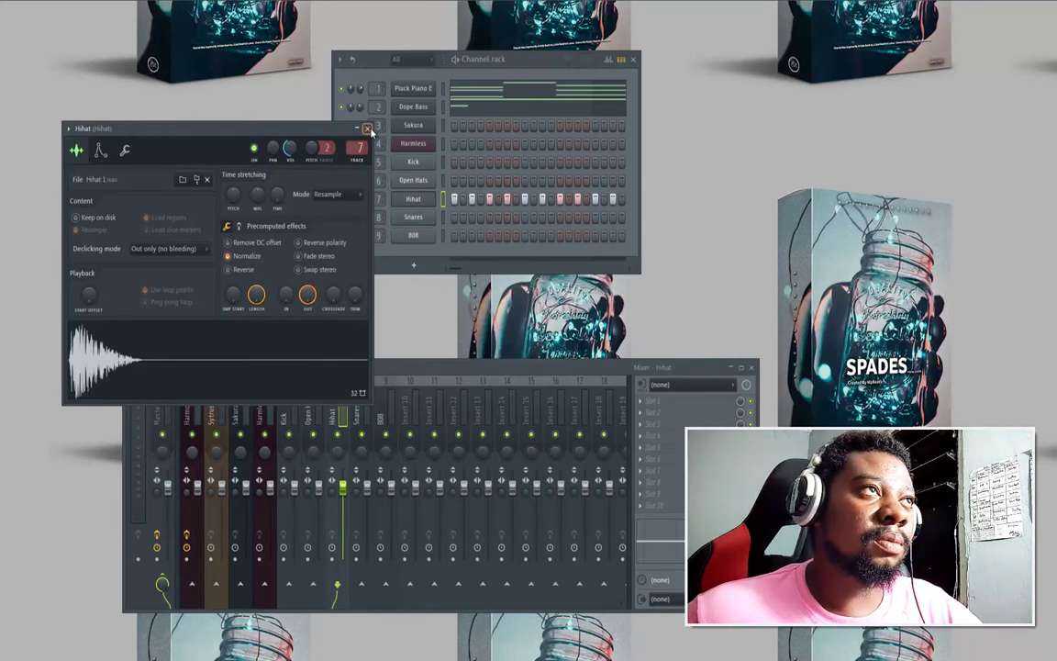
click(367, 129)
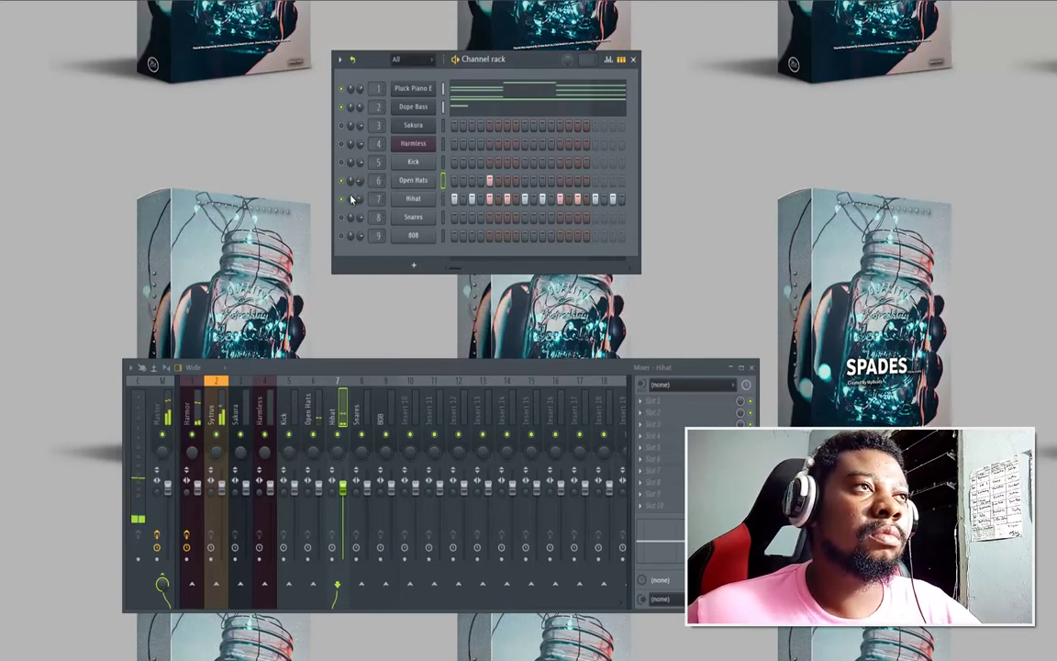
Step: Place a snare hit on step 9 and open the Kick channel in the piano roll
click(524, 218)
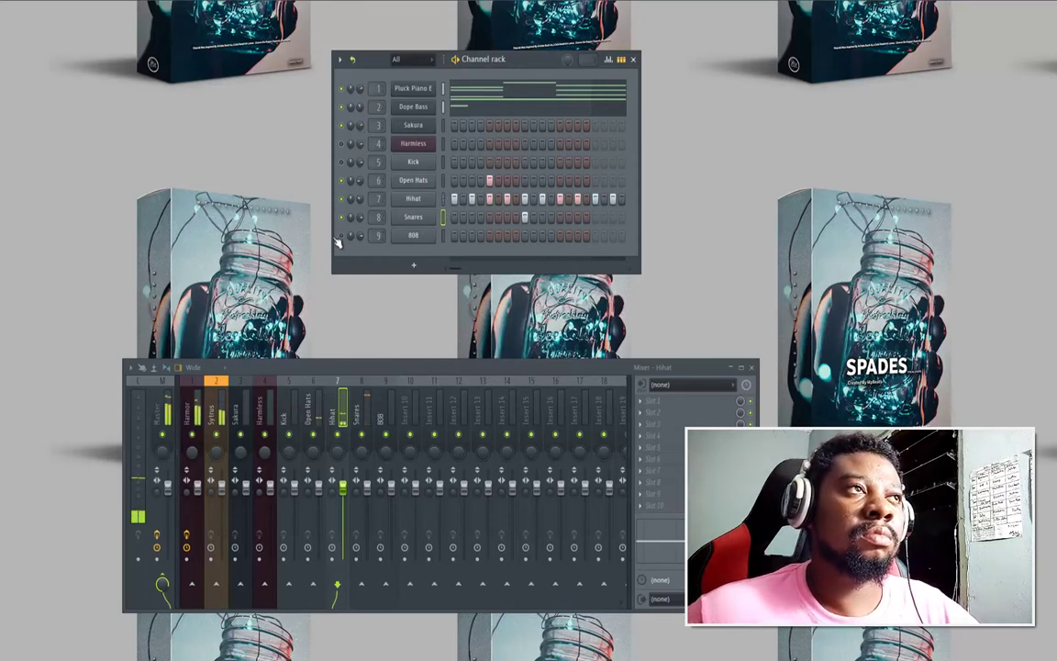
right_click(425, 163)
click(444, 160)
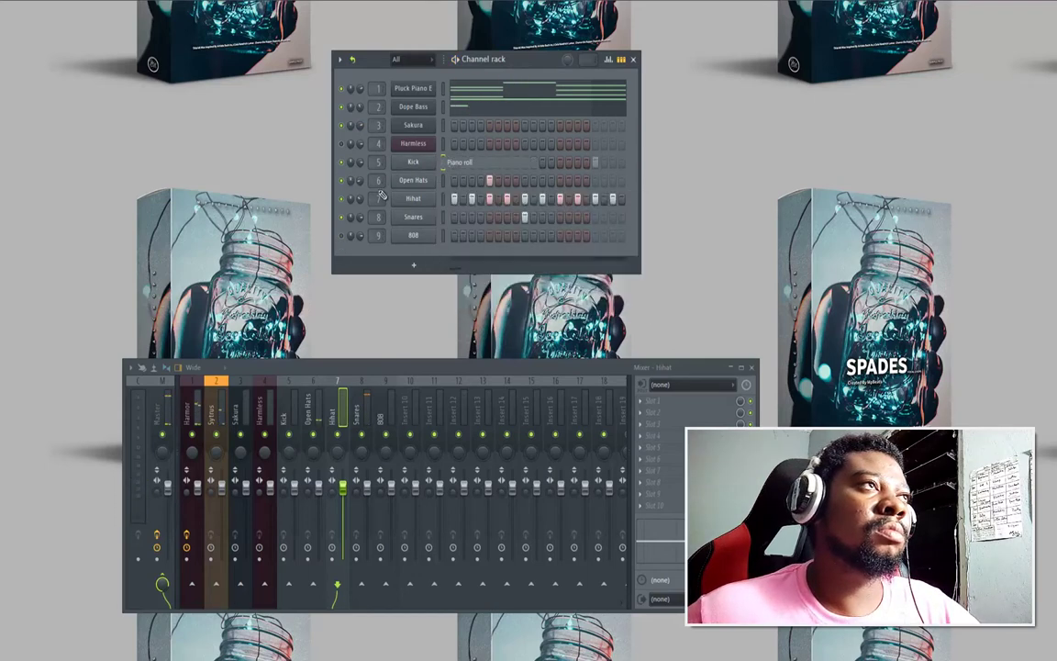
scroll(222, 202, up, 4)
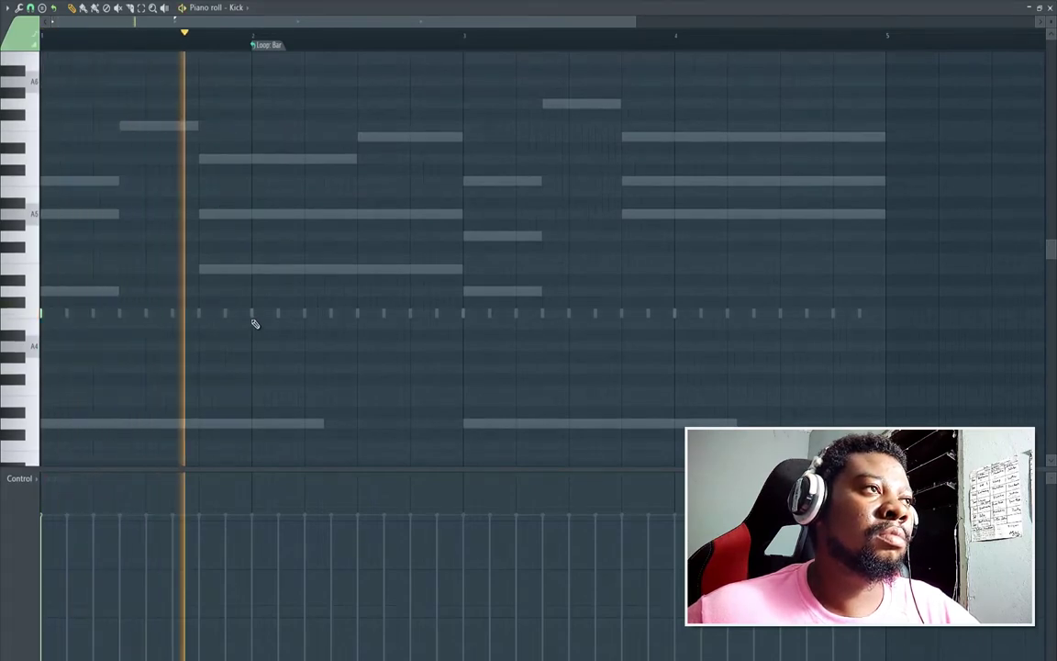
Step: Stop playback and turn off the loop marker at bar 2 of the Kick piano roll
key(space)
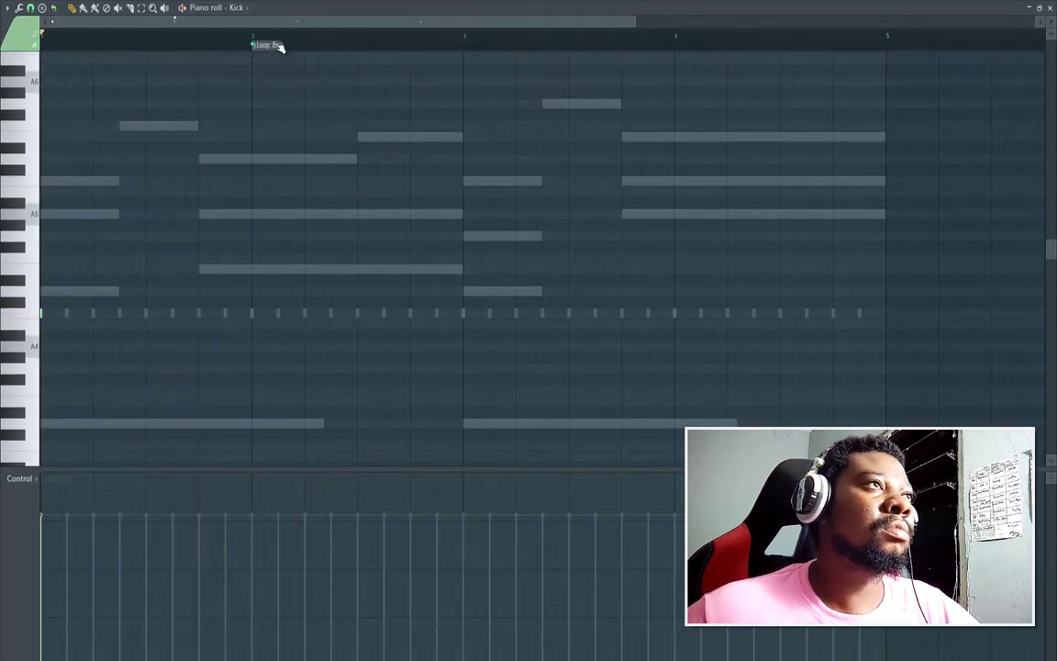
click(272, 44)
click(294, 60)
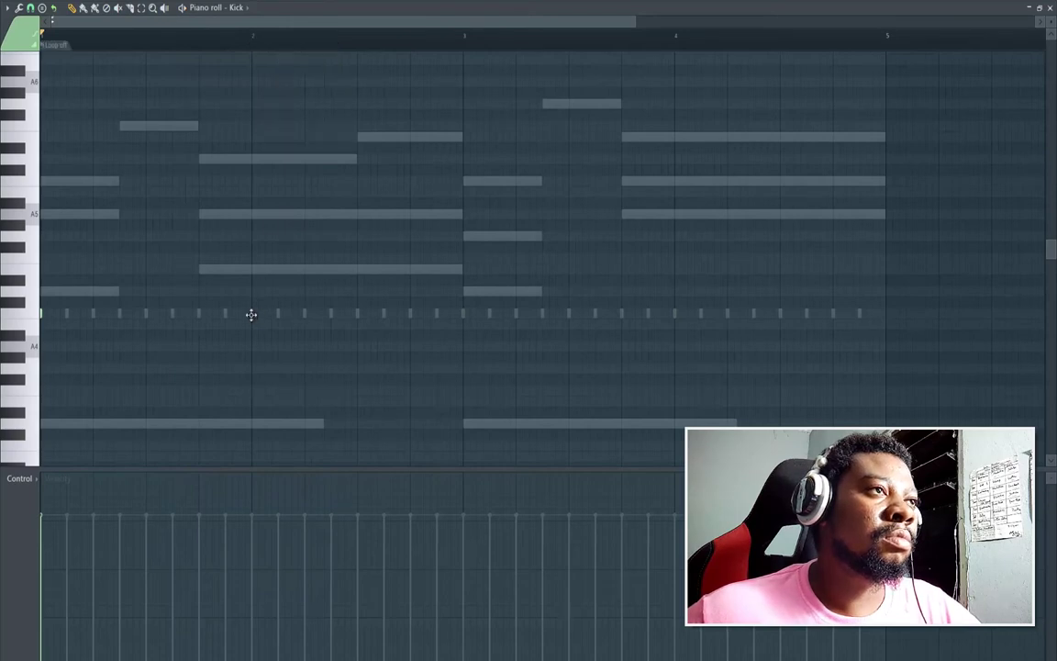
Step: Lengthen the opening C5 kick to two steps and place two-step C5 kicks on step 5 and at the start of bar 2
click(250, 315)
drag(316, 343, 271, 348)
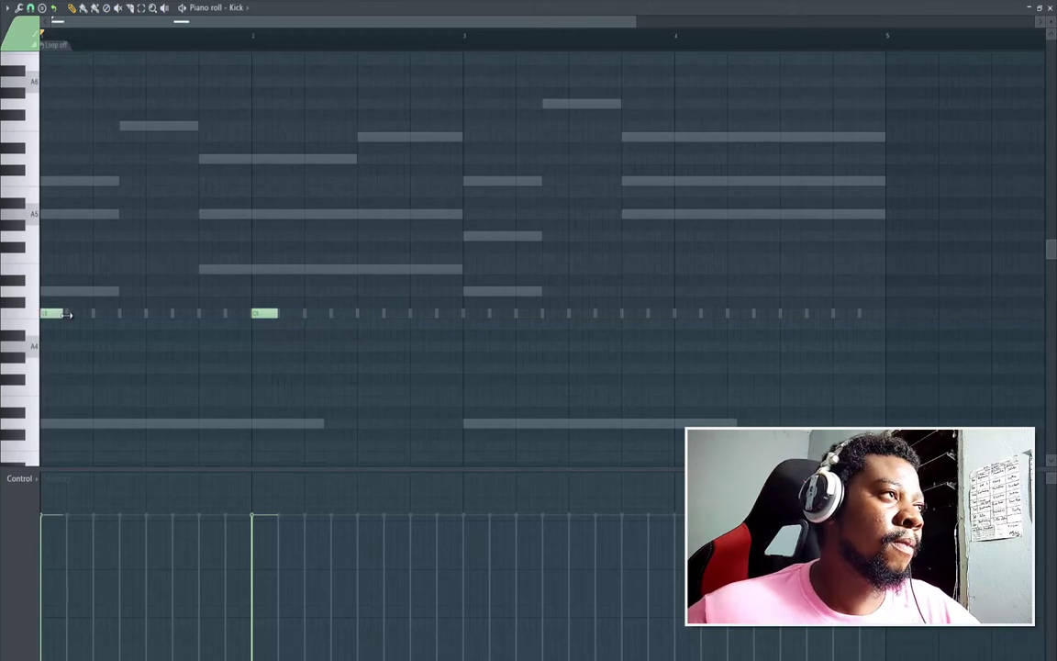
click(74, 315)
key(space)
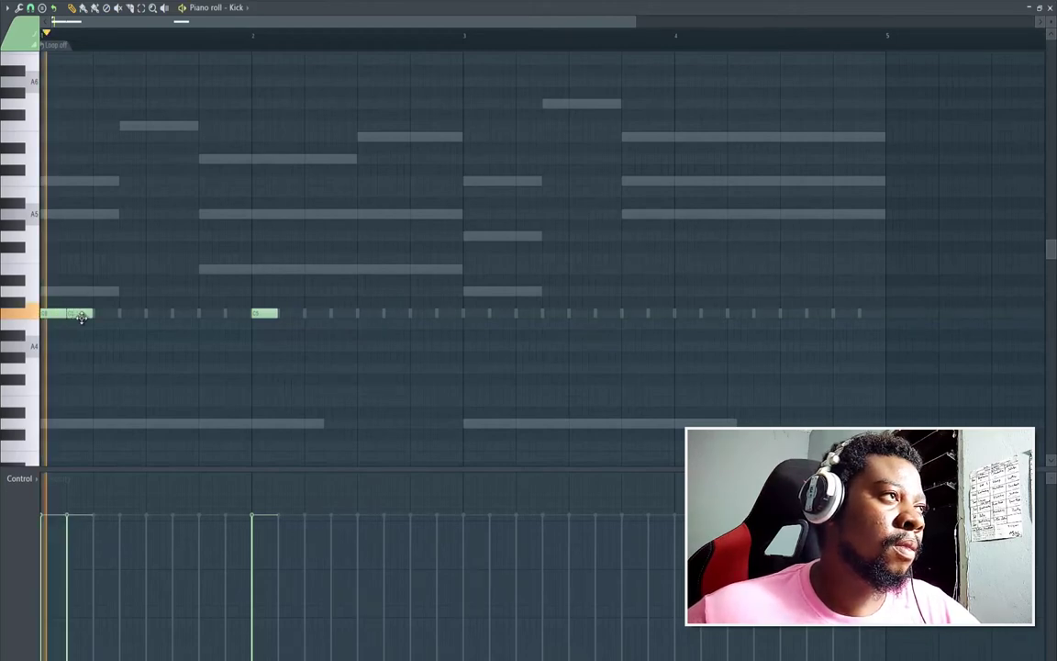
key(space)
right_click(84, 315)
key(space)
click(94, 313)
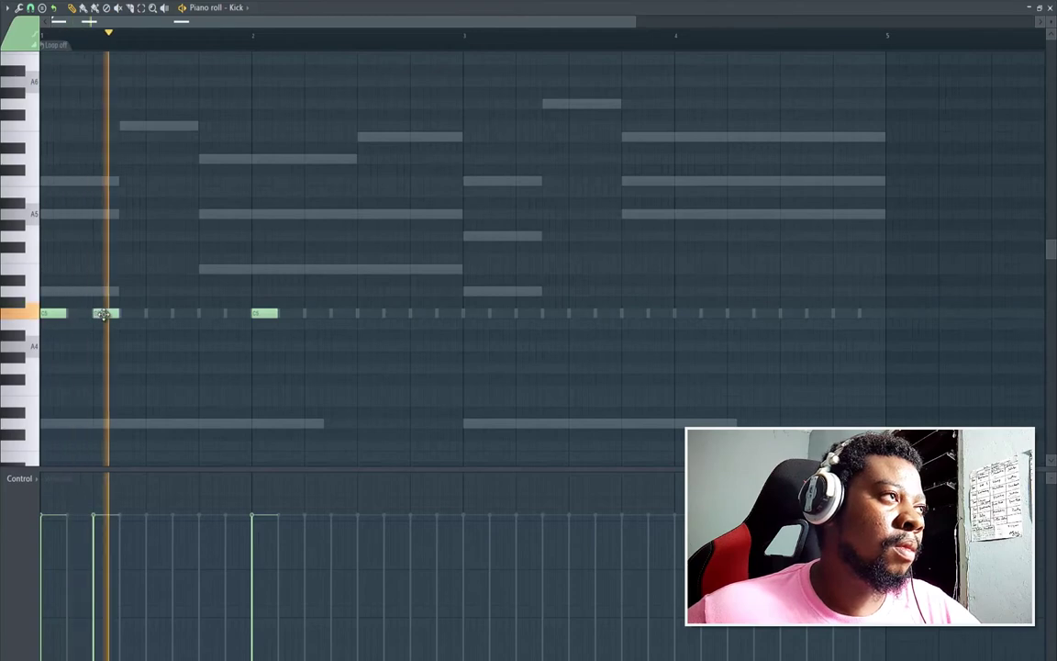
Step: Extend the first C5 kick to four steps so it meets the second one, and delete the kick at the start of bar 2
key(space)
key(space)
drag(84, 320, 90, 319)
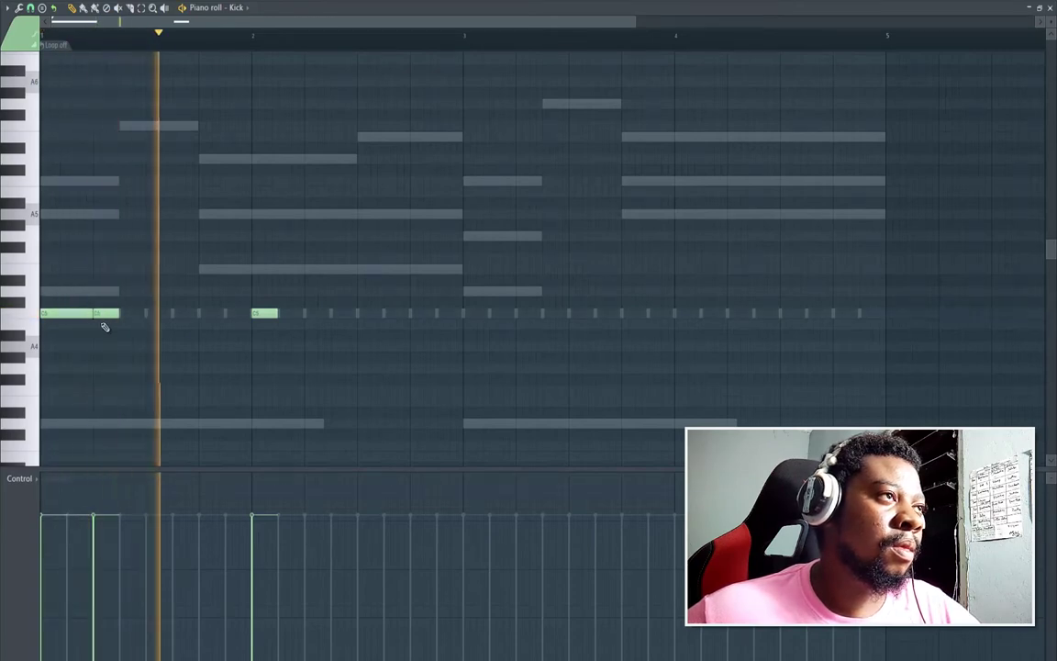
right_click(266, 314)
key(space)
Step: Place two adjacent one-step C5 kicks on steps 5 and 6 of bar 2, checking them in playback
click(301, 312)
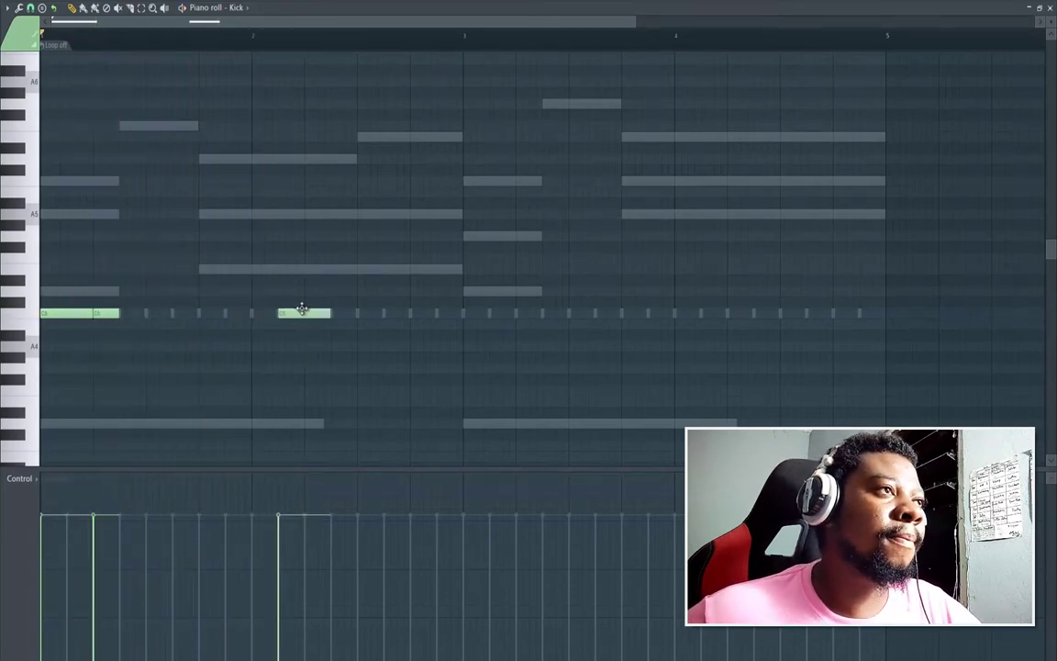
key(space)
drag(332, 312, 311, 315)
key(space)
key(space)
click(322, 314)
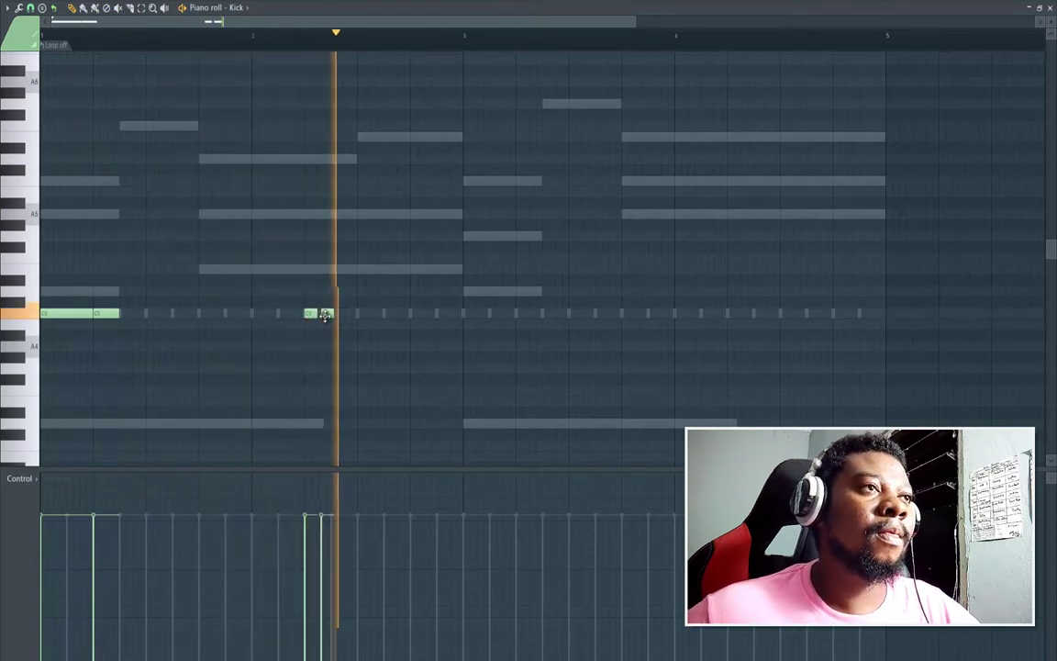
key(space)
Step: Add C5 kicks: one step long near the end of bar 2, four steps at bar 3's start, and two steps on bar 3's step 11
click(437, 314)
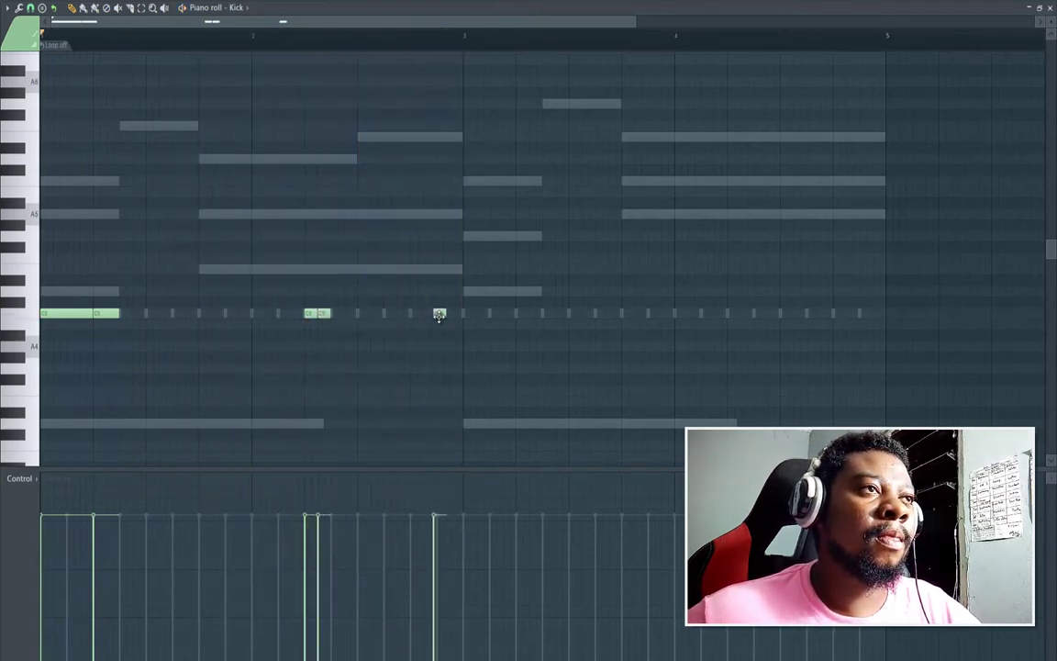
key(space)
drag(471, 316, 513, 314)
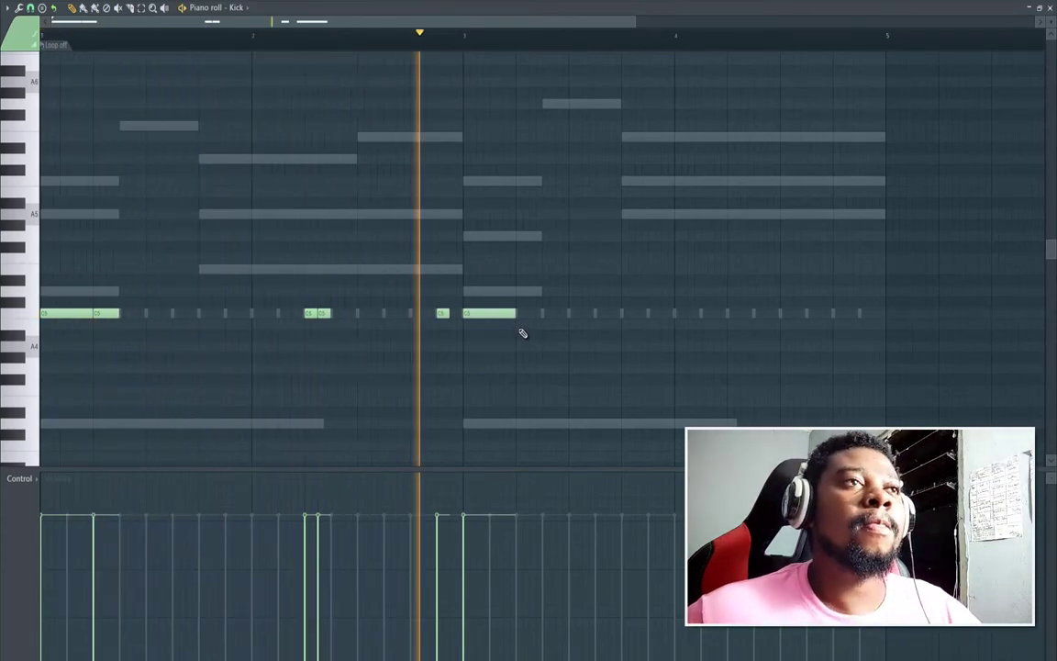
click(596, 316)
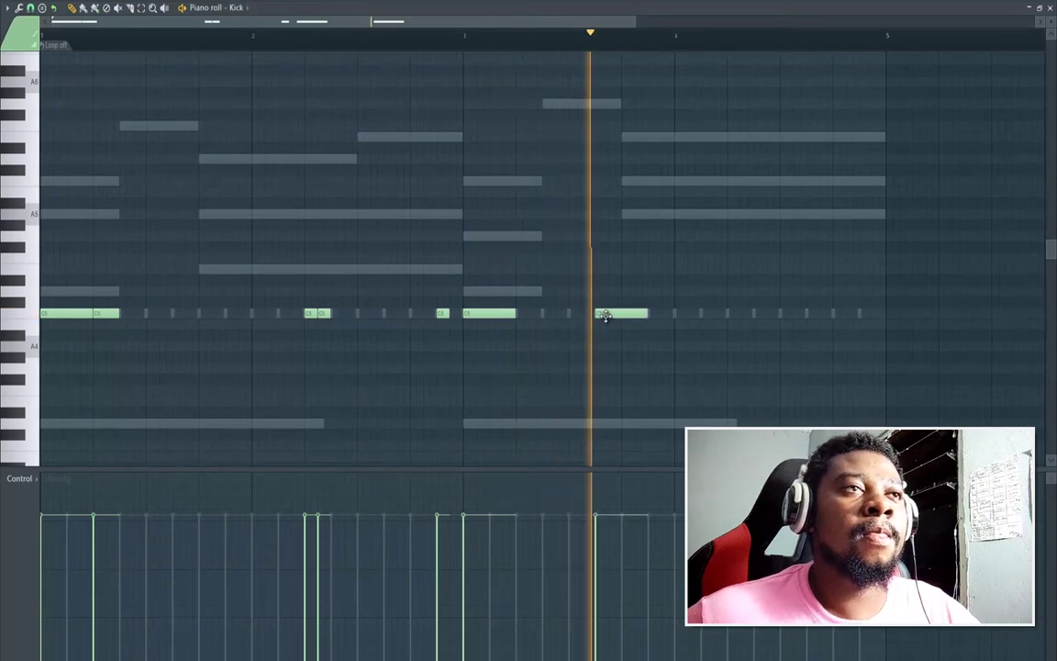
drag(645, 314, 624, 314)
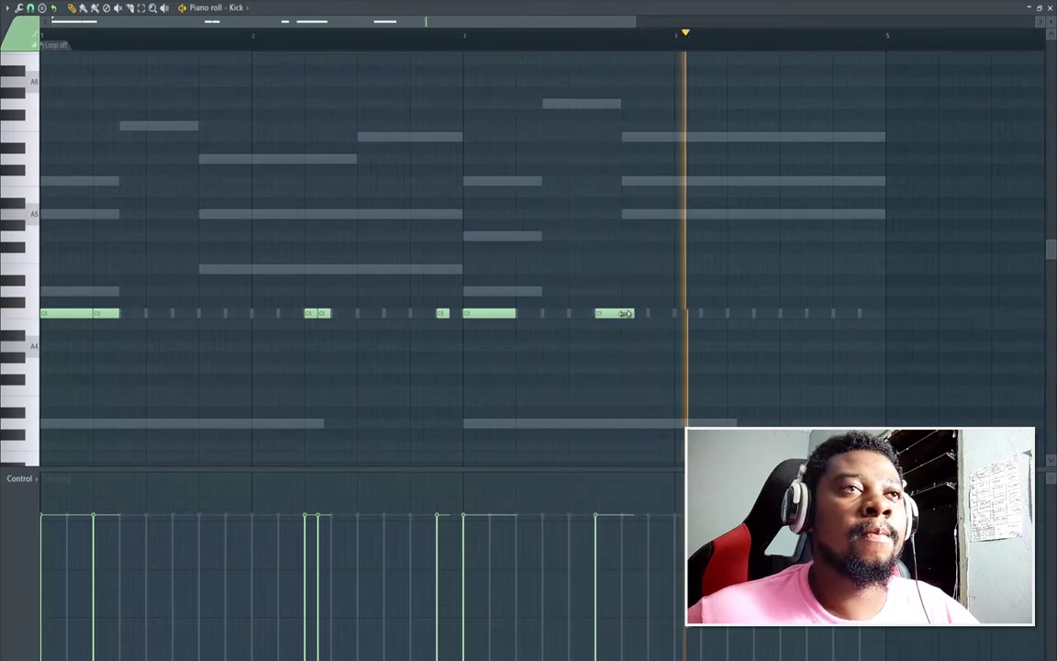
key(space)
Step: Add a two-step C5 kick in bar 4 and settle its position on step 5
click(701, 312)
key(space)
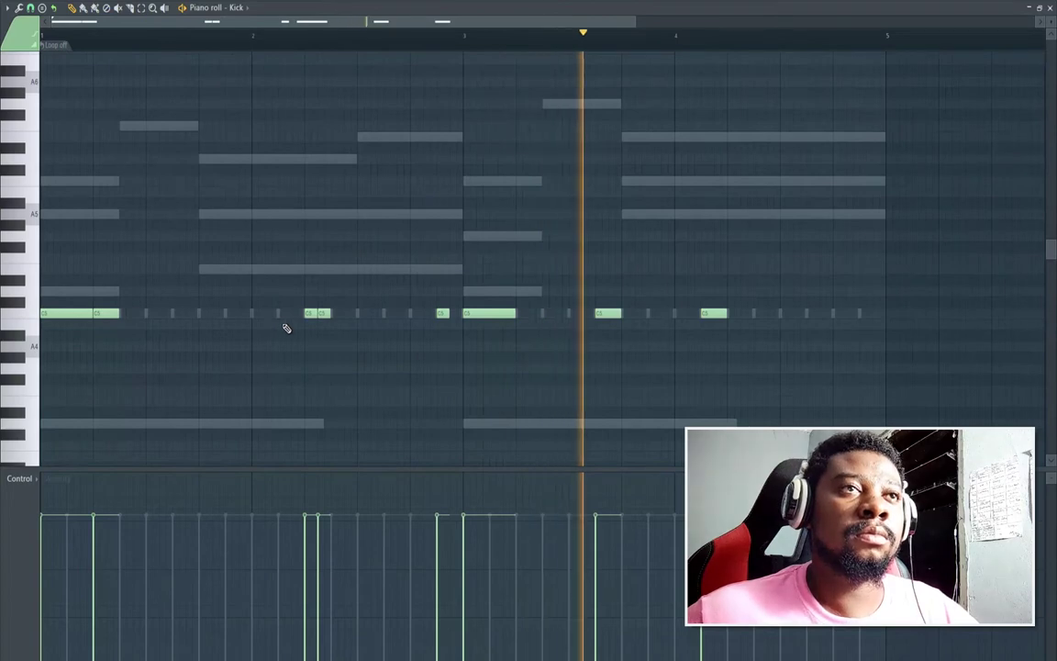
click(761, 314)
drag(761, 315, 731, 316)
right_click(718, 314)
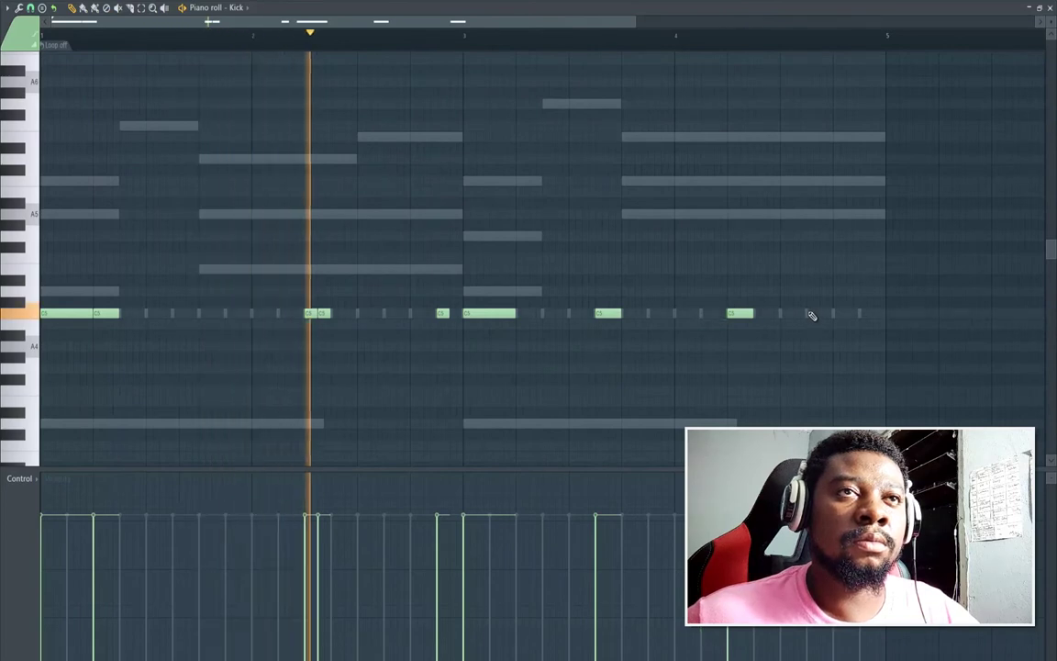
Step: Finish bar 4 with a two-step C5 kick on step 11 and one-step kicks on steps 14 and 15, and close the piano roll
click(816, 313)
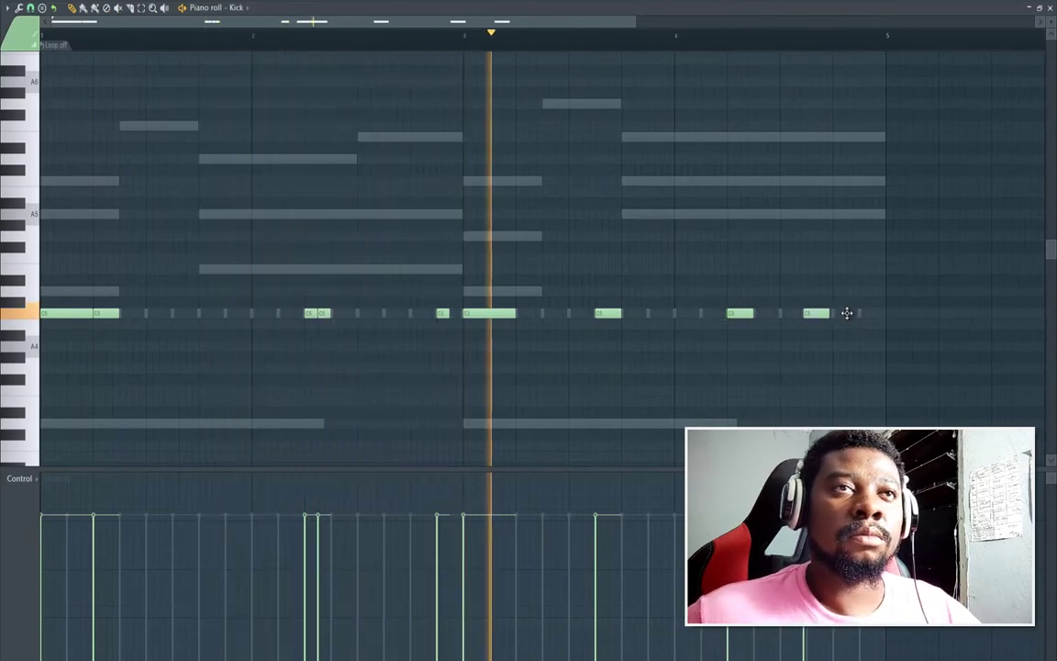
click(852, 315)
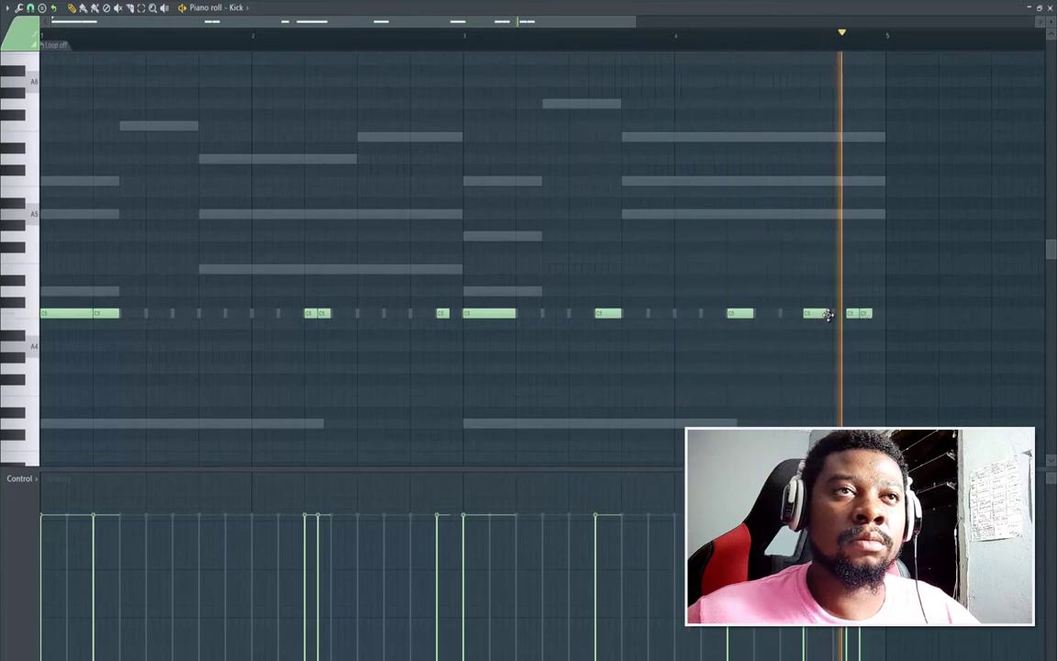
drag(818, 315, 822, 315)
key(space)
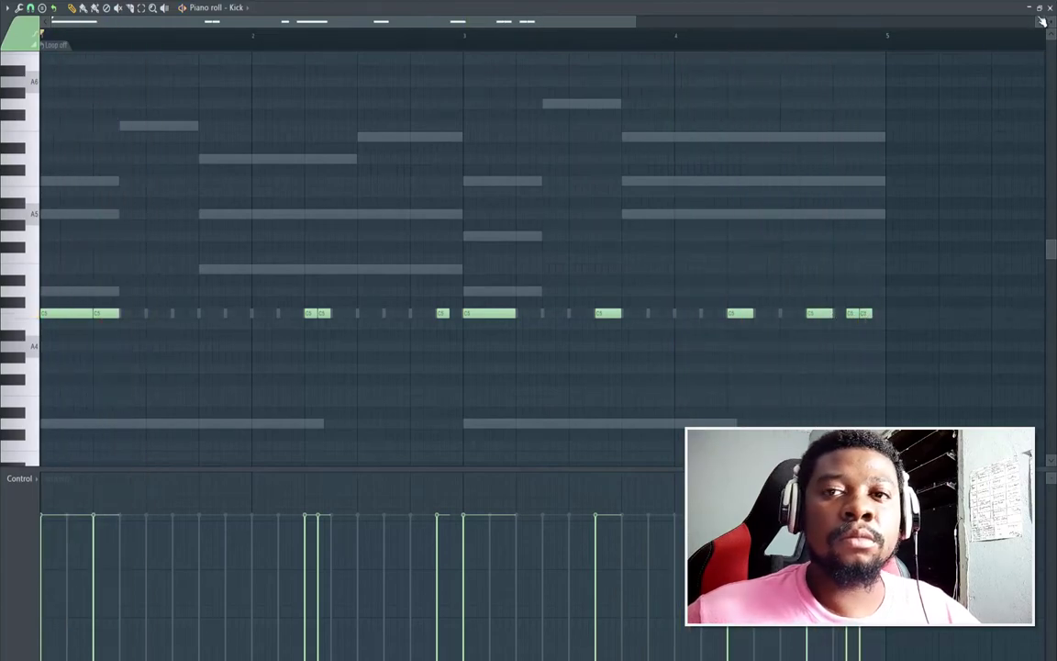
click(1052, 11)
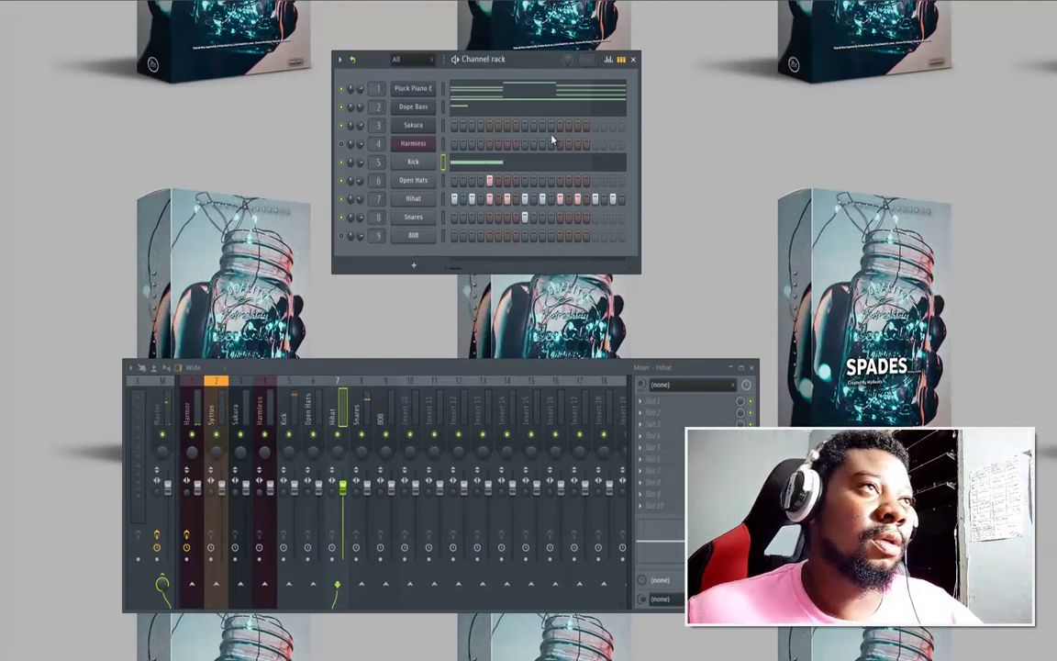
Step: Copy the Pluck Piano E channel's notes into the Sakura channel
right_click(415, 180)
click(522, 62)
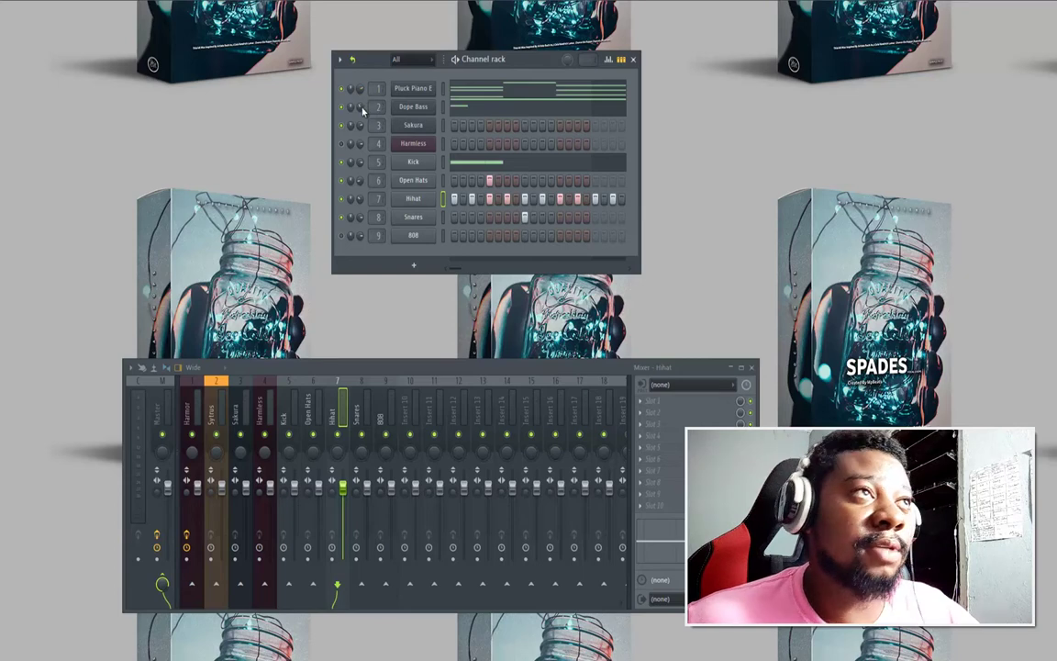
right_click(413, 93)
click(557, 103)
right_click(405, 127)
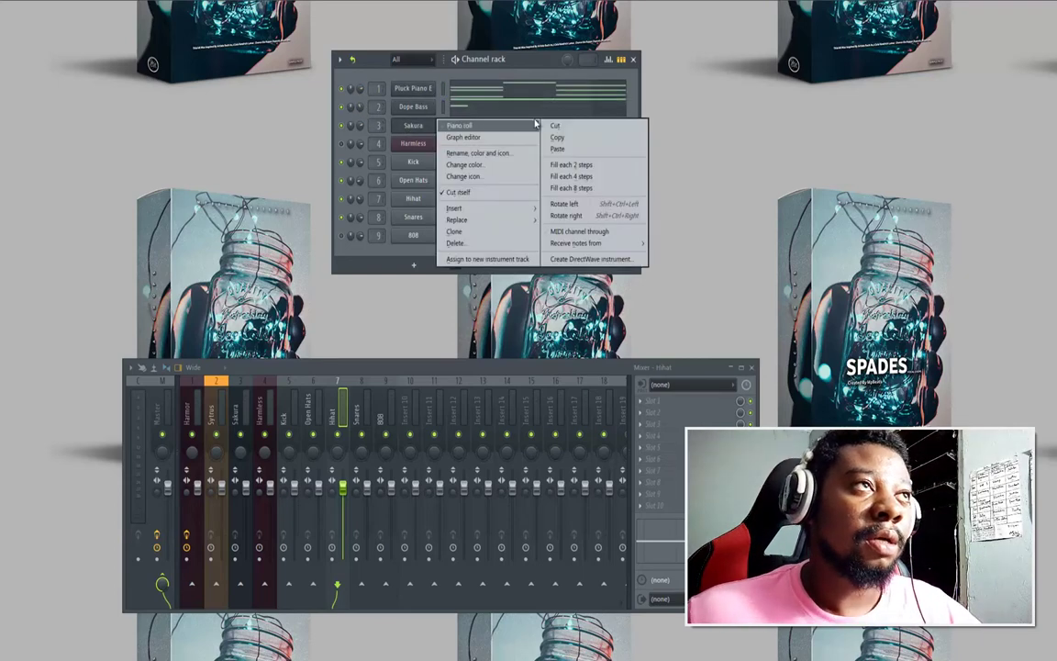
click(557, 148)
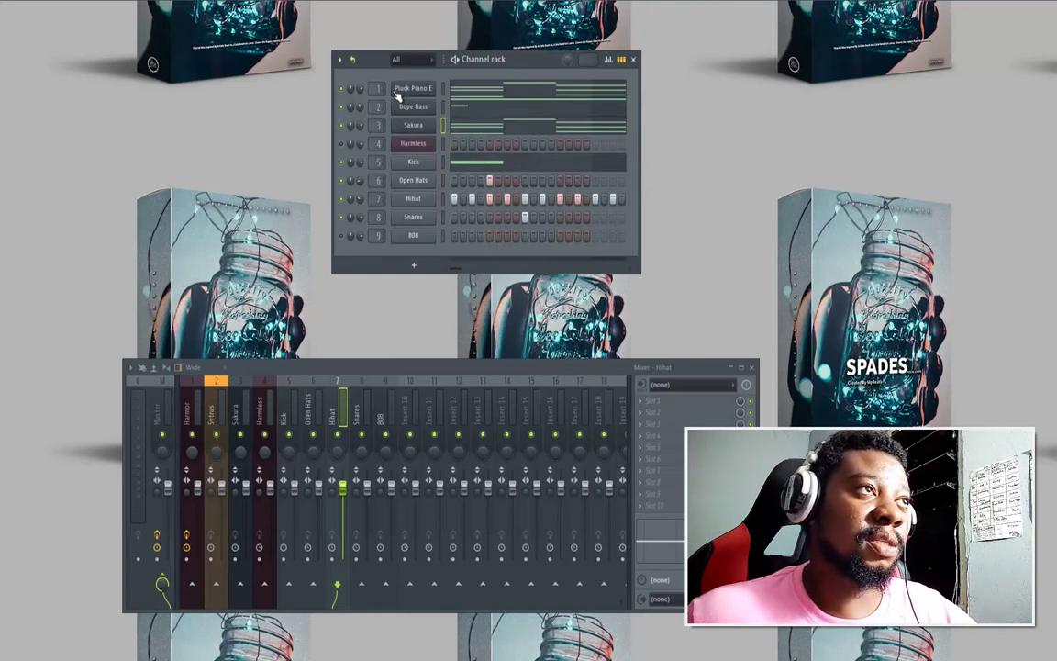
Step: Solo the Sakura channel and load its KBD Clavikura FG preset from the Keyboard bank
right_click(338, 129)
click(358, 160)
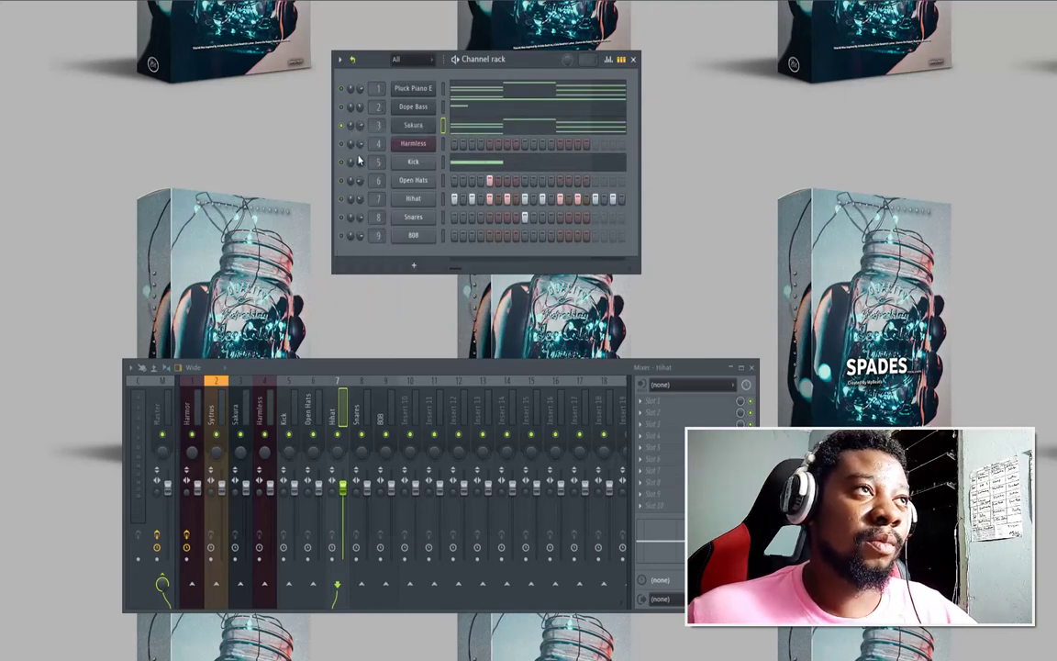
click(409, 126)
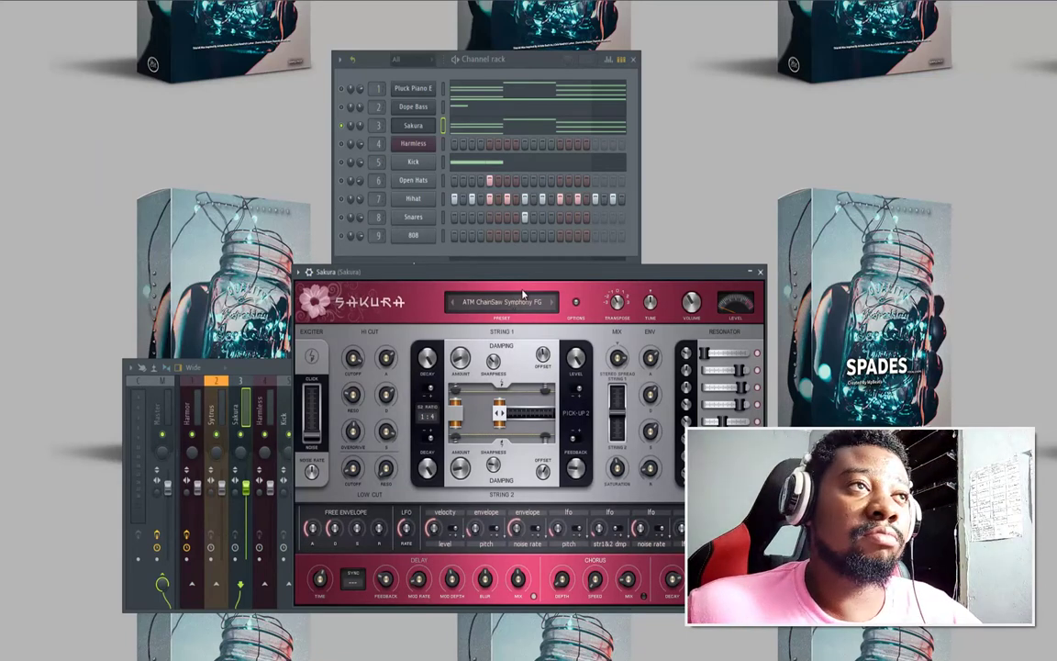
click(523, 297)
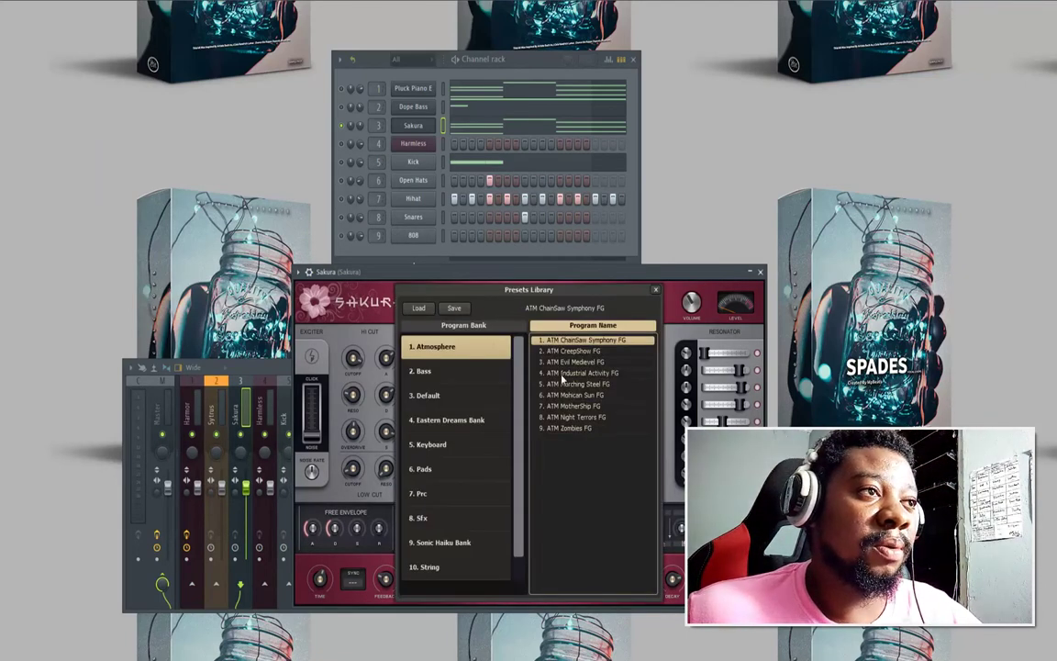
click(431, 444)
click(369, 149)
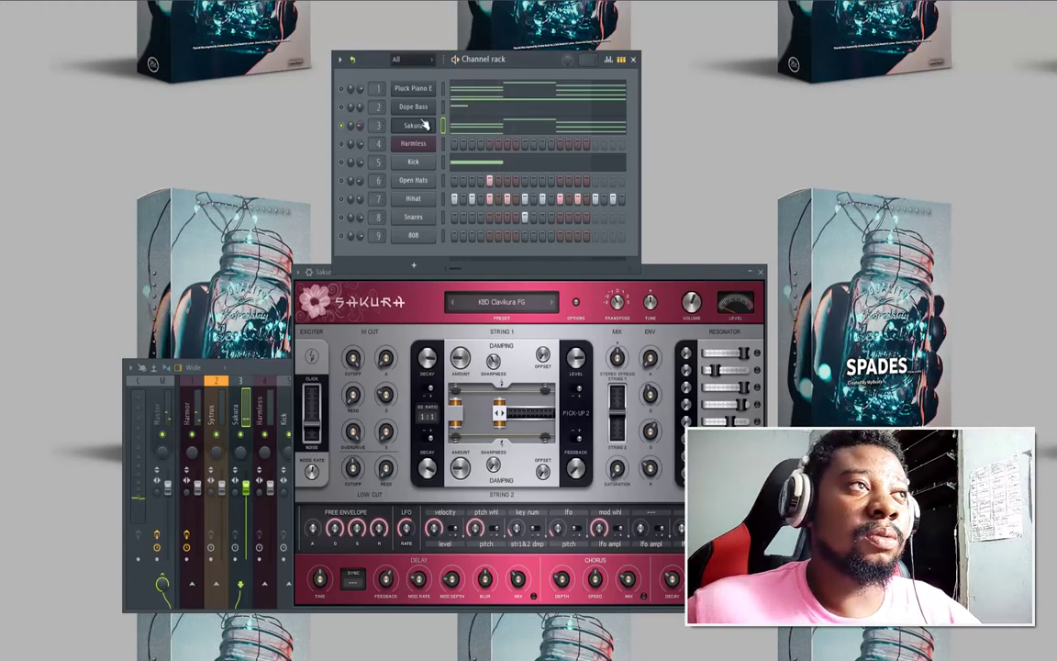
Step: Turn on an upward arpeggiator in Sakura's miscellaneous channel settings and play the pattern
click(535, 292)
click(309, 272)
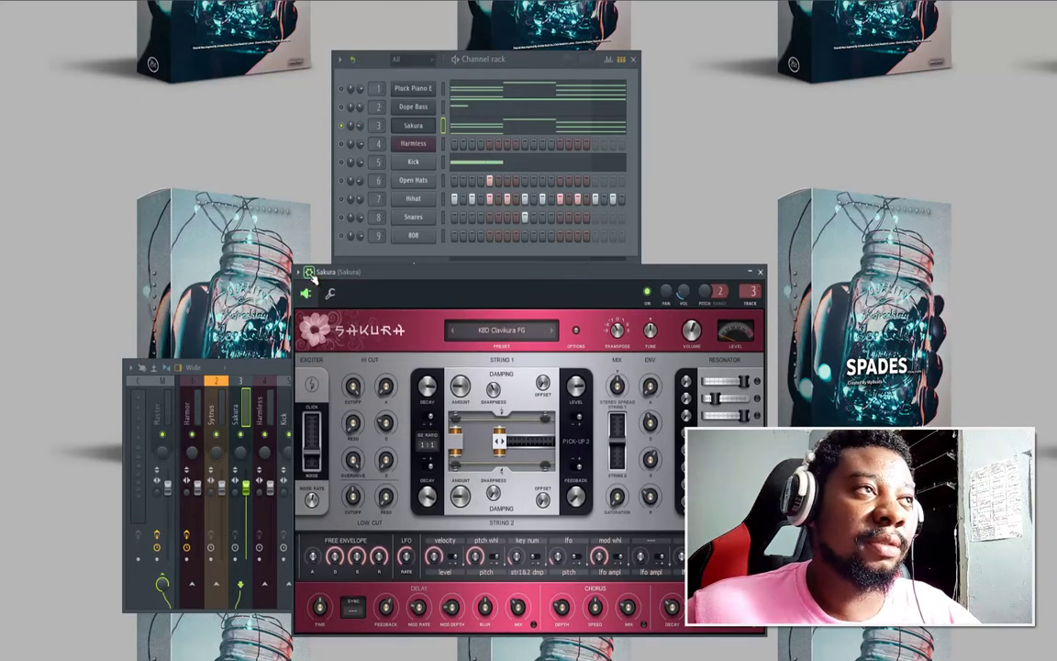
click(331, 295)
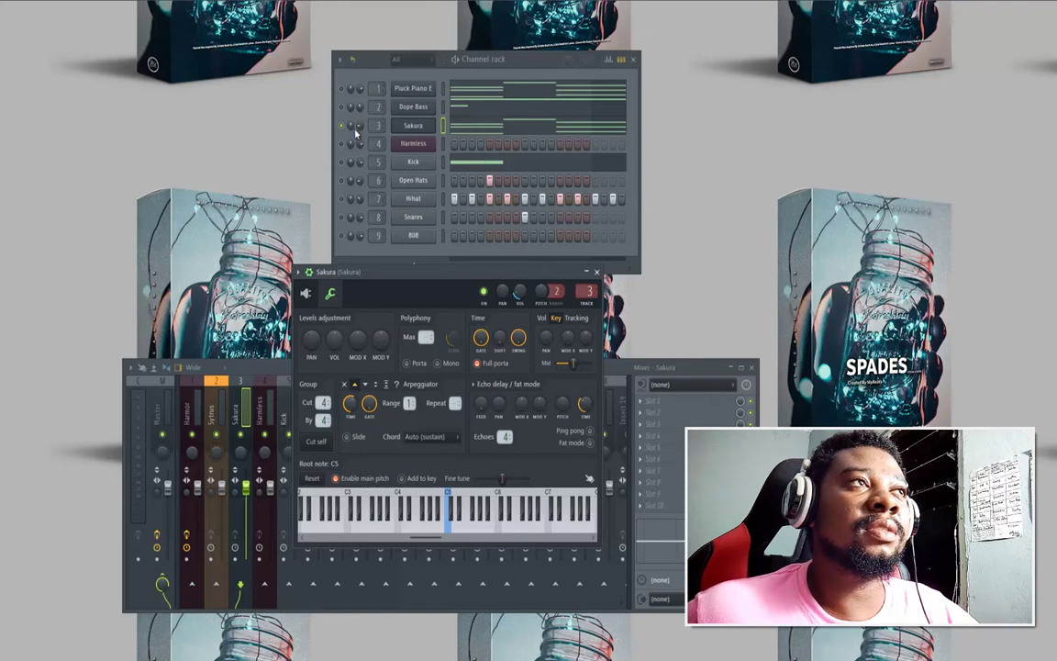
key(space)
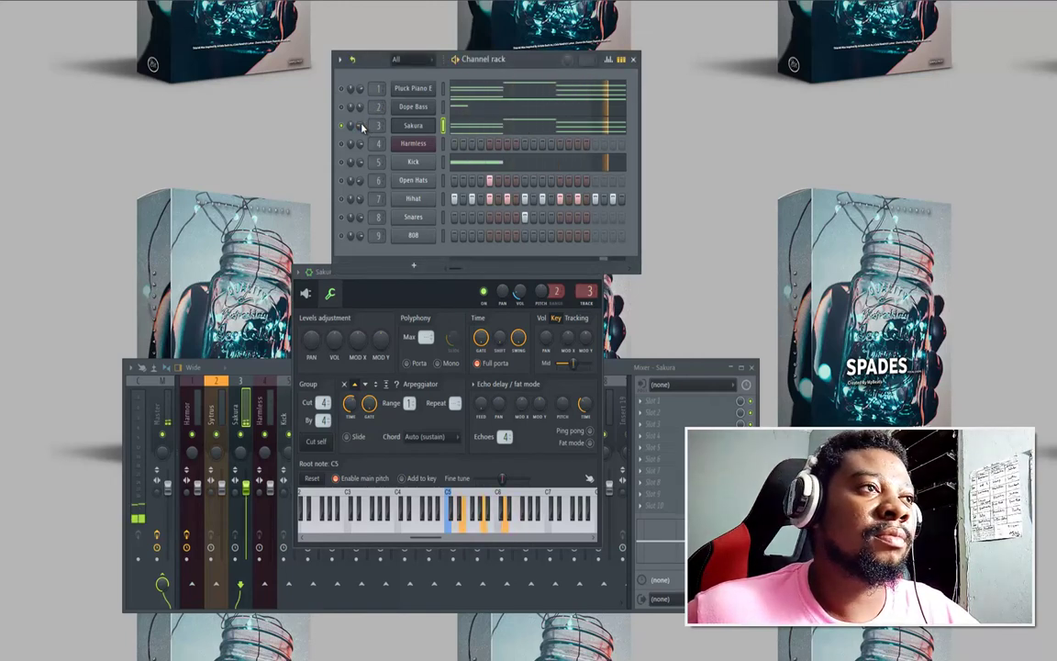
key(space)
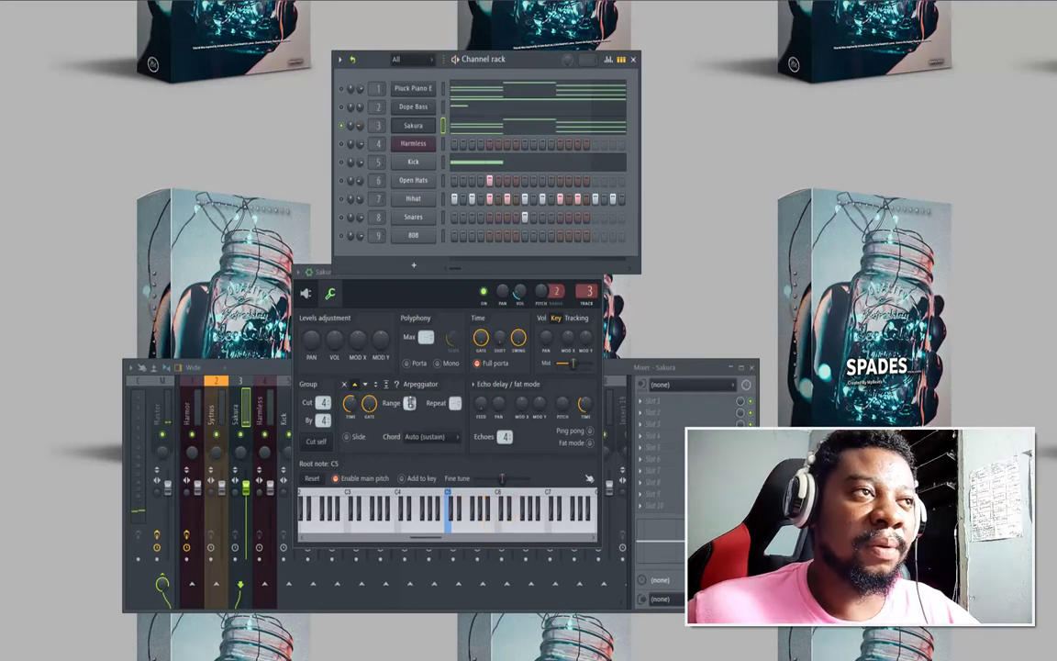
Step: Set Sakura's arpeggiator range to 3 and its direction to up-down sticky while listening to the pattern
drag(408, 403, 407, 394)
key(space)
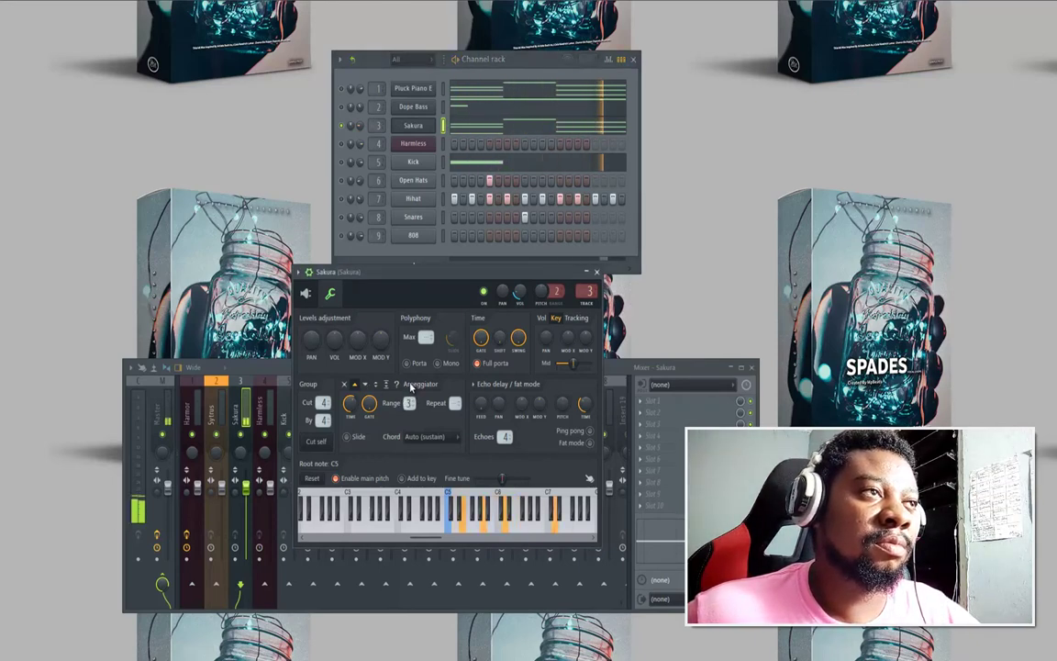
key(space)
key(space)
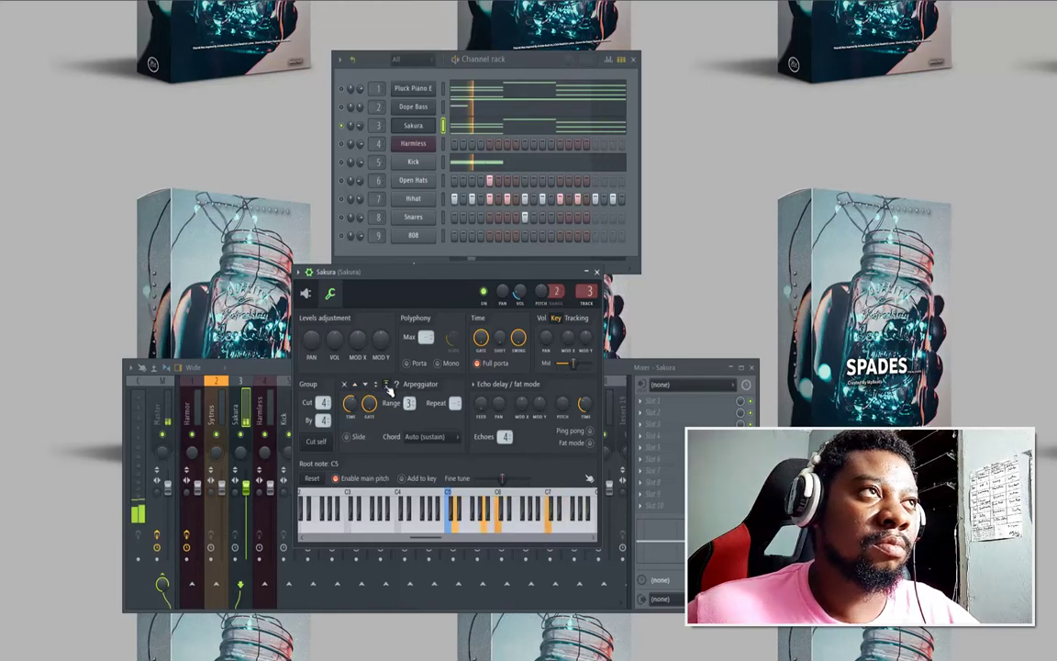
Step: Stop playback and unmute the Pluck Piano E channel alongside Sakura
key(space)
click(341, 90)
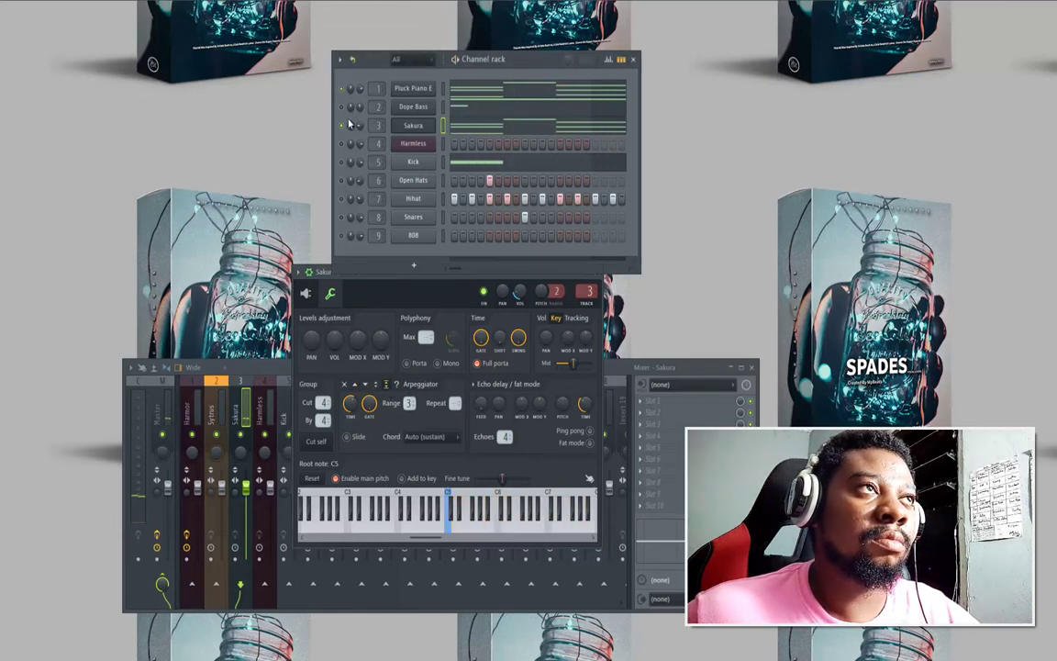
Step: Audition Sakura's Keyboard presets from KBD Dusty Rhodes MKII FG through KBD Sakura Dan Stage EP FG while playing the pattern
key(space)
click(411, 131)
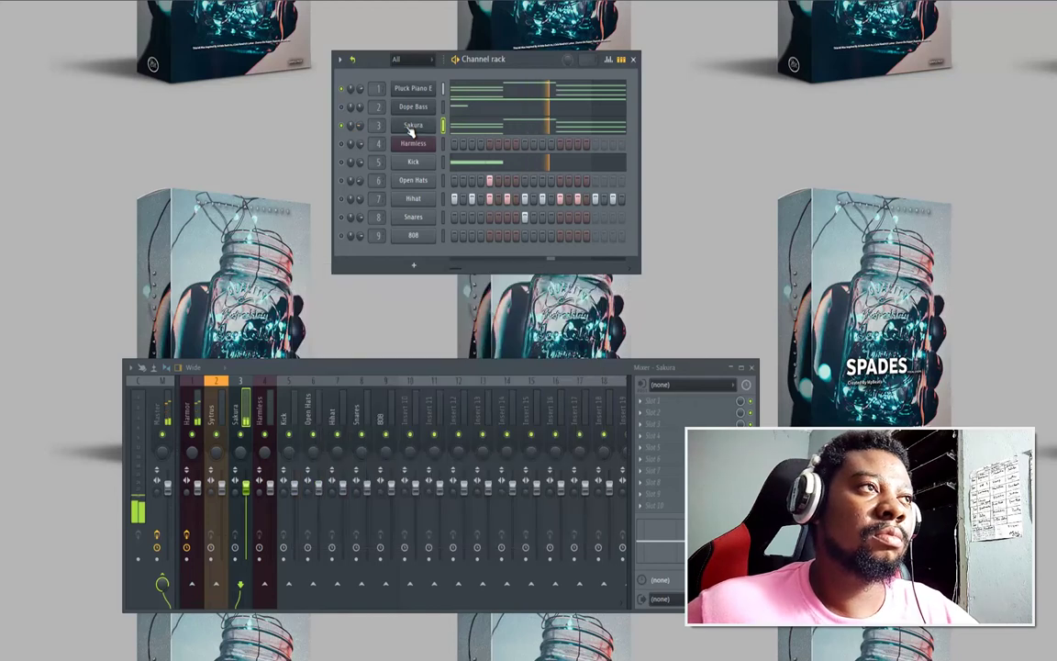
click(410, 131)
click(307, 293)
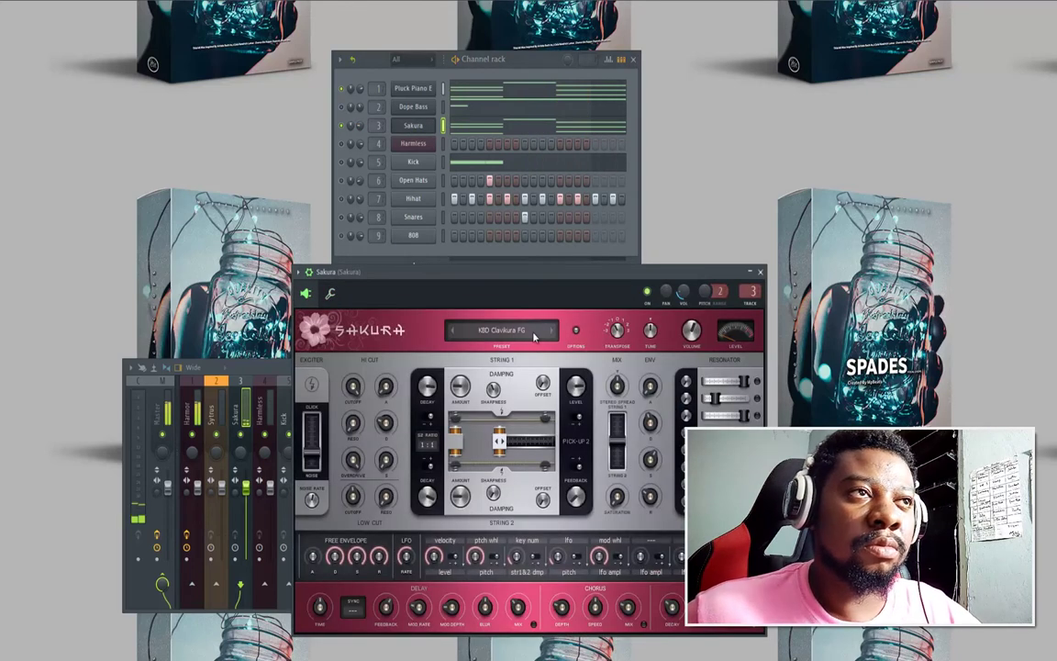
click(553, 330)
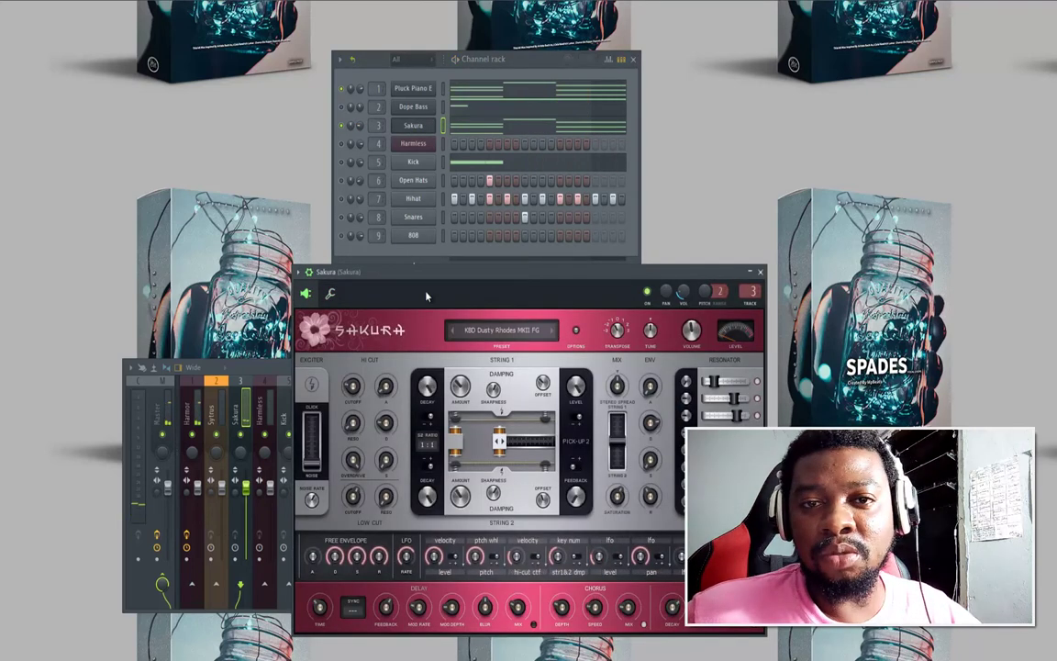
click(360, 131)
key(space)
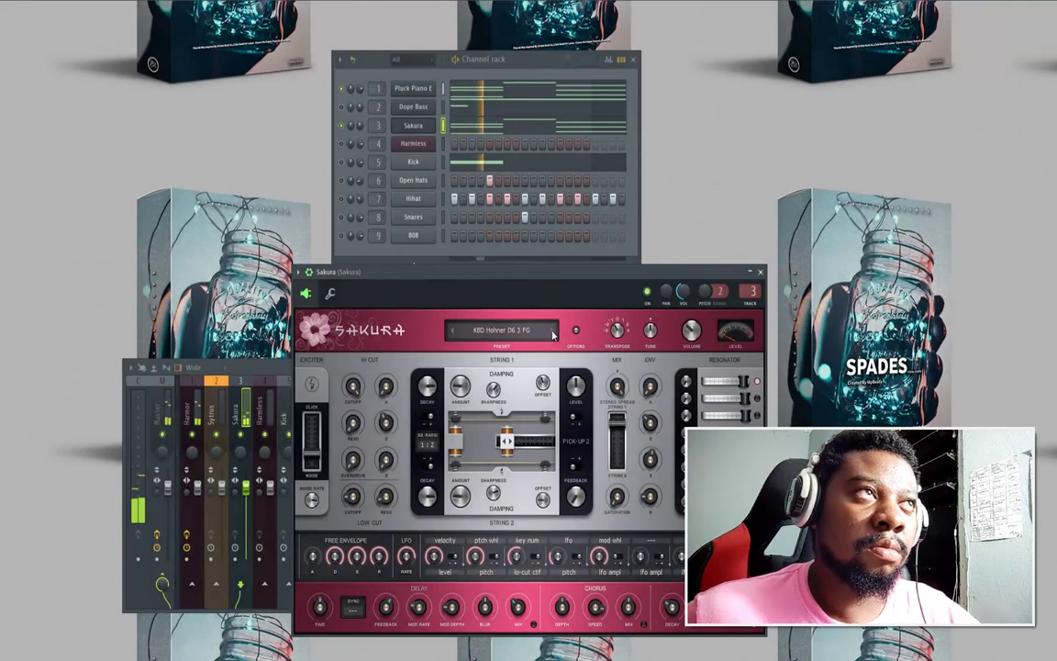
click(554, 331)
click(360, 105)
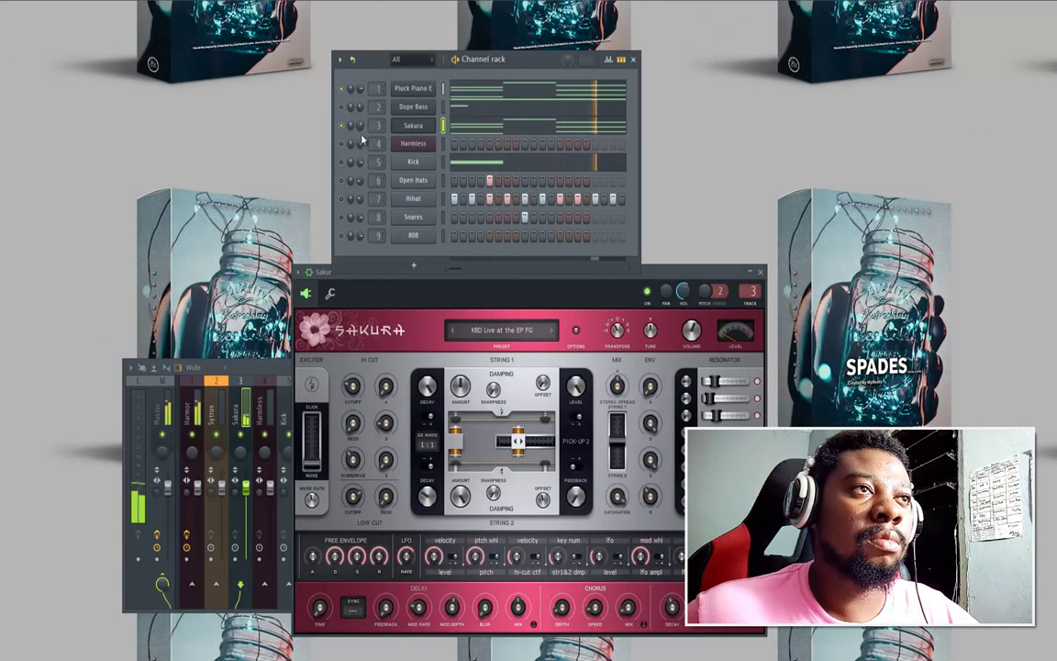
click(553, 330)
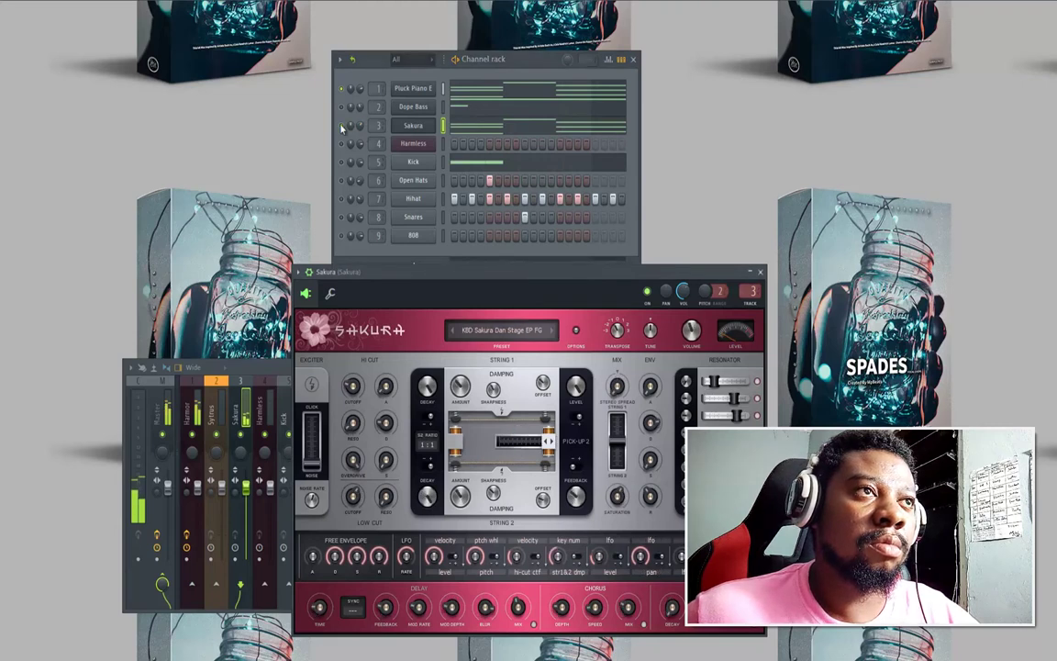
Step: Load Sakura's KBD Wurlitzer FG preset from the Keyboard bank and raise the Sakura channel volume
click(512, 330)
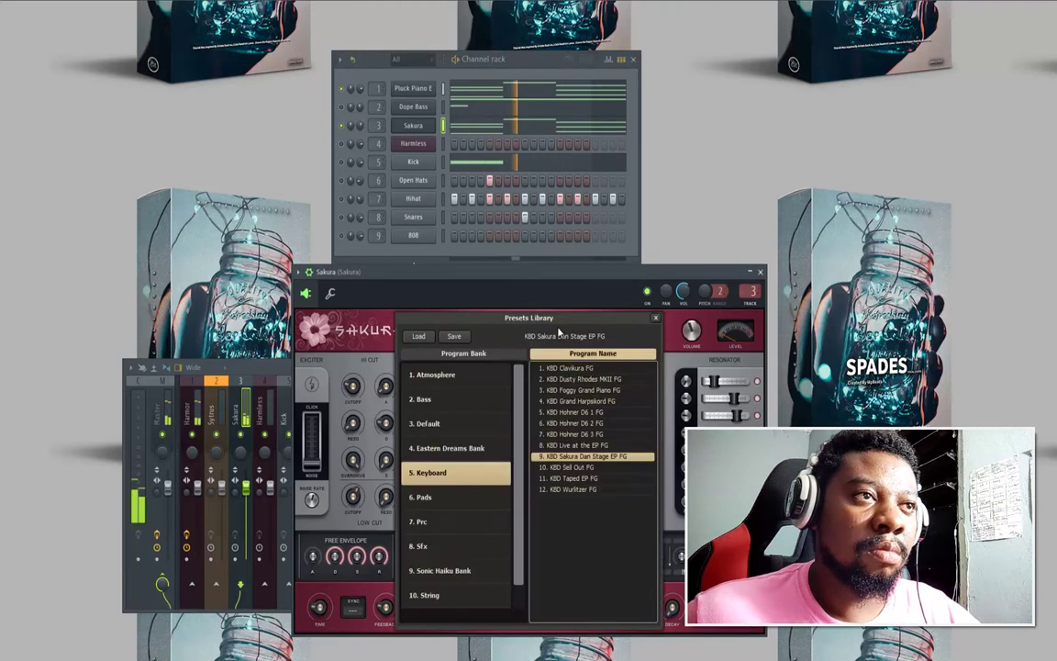
click(564, 467)
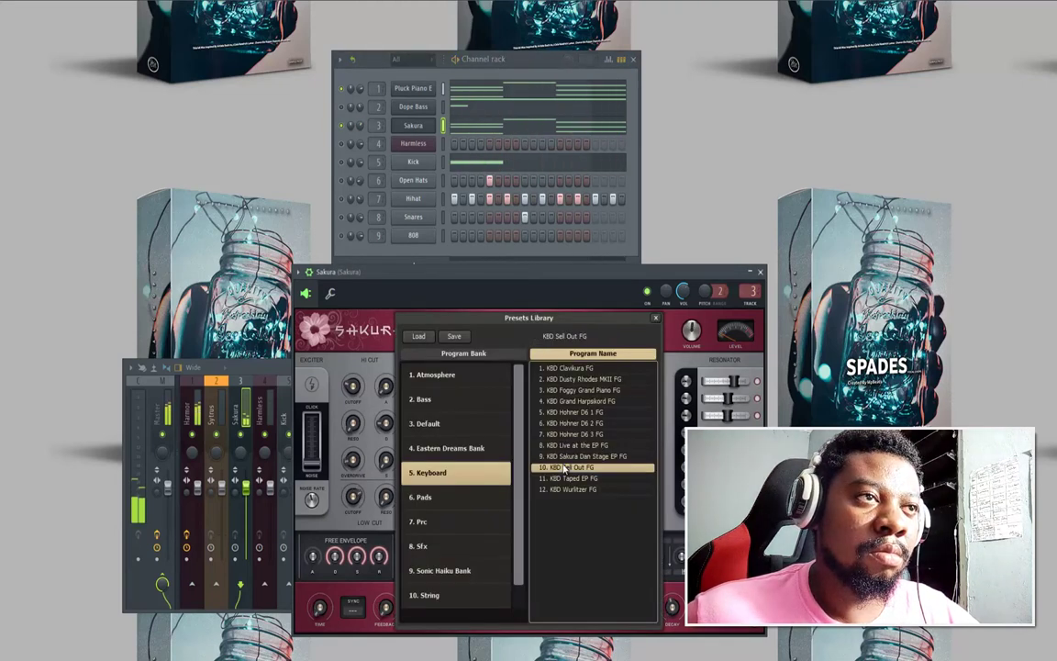
click(557, 478)
click(556, 491)
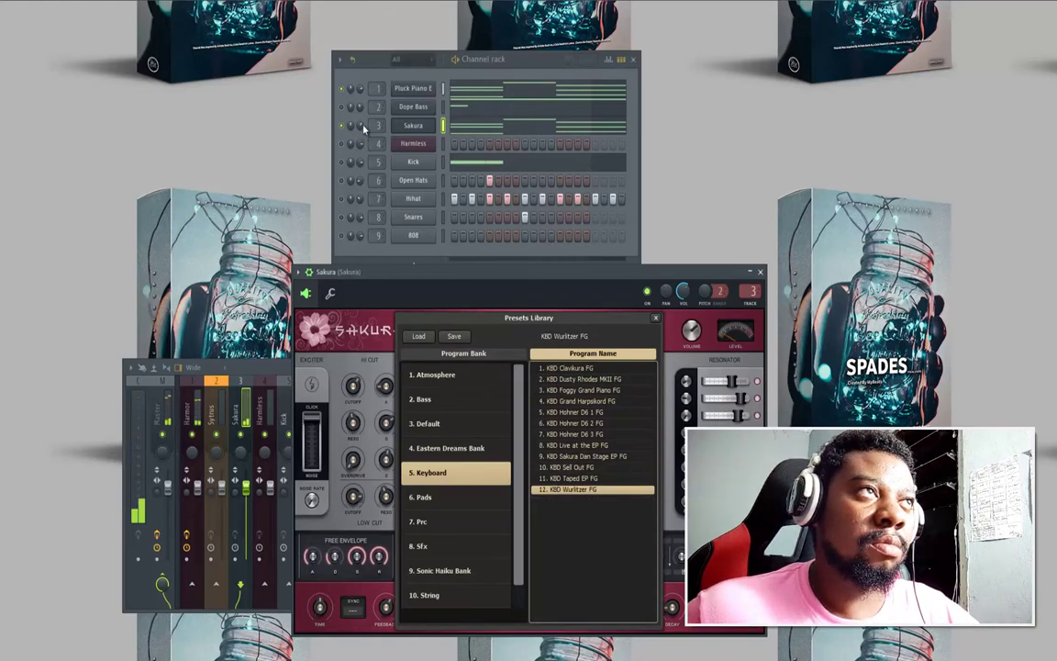
drag(361, 126, 358, 114)
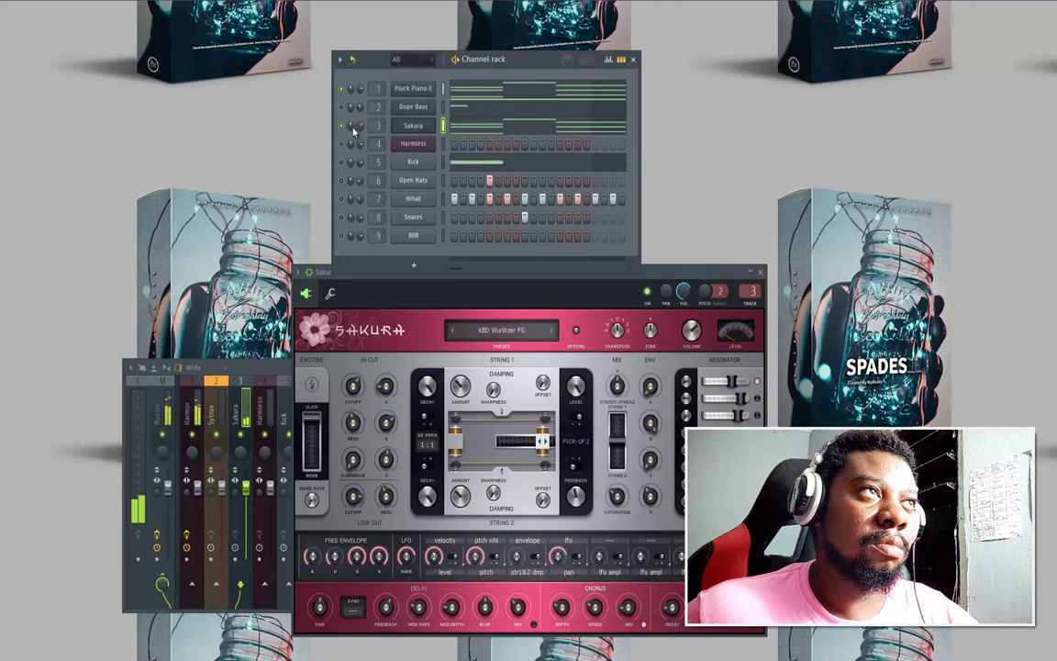
Step: Solo the Sakura channel and its mixer track, and play the pattern to hear it alone
right_click(343, 127)
click(353, 135)
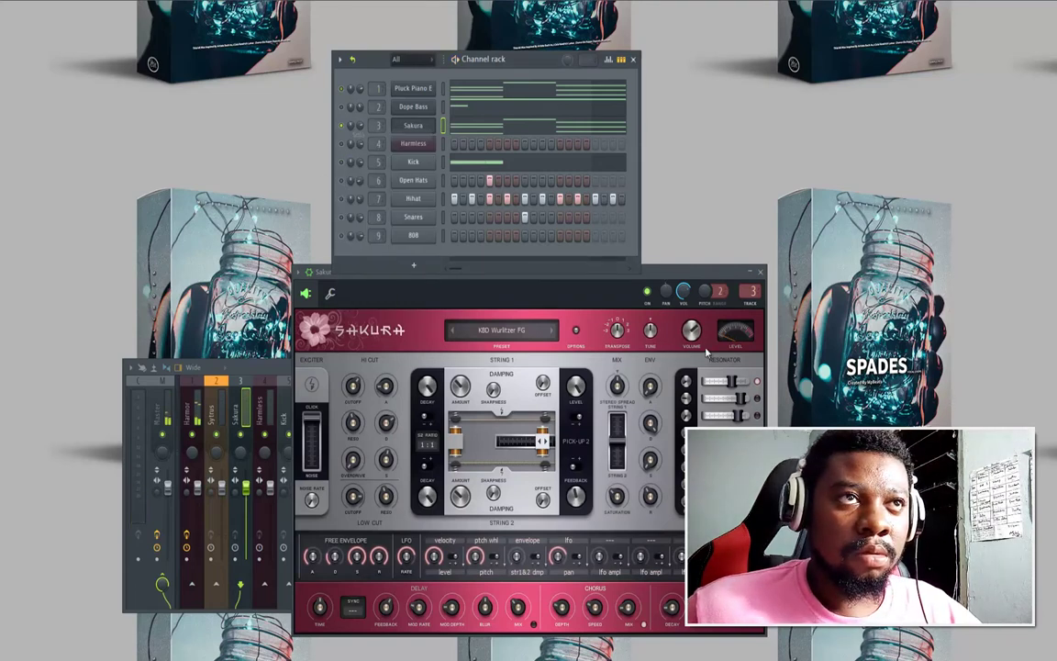
click(761, 272)
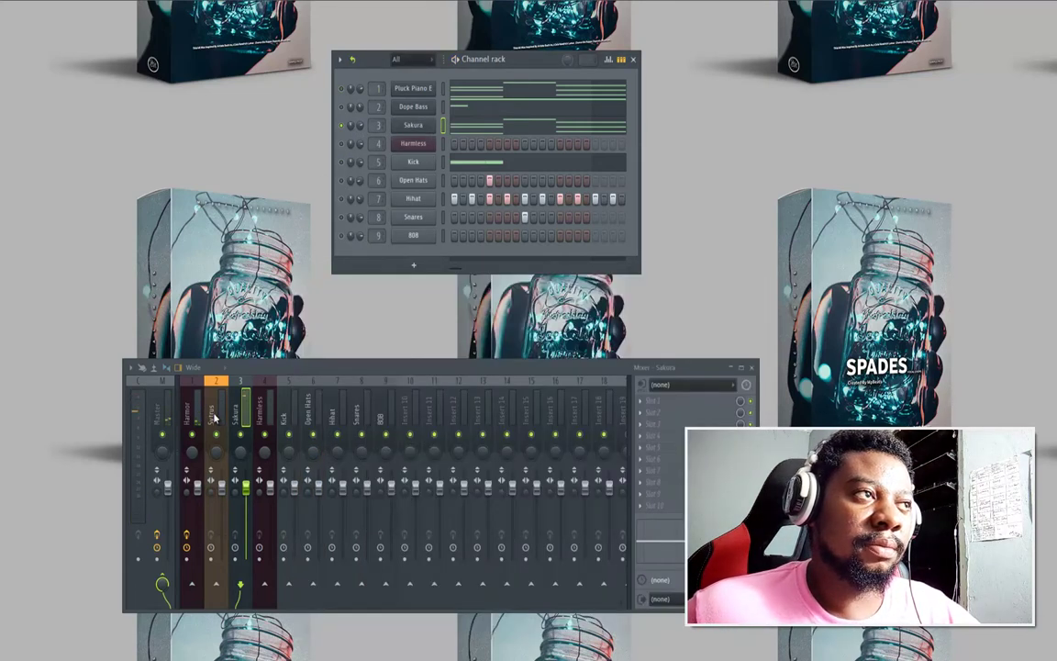
key(space)
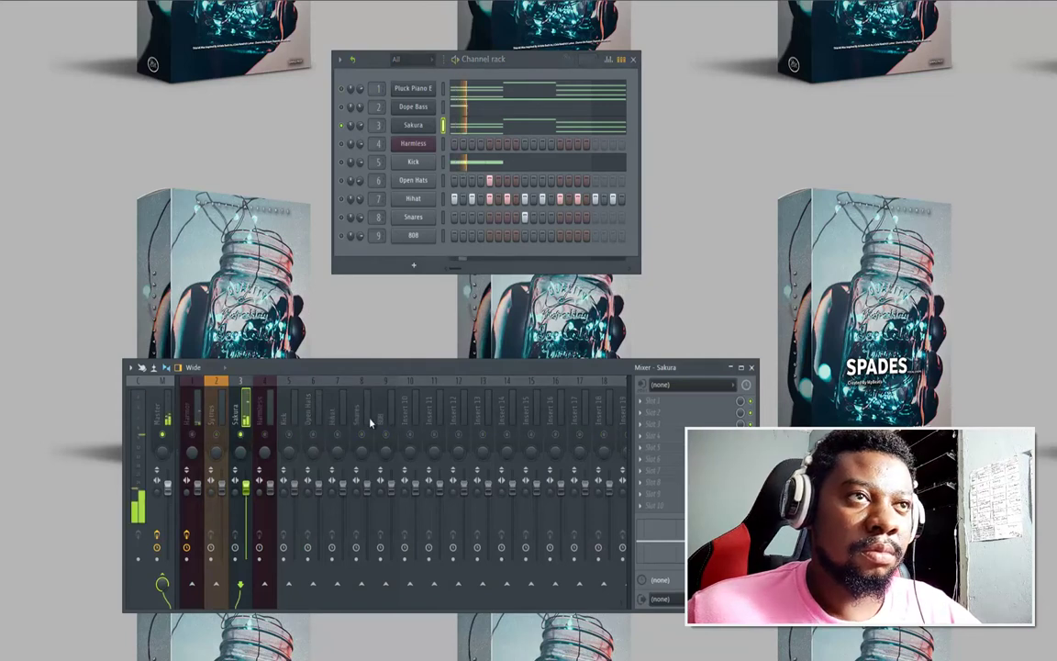
Step: Add Gross Beat to the Sakura track's first effect slot, load its Momentary preset, and play it with 1/2 Speed
click(653, 400)
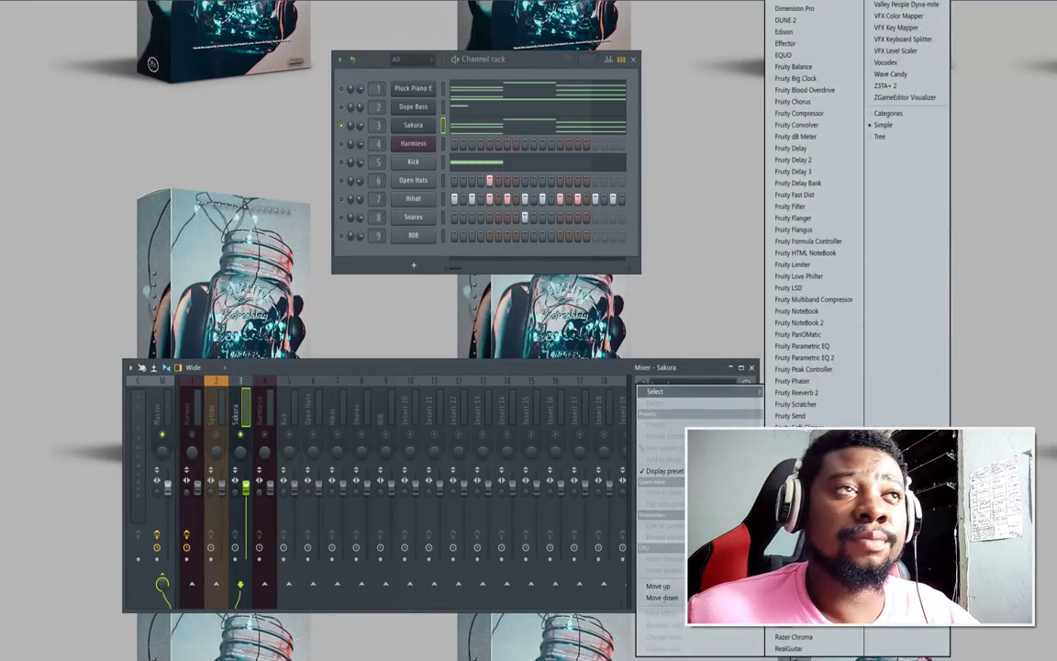
click(793, 531)
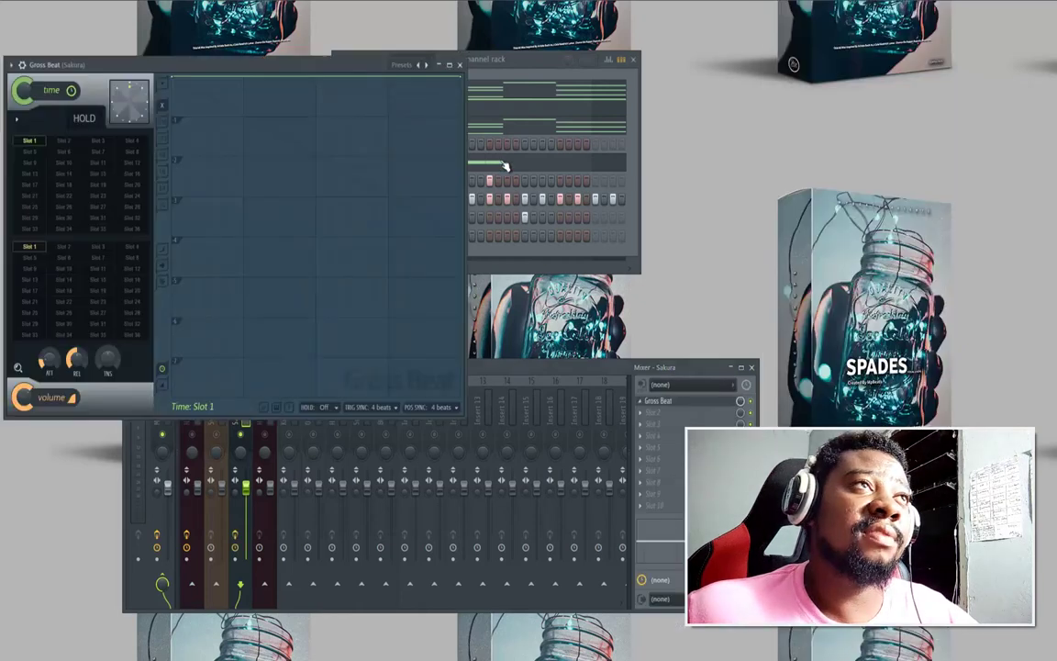
click(426, 65)
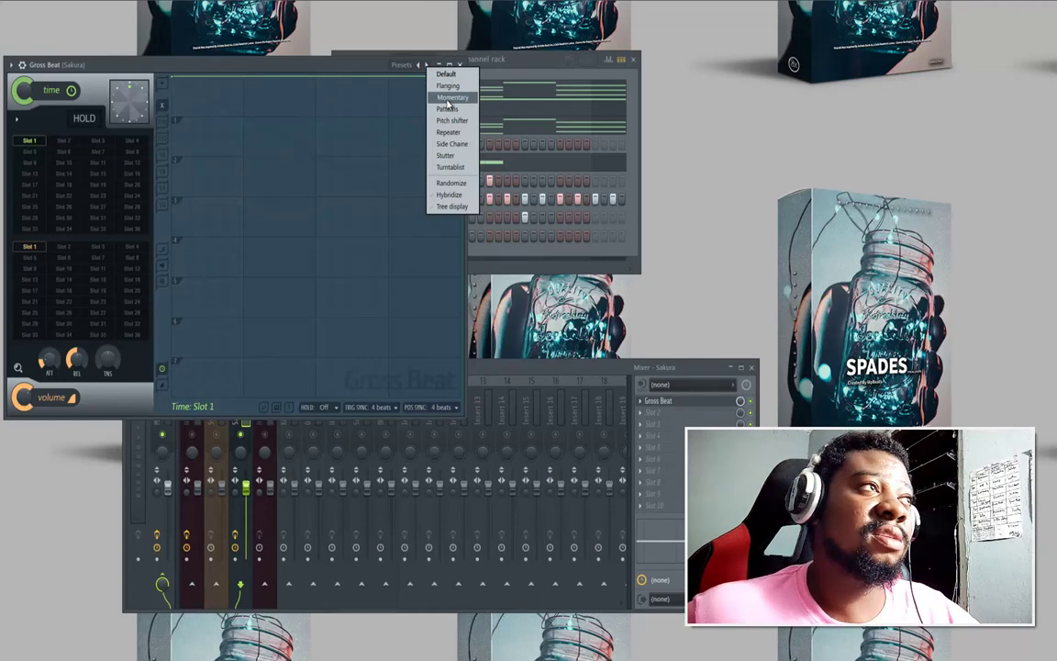
click(447, 99)
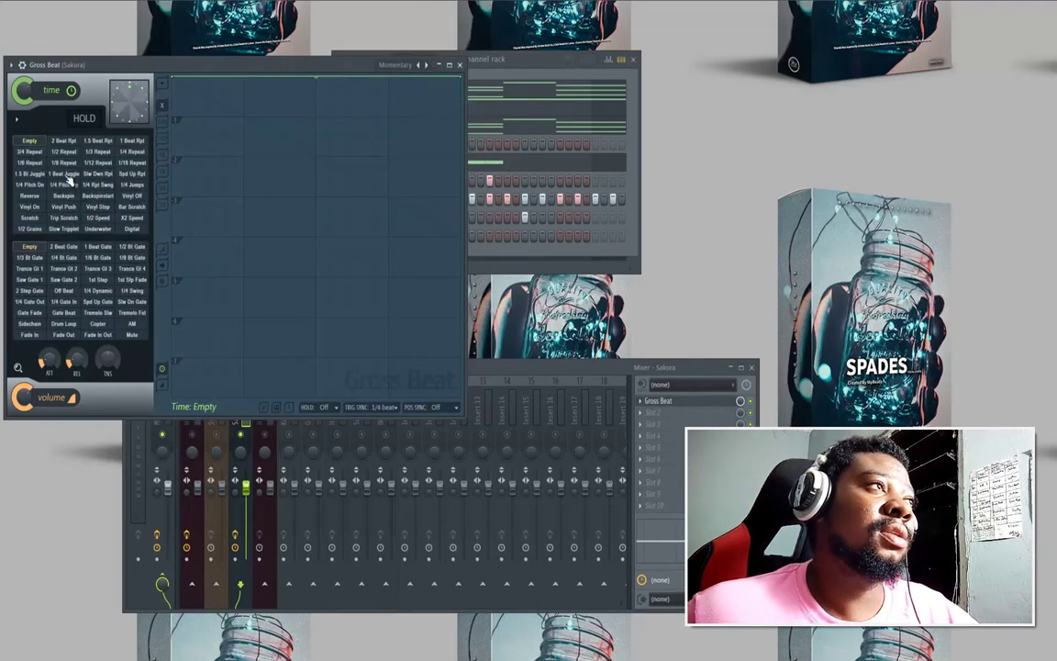
click(97, 218)
key(space)
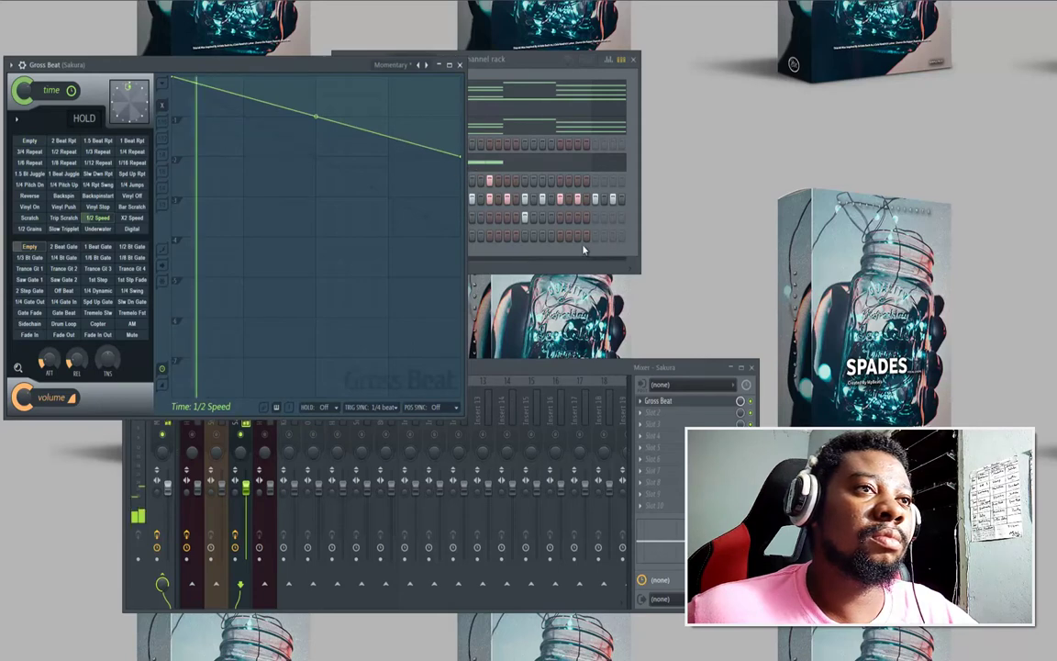
Step: Add a second Gross Beat to Sakura's second effect slot and set its Momentary preset to Reverse
click(645, 415)
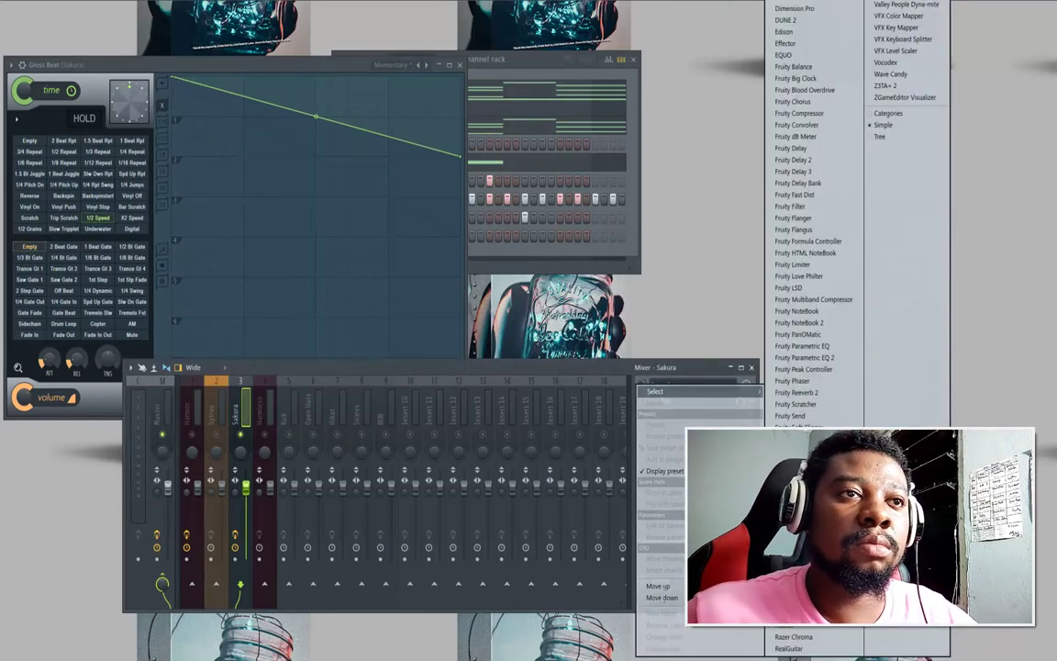
click(794, 532)
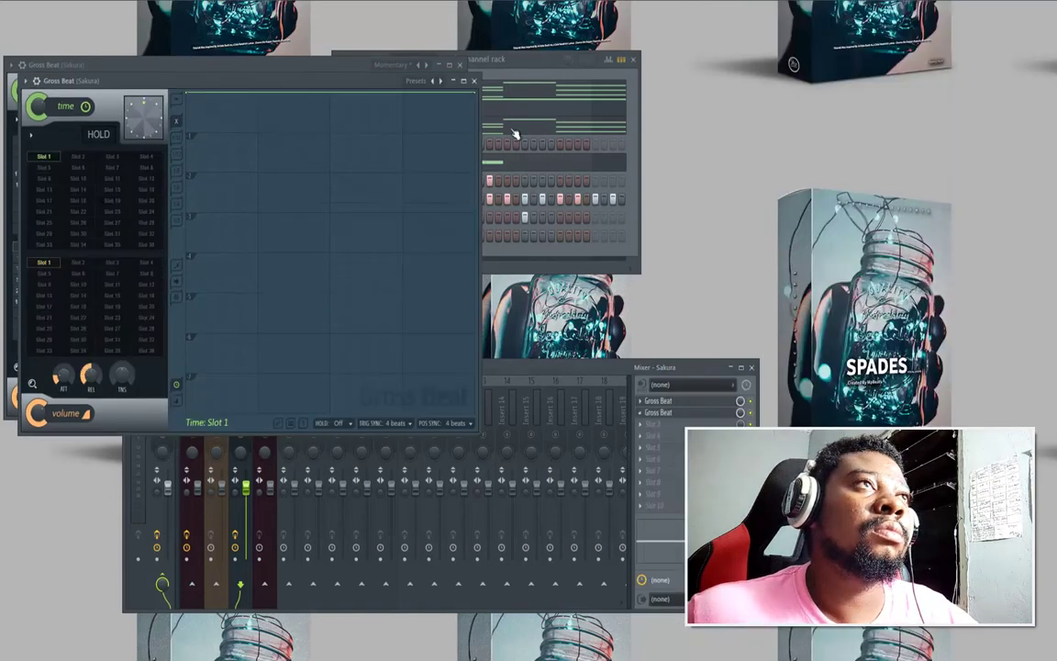
click(450, 84)
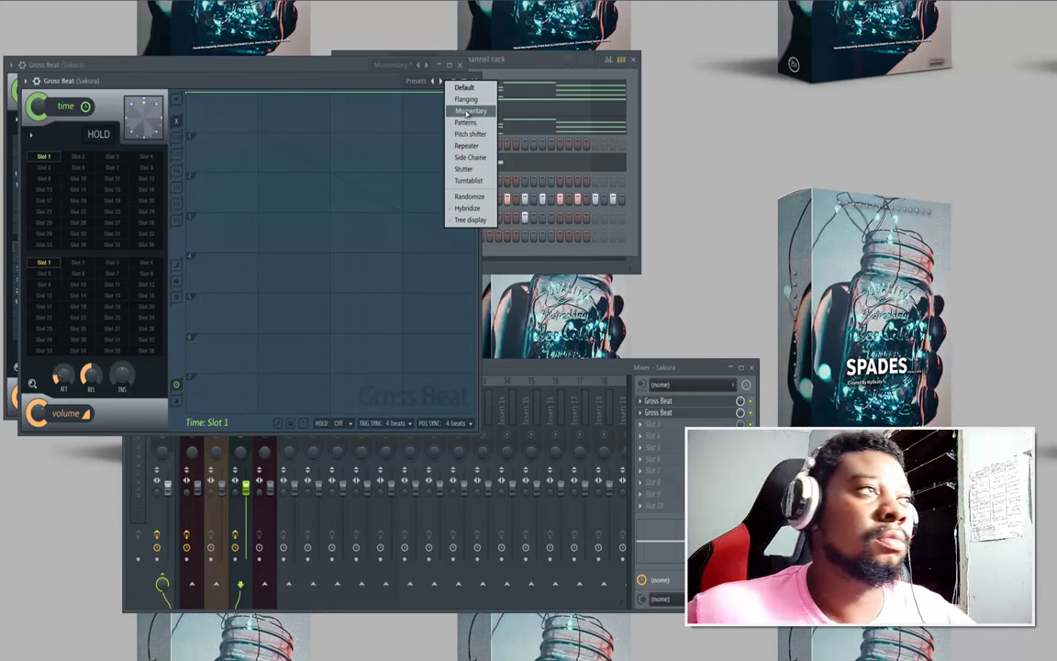
click(470, 111)
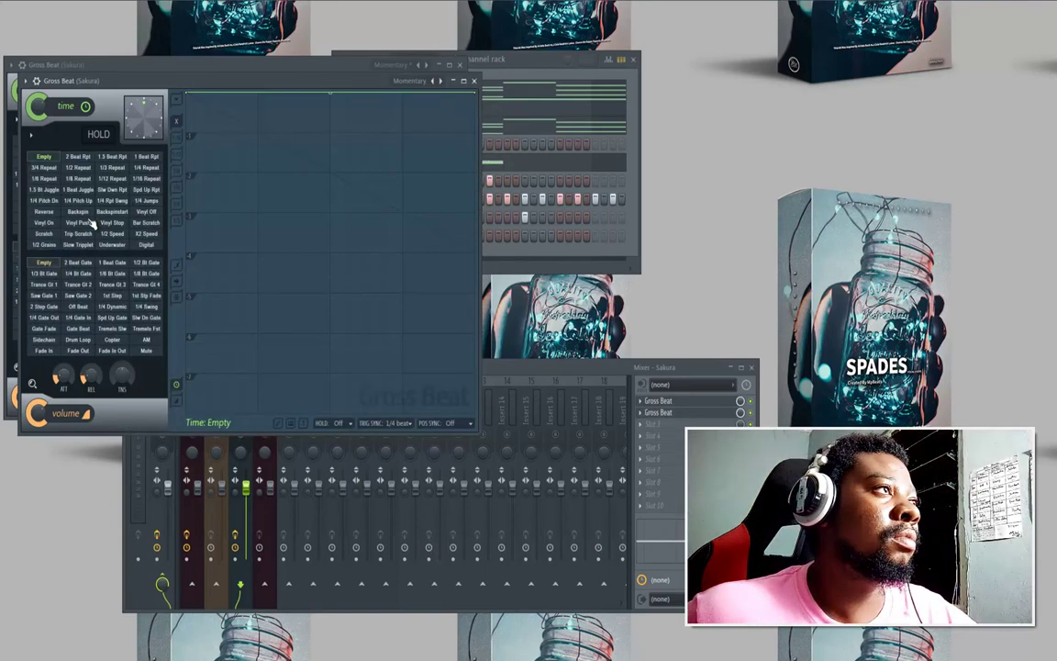
click(53, 212)
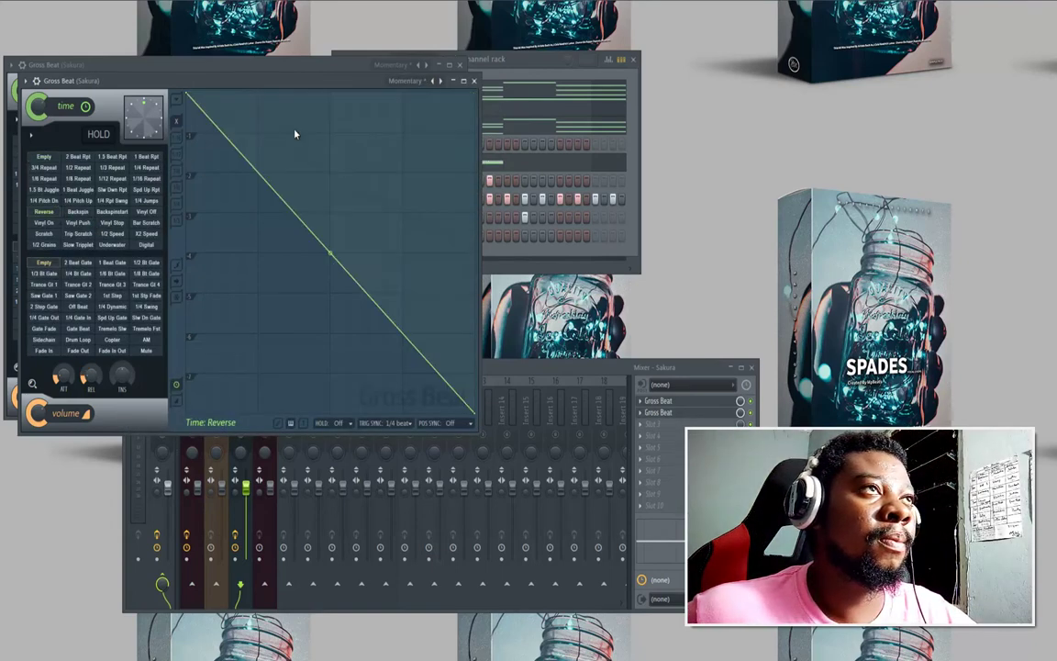
click(467, 81)
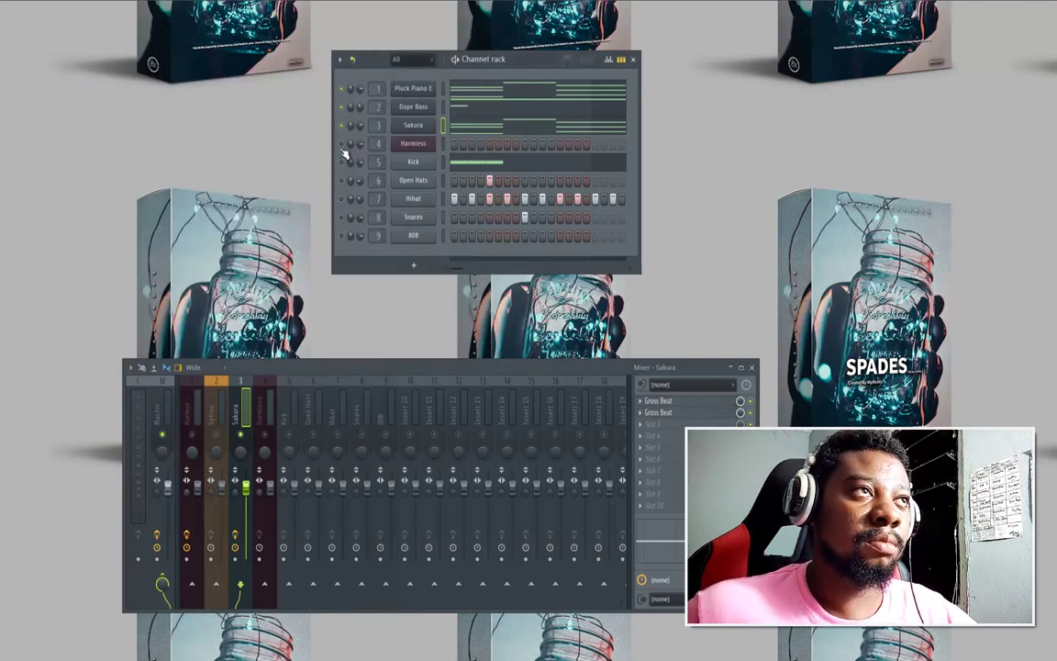
Step: Unsolo the Sakura mixer track and unmute the Hihat, Snares and Kick channels while the pattern plays
key(space)
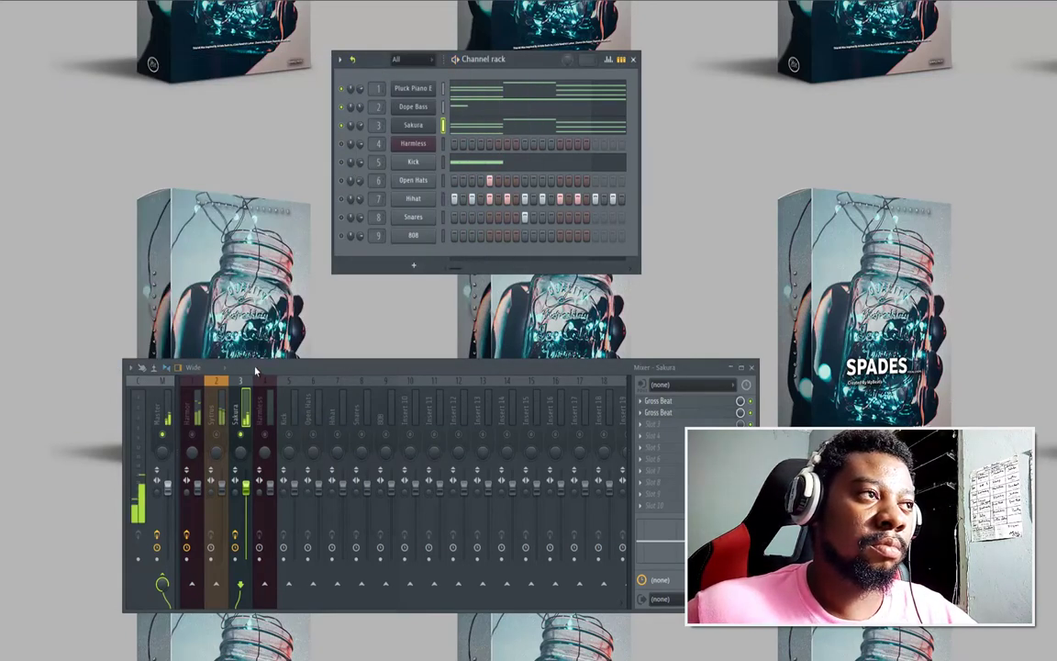
right_click(240, 436)
key(space)
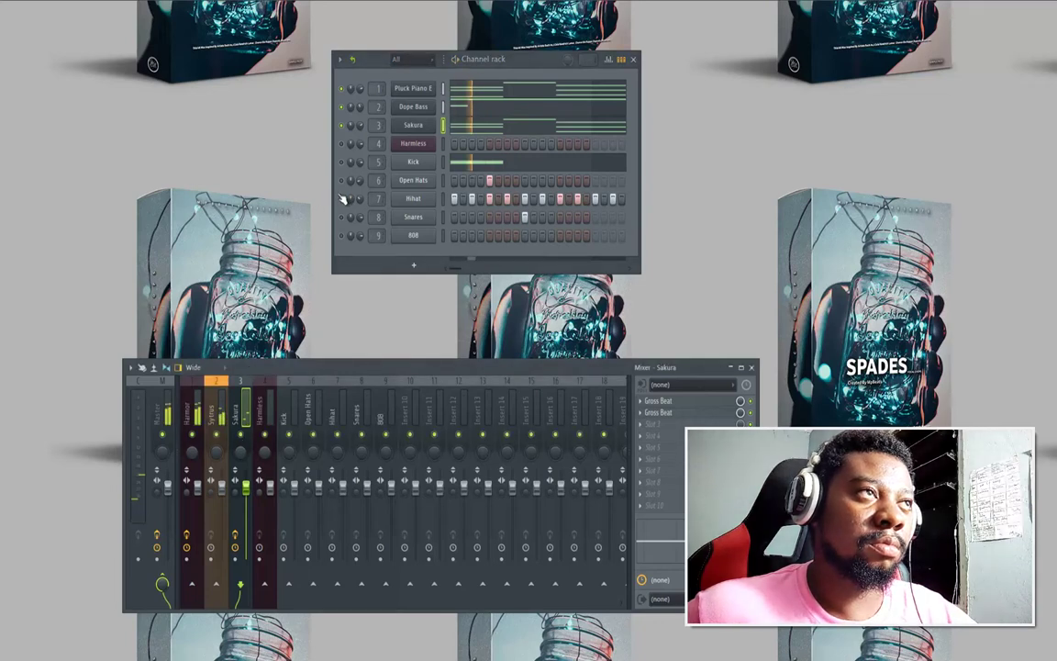
click(343, 199)
click(342, 218)
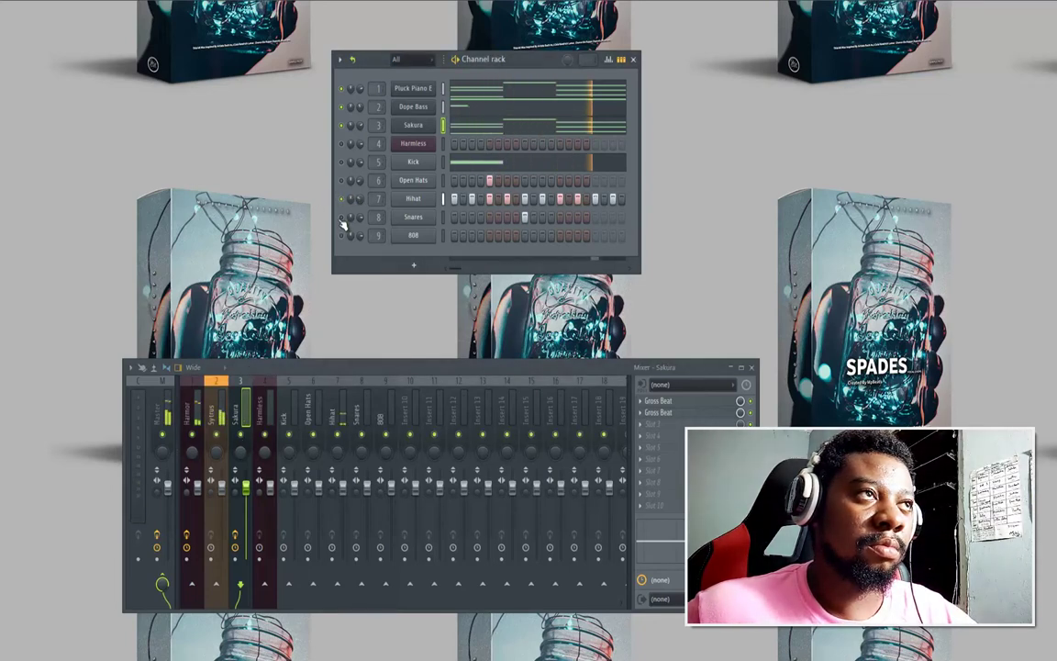
click(343, 164)
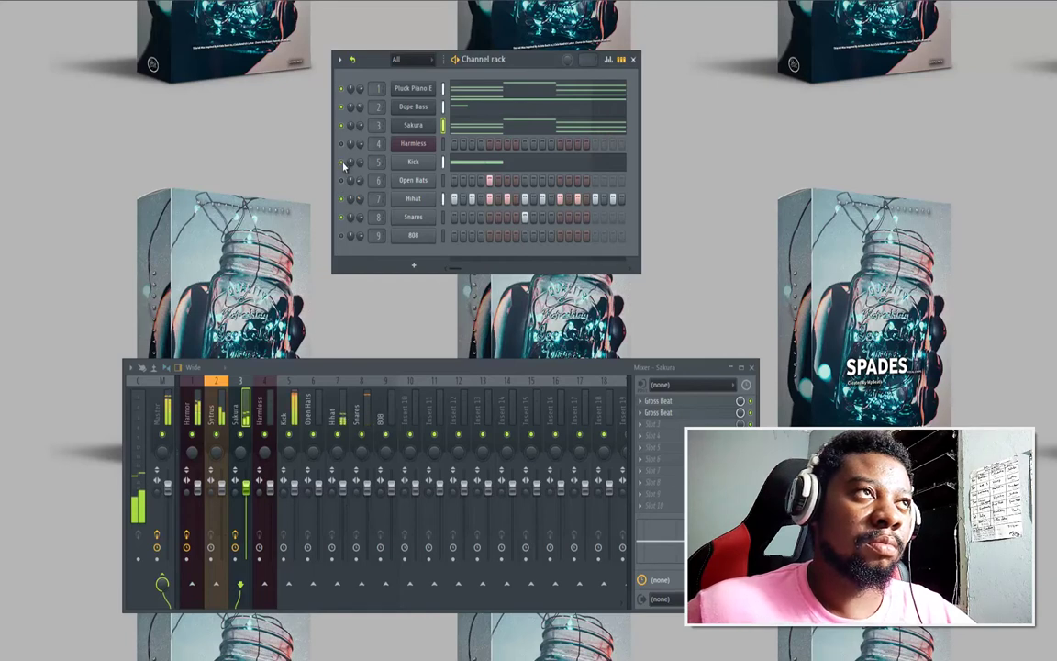
Step: Select all notes in Sakura's piano roll, move them up in pitch, and play the full pattern
right_click(417, 133)
click(432, 126)
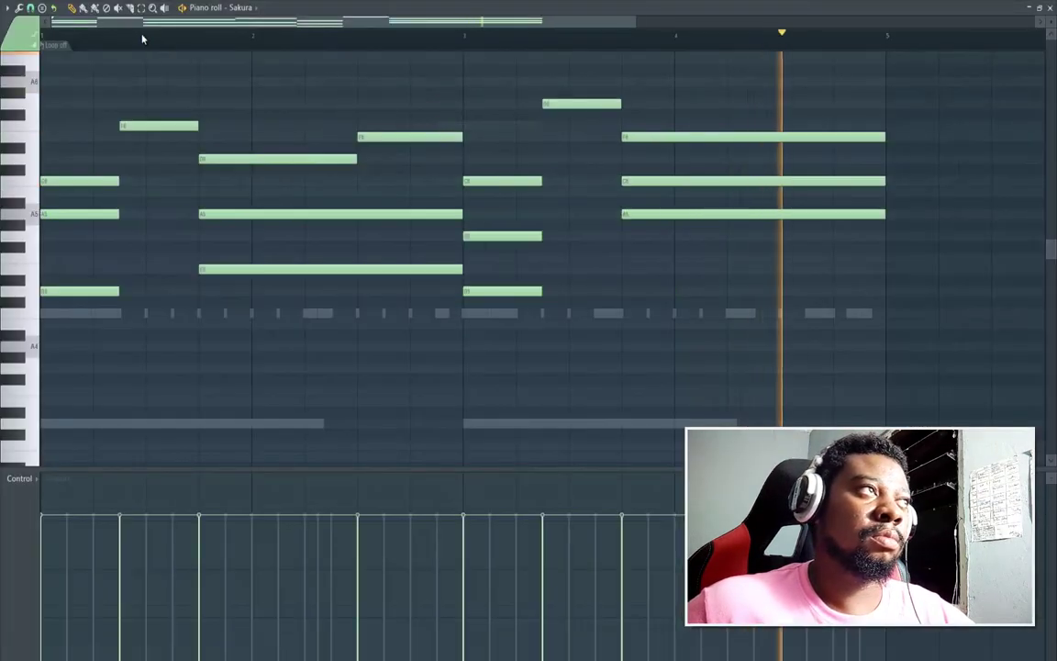
drag(27, 60, 28, 385)
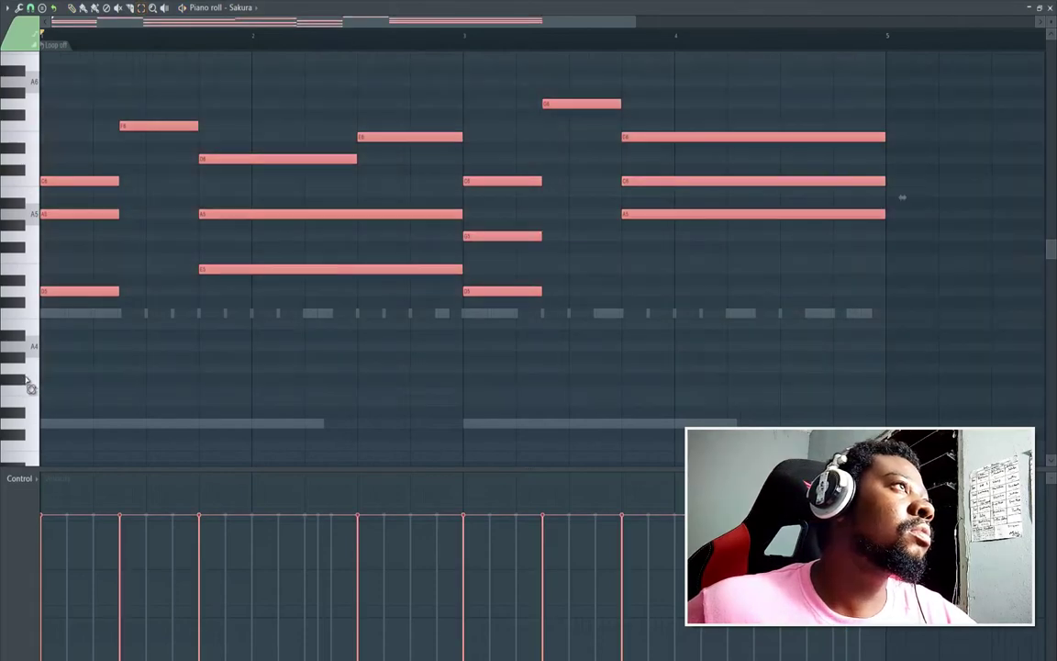
scroll(28, 379, up, 3)
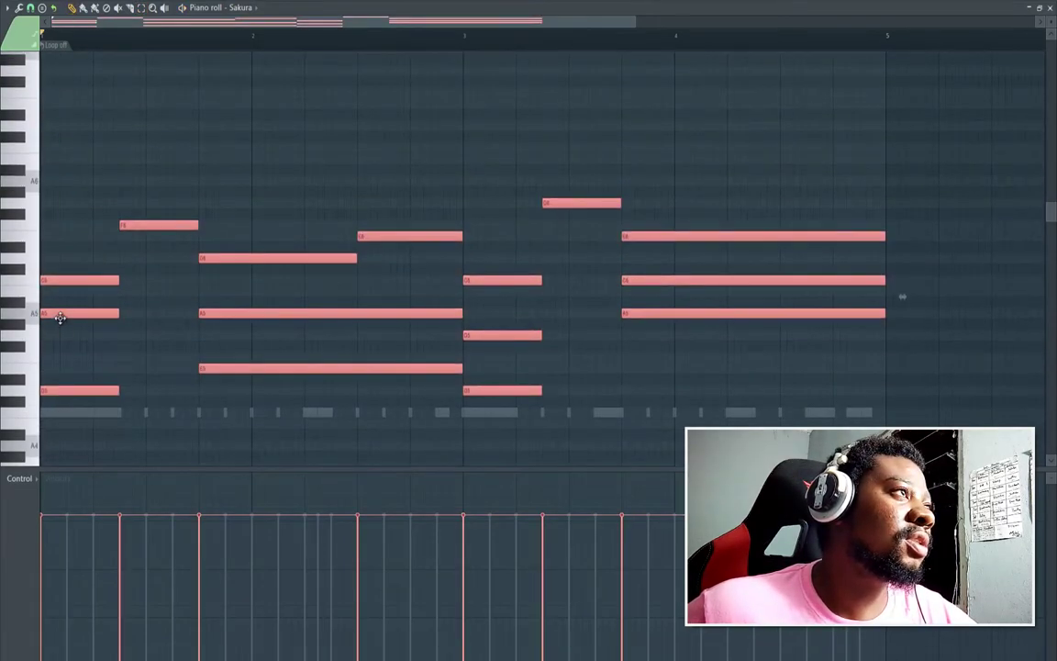
drag(56, 303, 42, 189)
key(space)
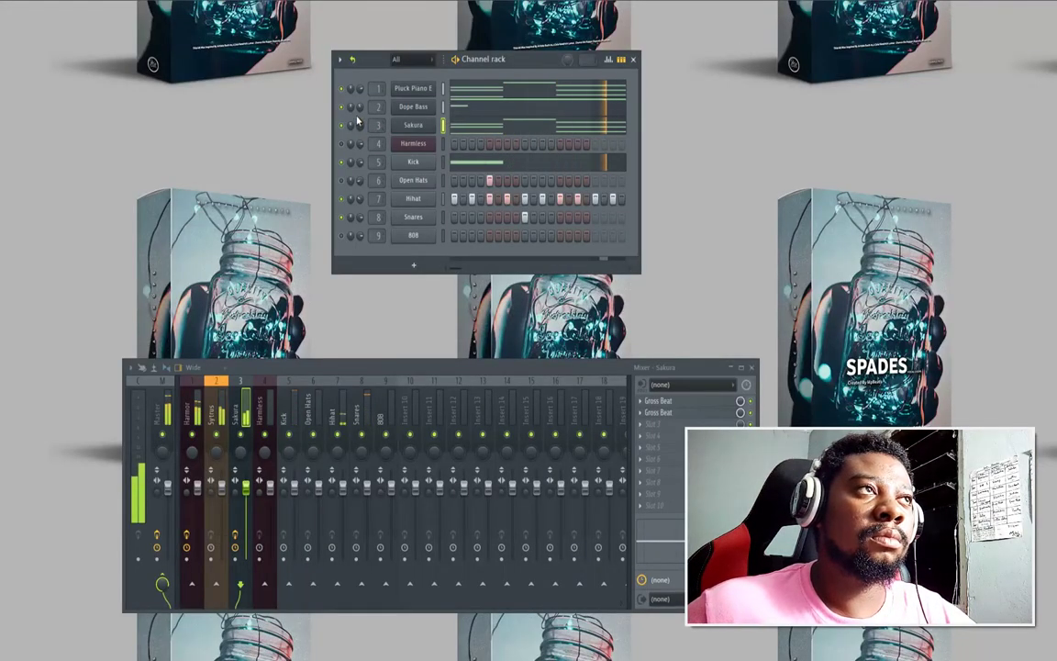
Step: Load the Lead Flute preset in the Harmless channel
click(412, 144)
click(489, 112)
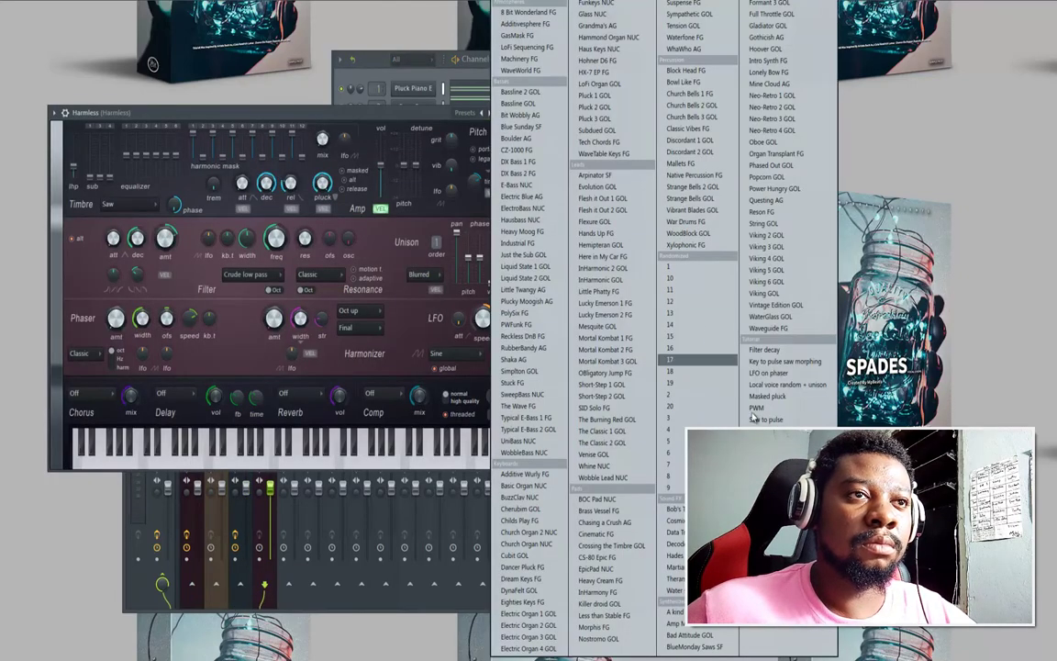
mouse_move(780, 459)
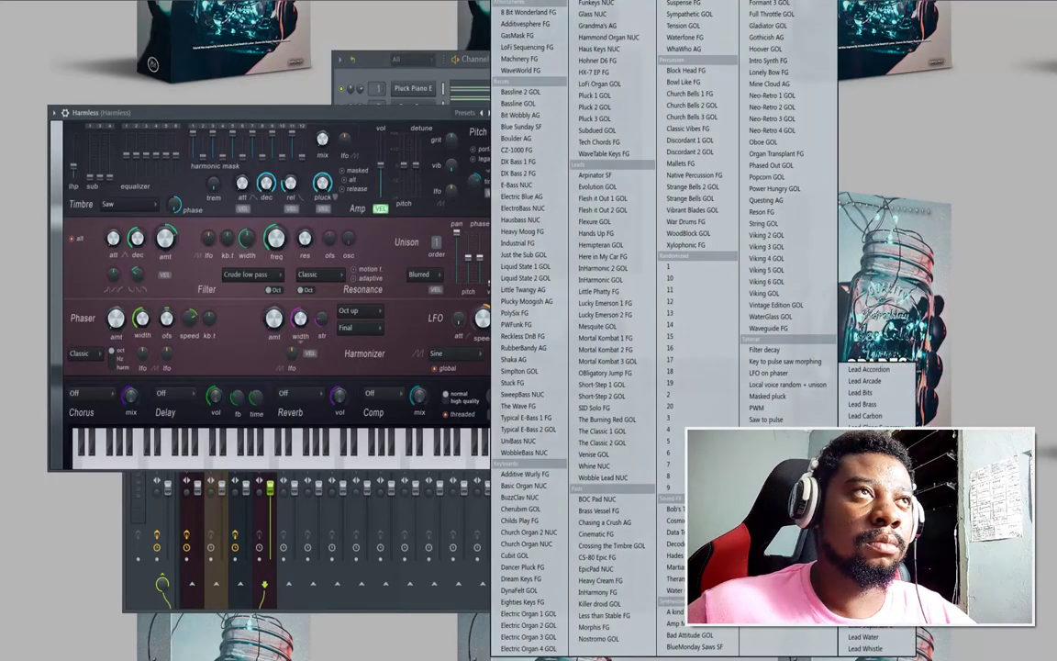
click(879, 447)
click(512, 114)
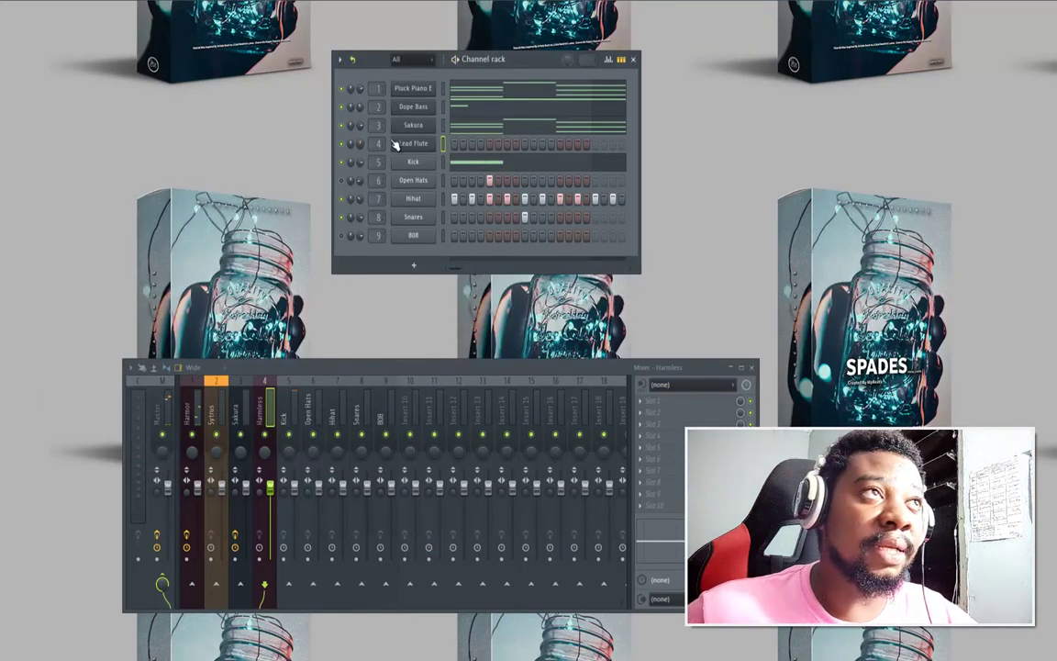
Step: Open the Lead Flute channel's piano roll and place short F6, E6 and A5 notes one after another in the first bar
right_click(405, 143)
click(409, 130)
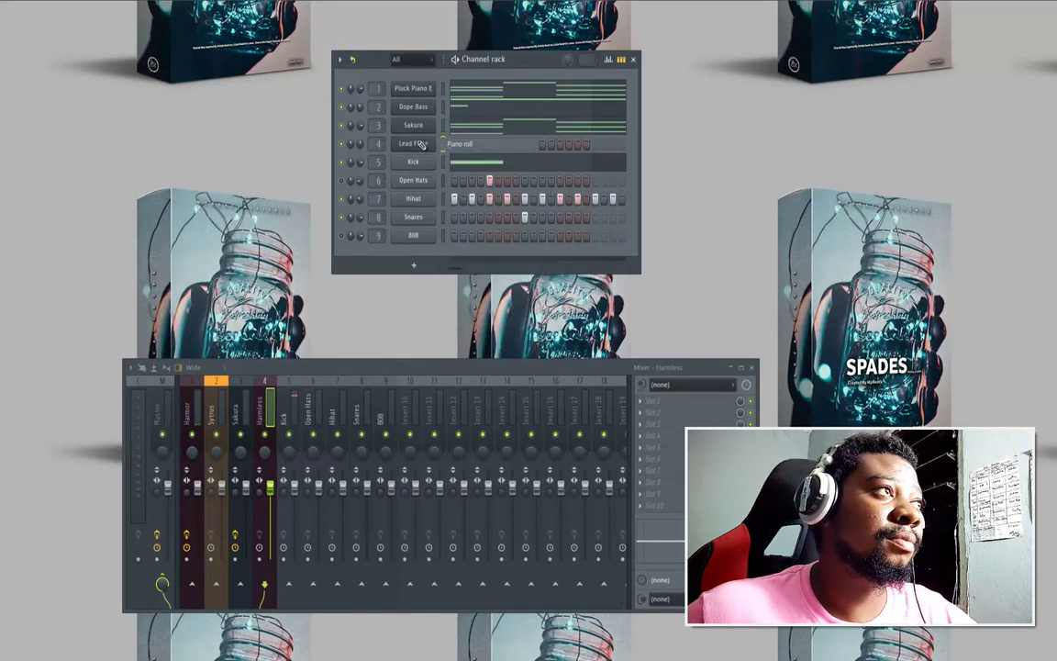
click(20, 182)
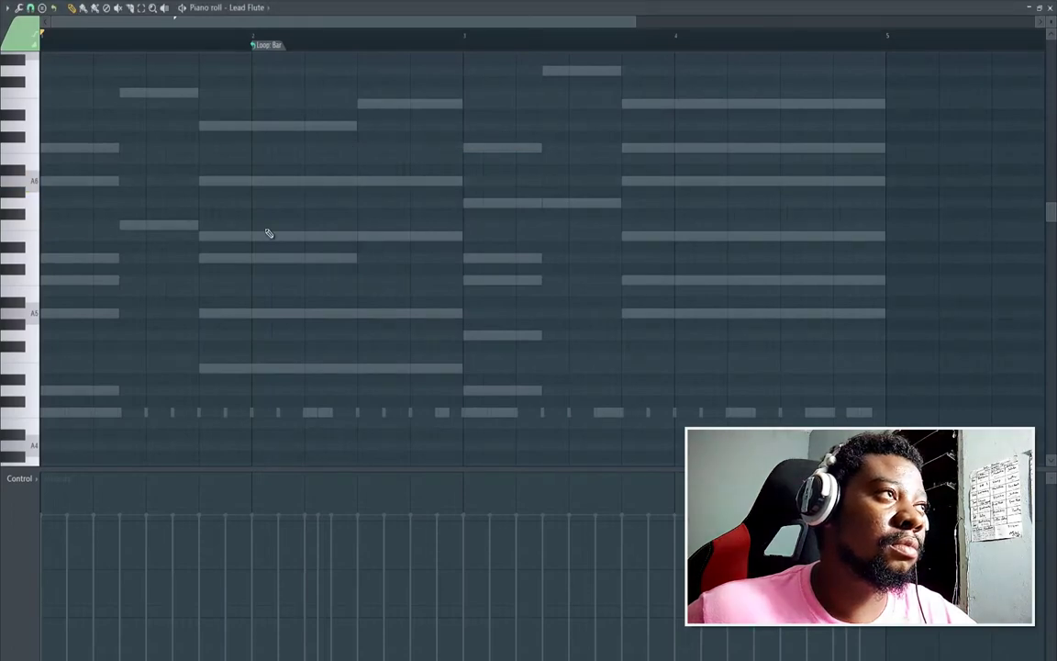
click(122, 224)
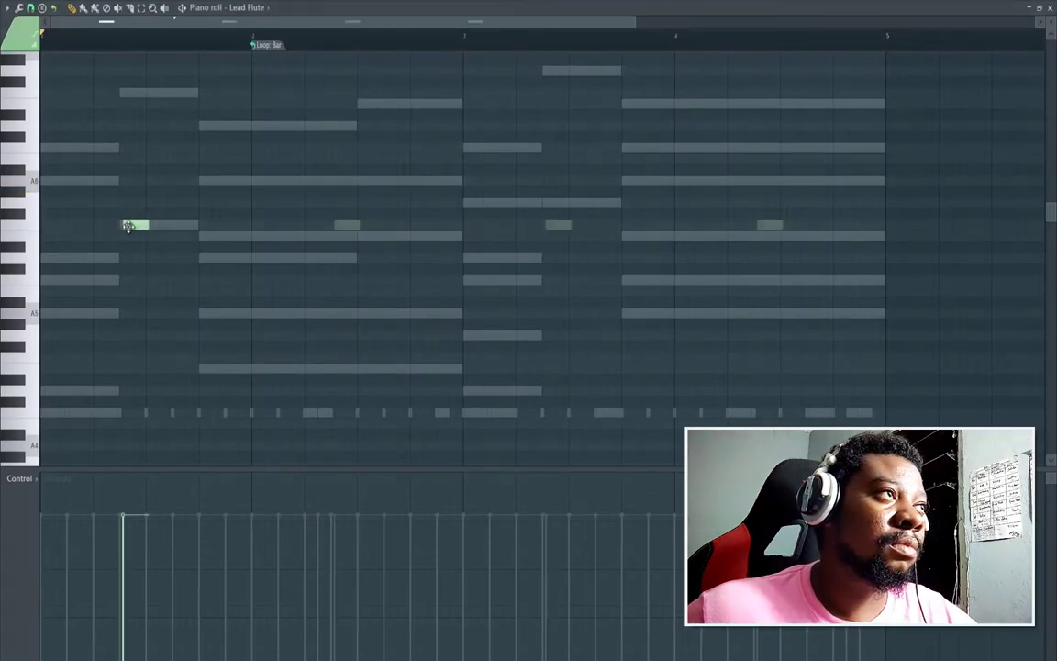
drag(125, 226, 123, 226)
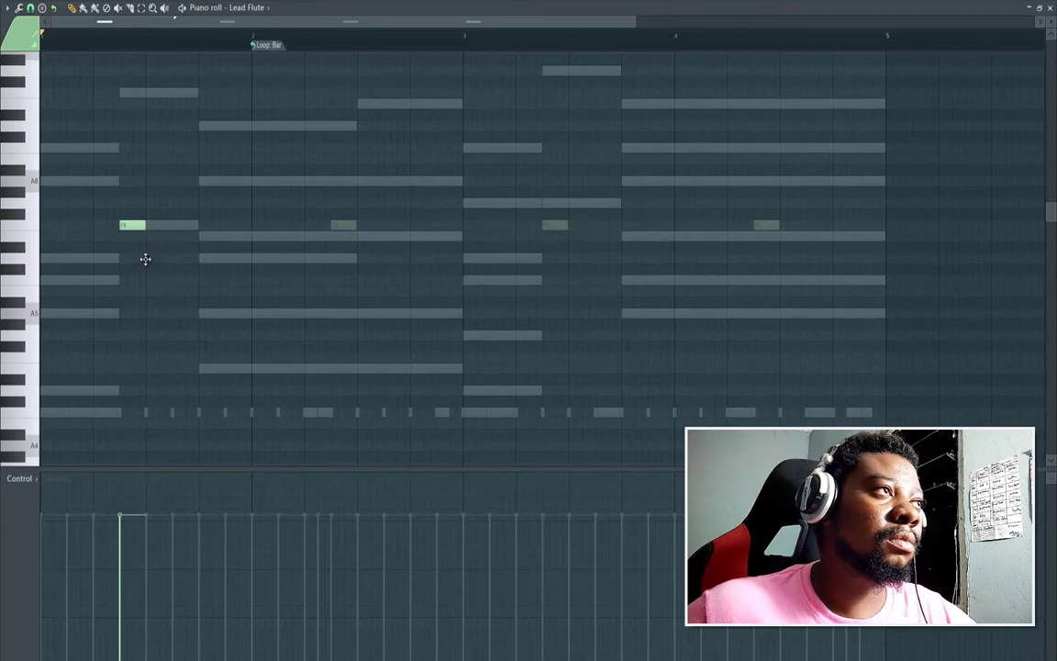
click(148, 260)
key(ctrl+z)
click(147, 237)
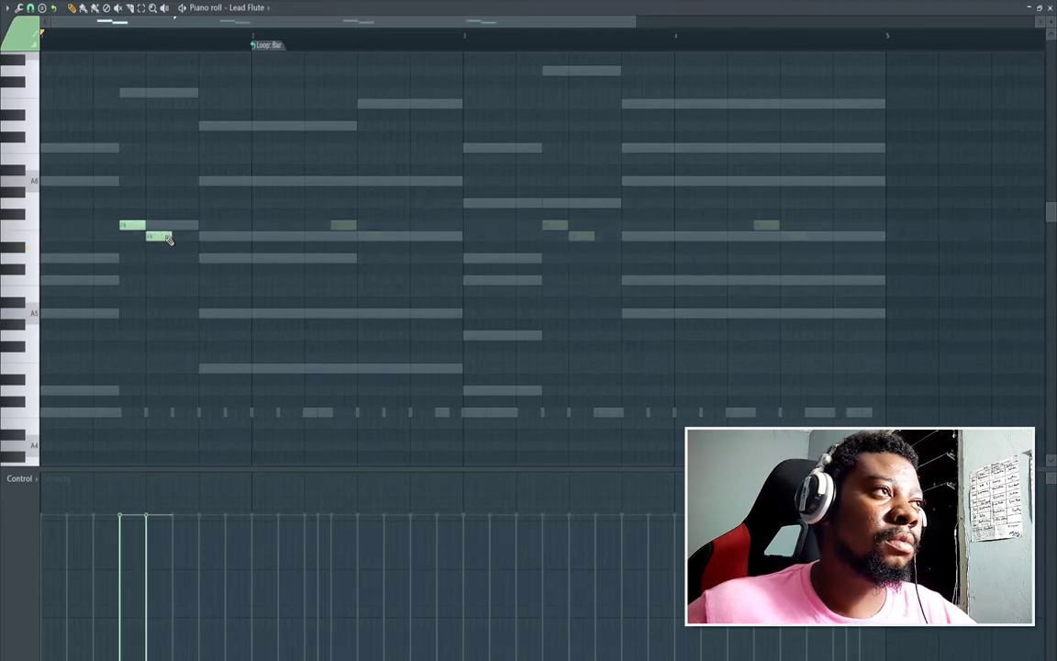
click(174, 314)
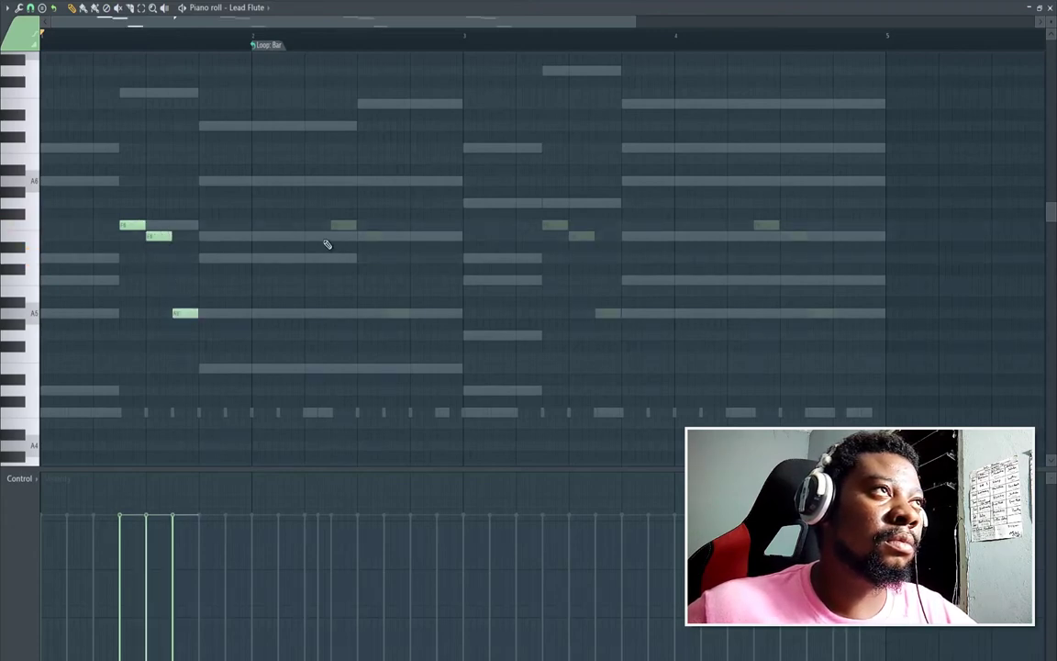
Step: Turn off the one-bar looping of the Lead Flute notes and play the pattern
right_click(269, 49)
click(293, 69)
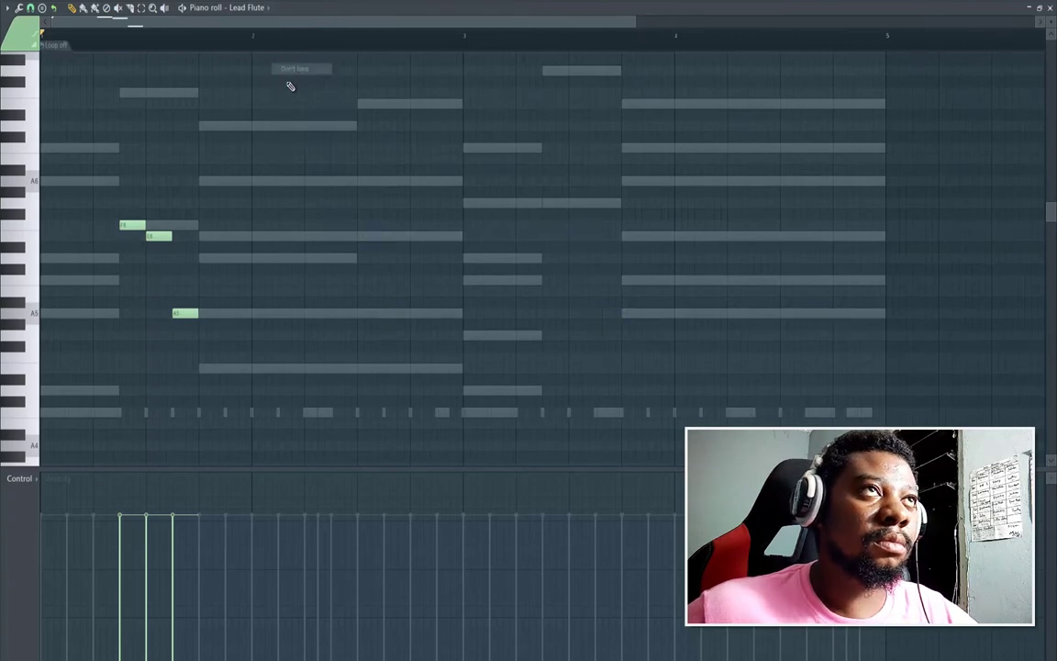
key(space)
key(F6)
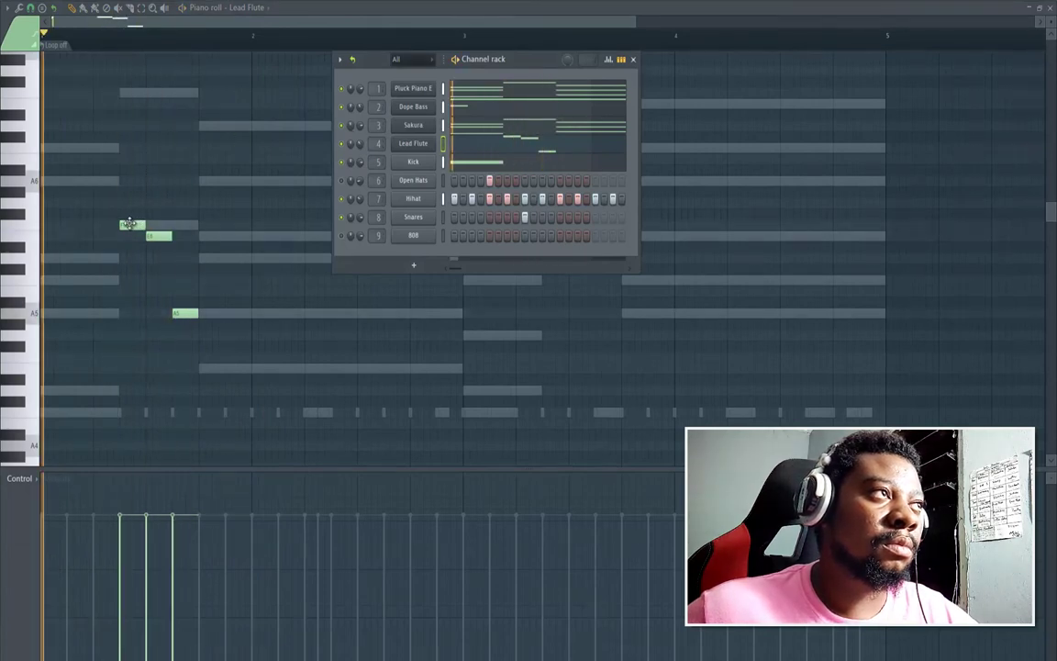
Step: Shift the F6 note earlier and the A5 note later, then add a longer E6 note just after A5's start and play
drag(131, 224, 104, 226)
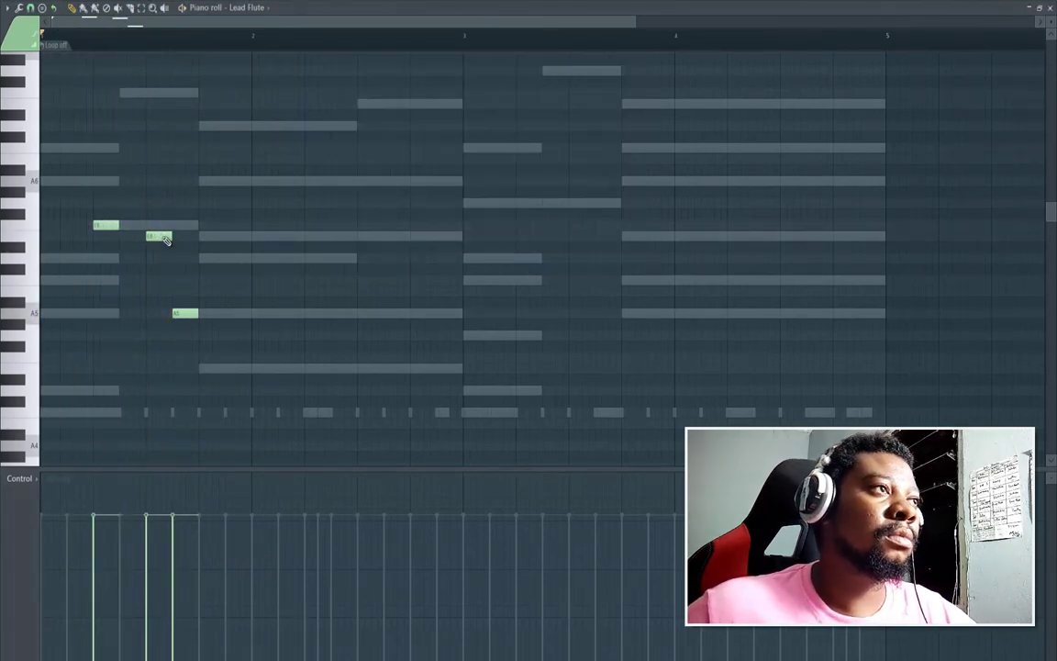
drag(178, 314, 206, 312)
click(231, 258)
right_click(231, 257)
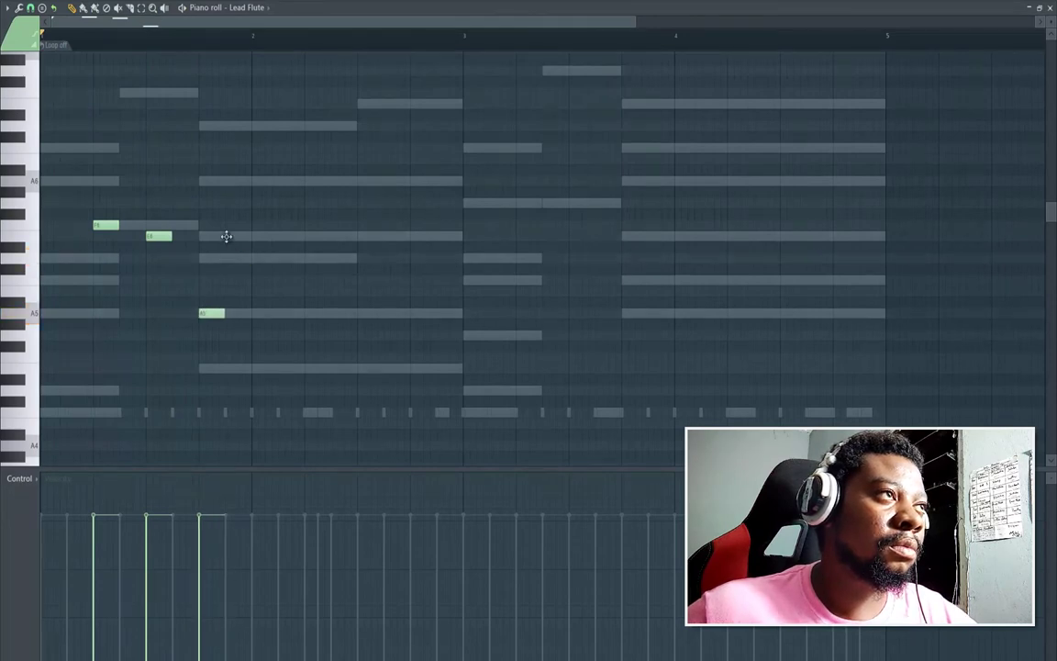
click(232, 237)
drag(230, 237, 299, 250)
key(space)
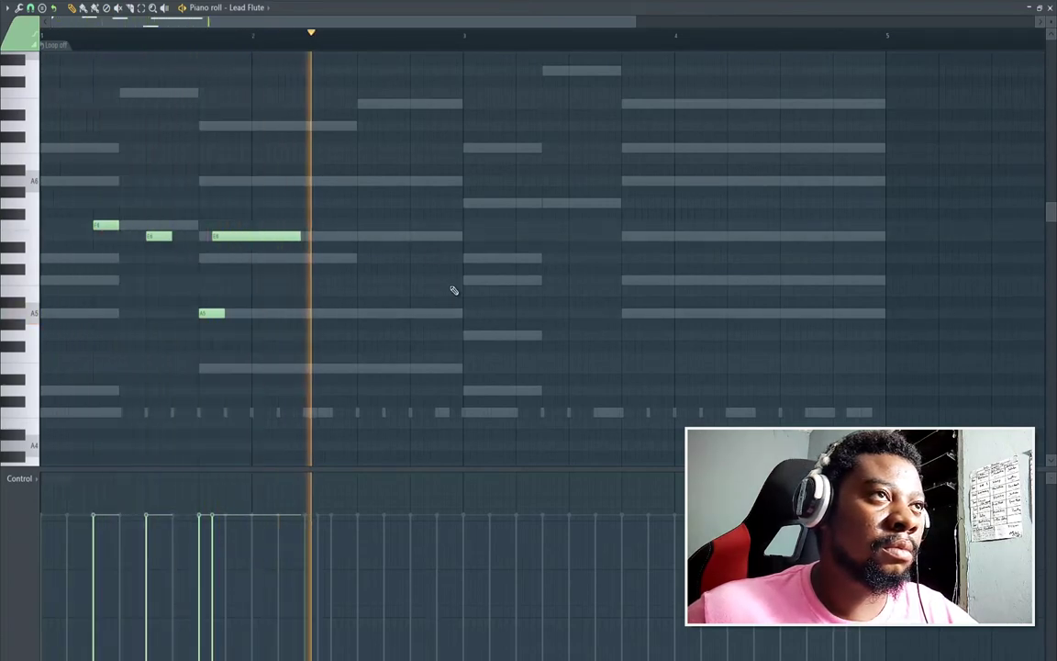
Step: Add a long F6 note in bar 3, followed by an overlapping A6 note
click(516, 235)
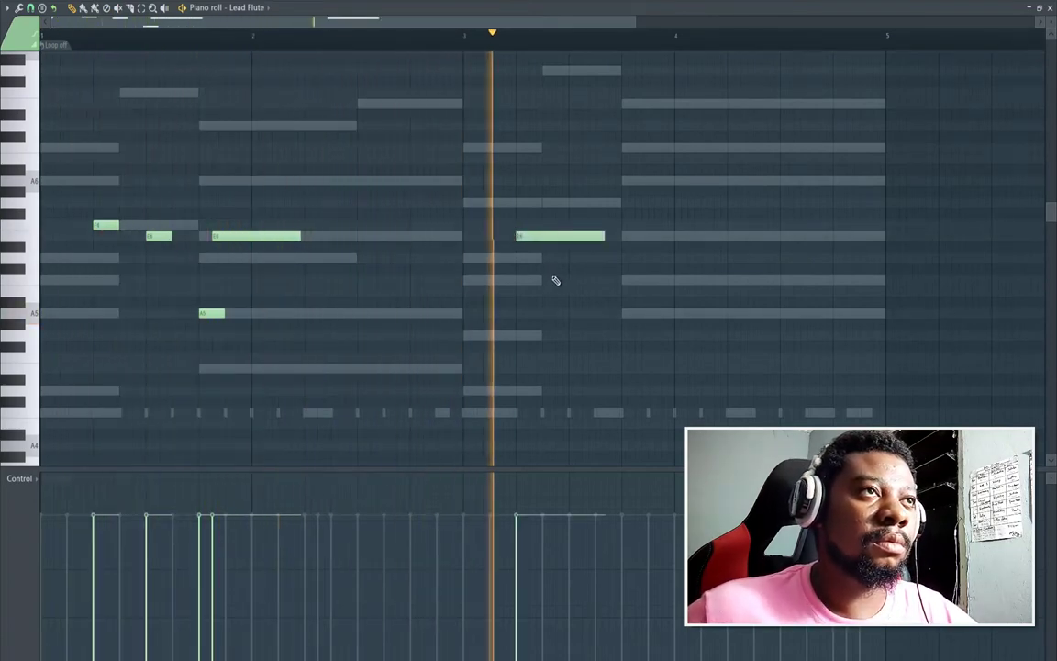
key(space)
mouse_move(537, 236)
mouse_down()
mouse_move(538, 200)
mouse_move(538, 231)
mouse_up()
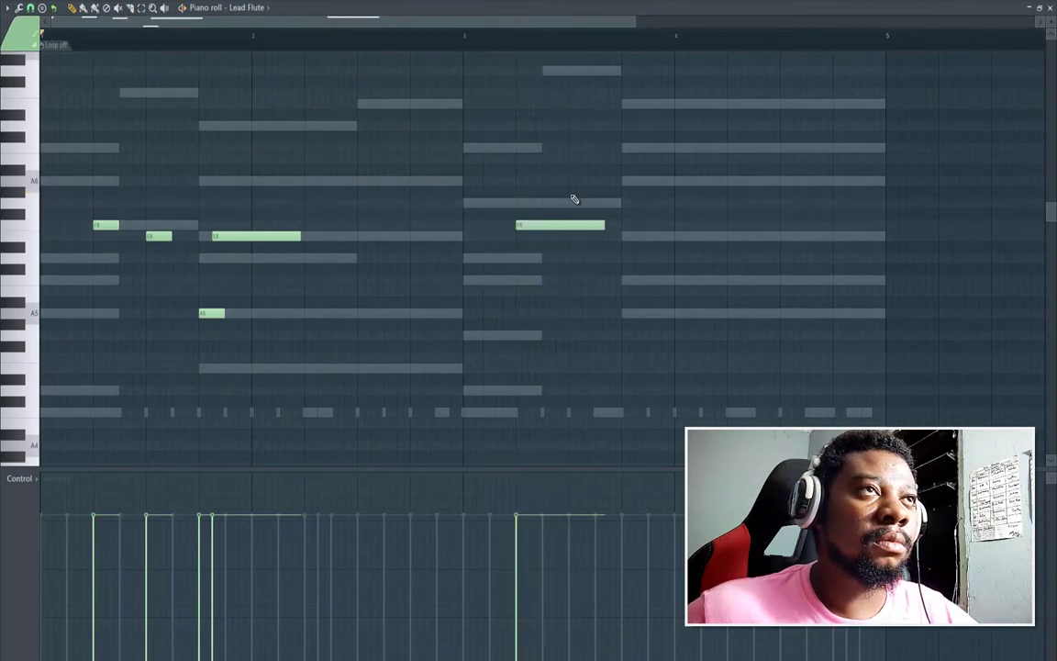
click(569, 148)
drag(577, 149, 578, 190)
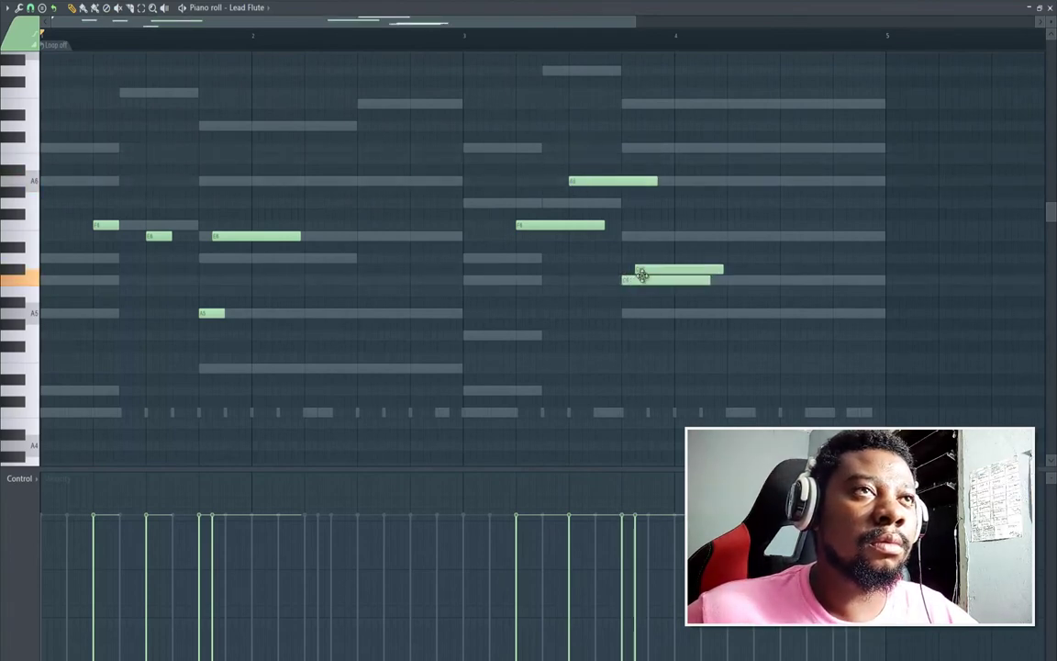
Step: Complete the phrase with C6, E6 and D6 notes running into bar 4, and shorten the C6 and bar 3 F6 notes
drag(657, 267, 663, 236)
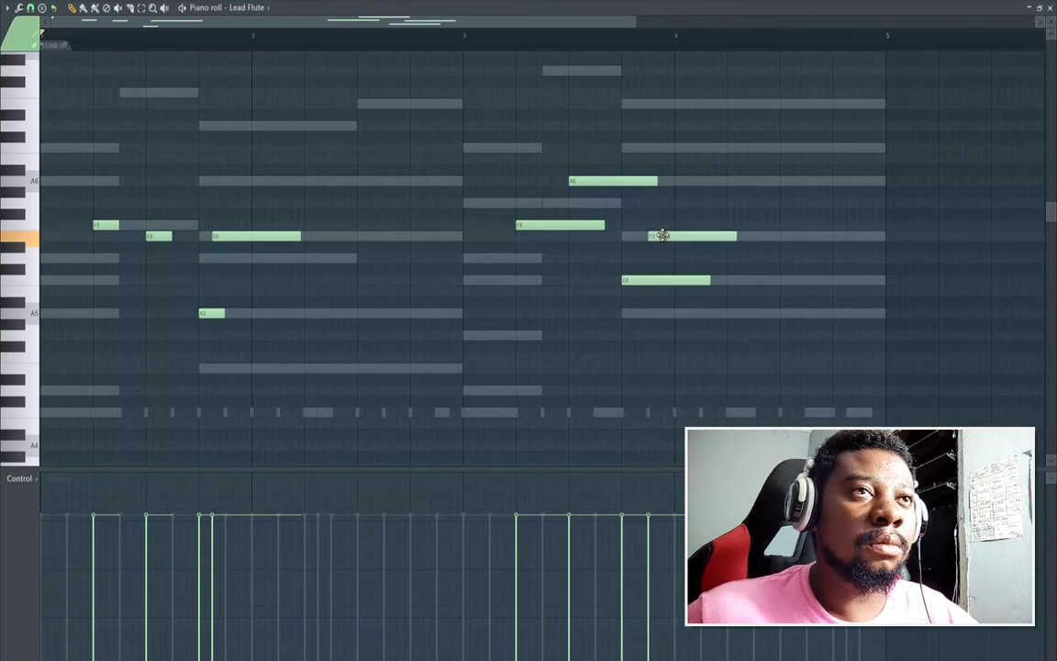
drag(723, 313, 671, 294)
key(space)
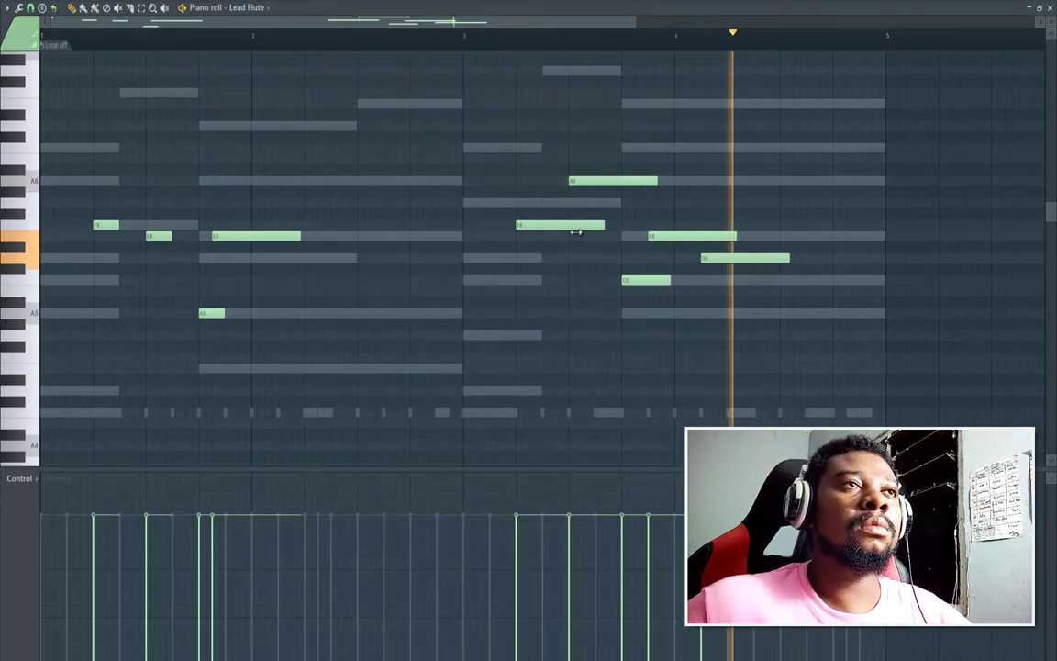
drag(577, 231, 566, 229)
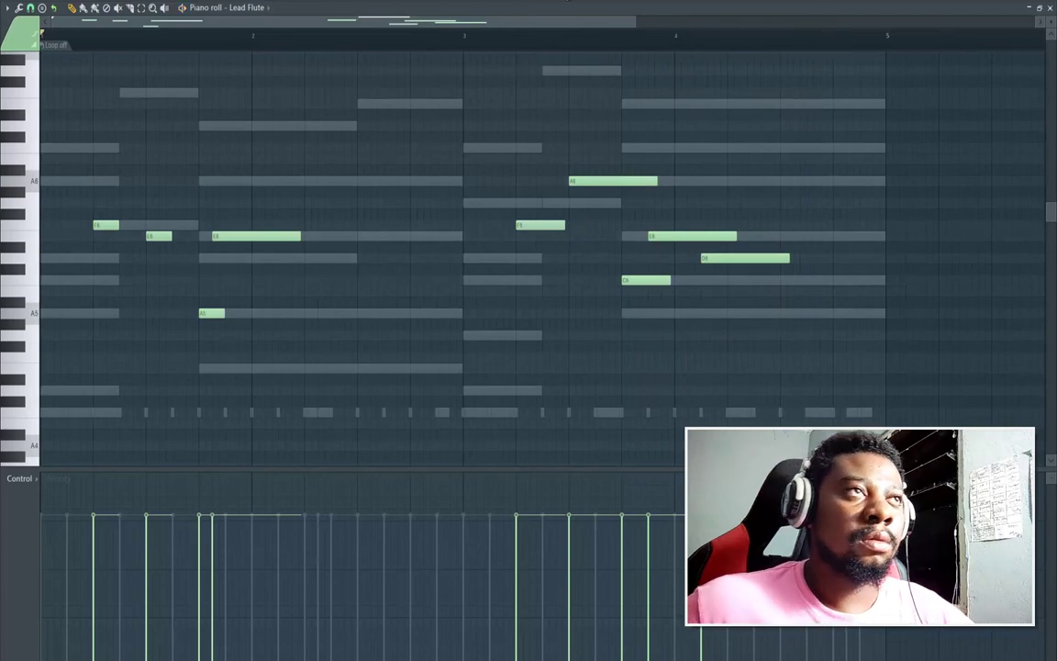
Step: Switch the Harmless channel to the Lead Future preset and play the melody with it
key(F6)
click(430, 146)
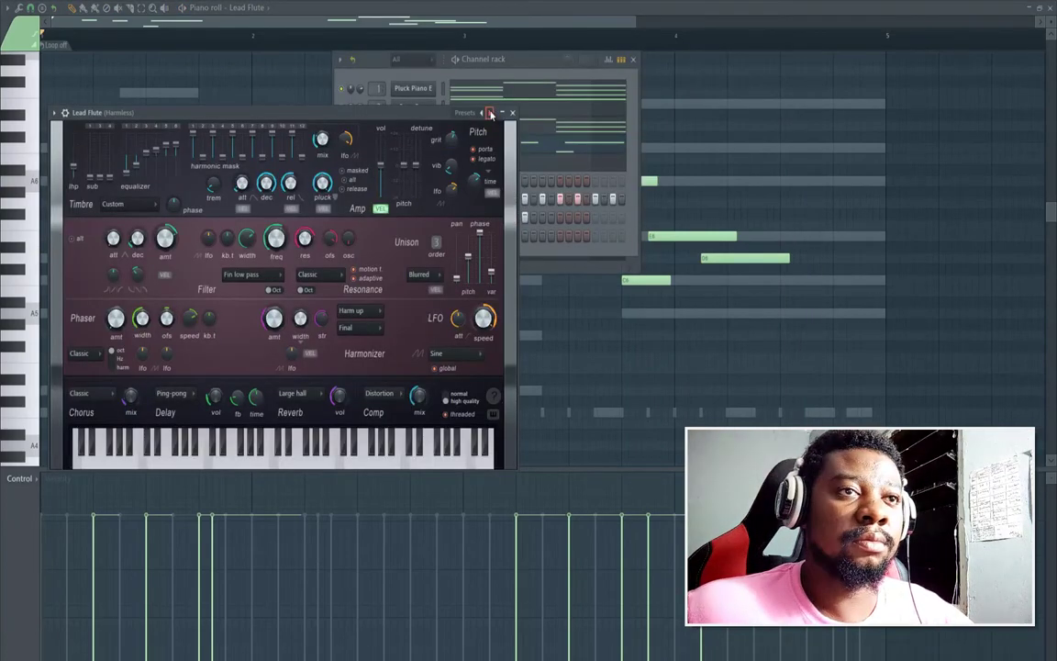
click(491, 114)
mouse_move(780, 534)
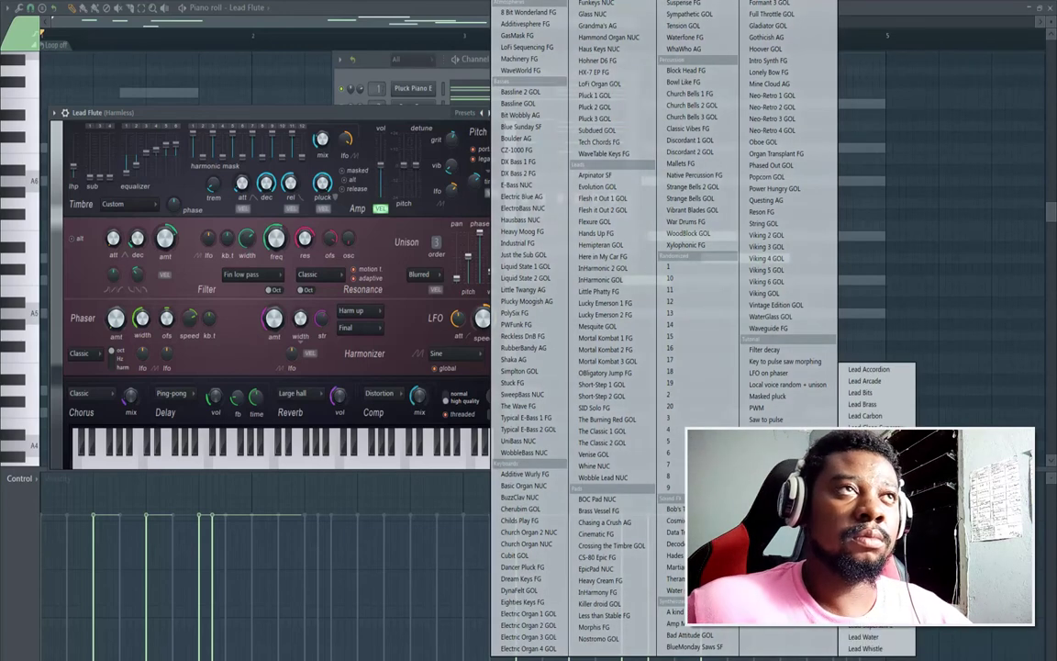
click(866, 514)
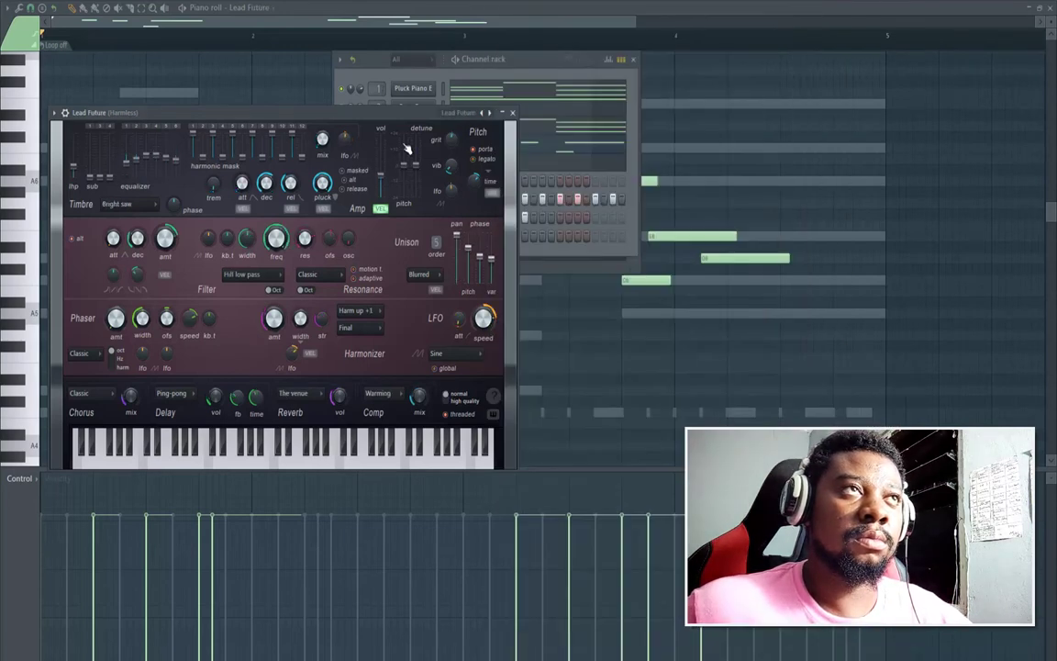
click(537, 69)
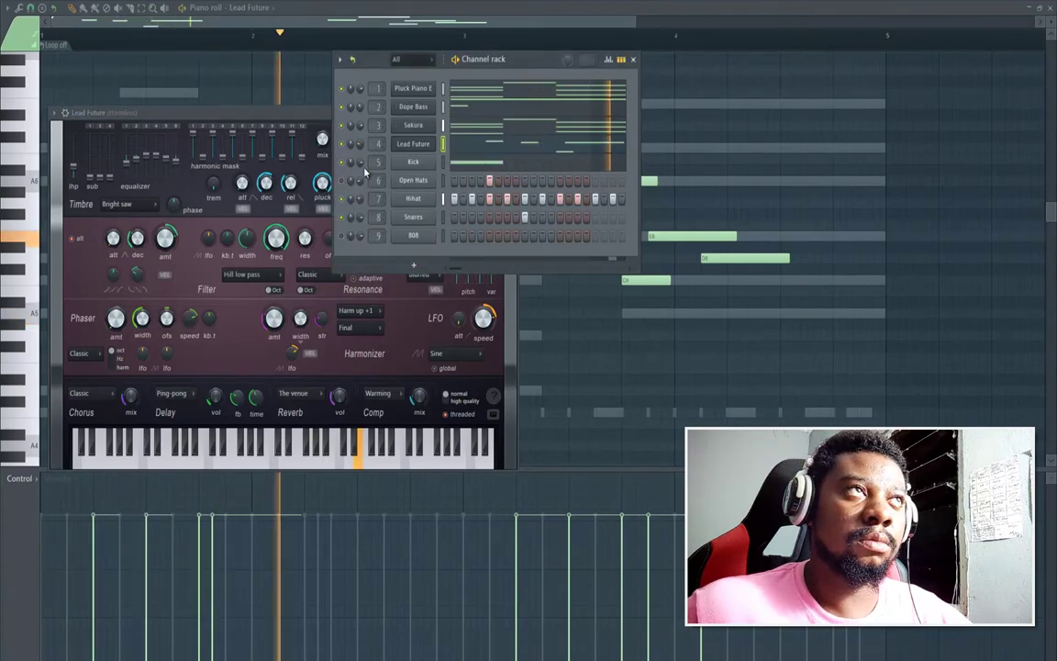
click(361, 24)
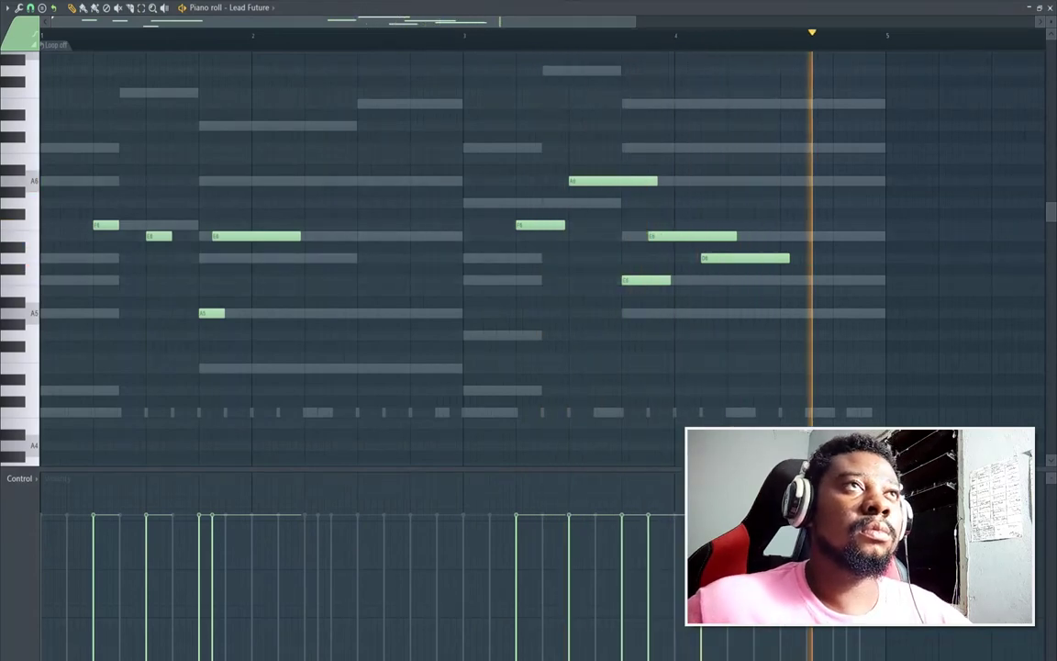
Step: Switch the Harmless channel to the Lead Gold preset, solo the channel and play the melody
key(F9)
key(F6)
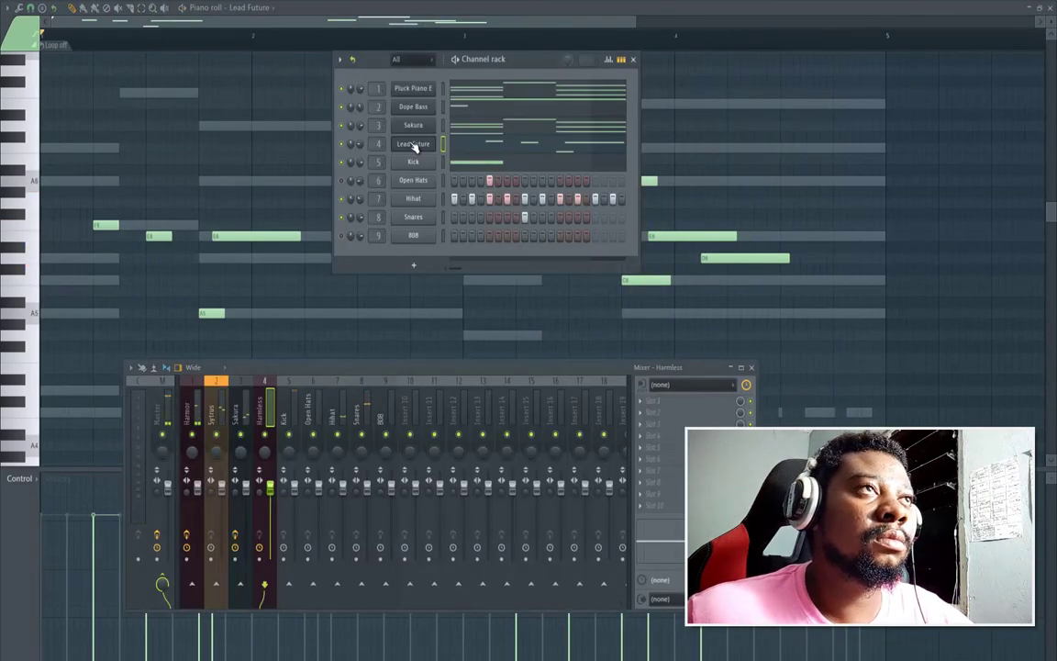
click(414, 144)
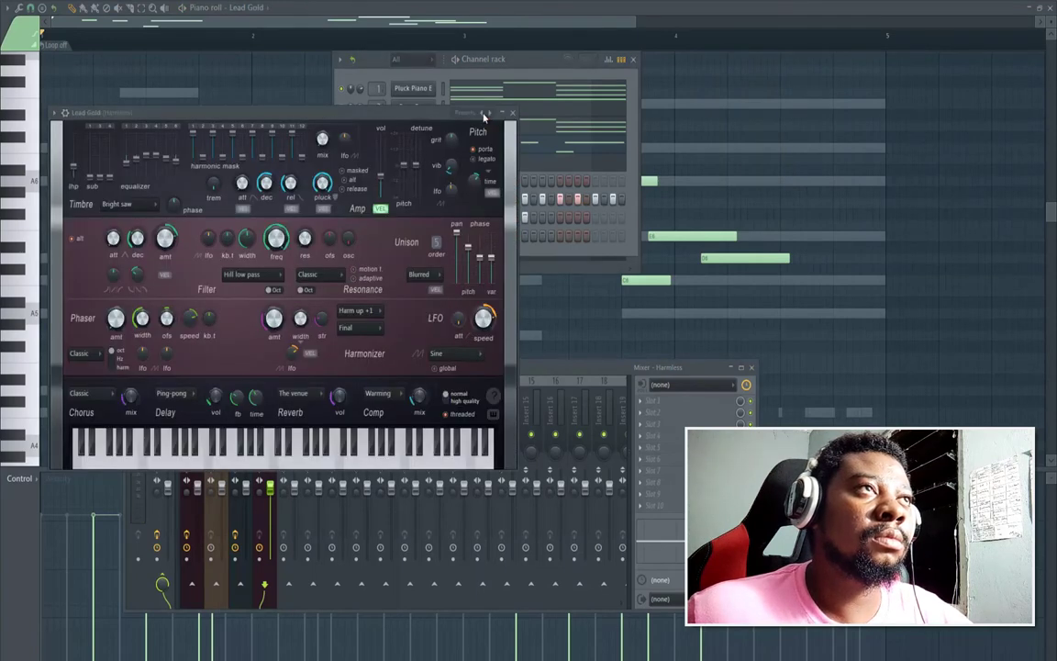
click(434, 104)
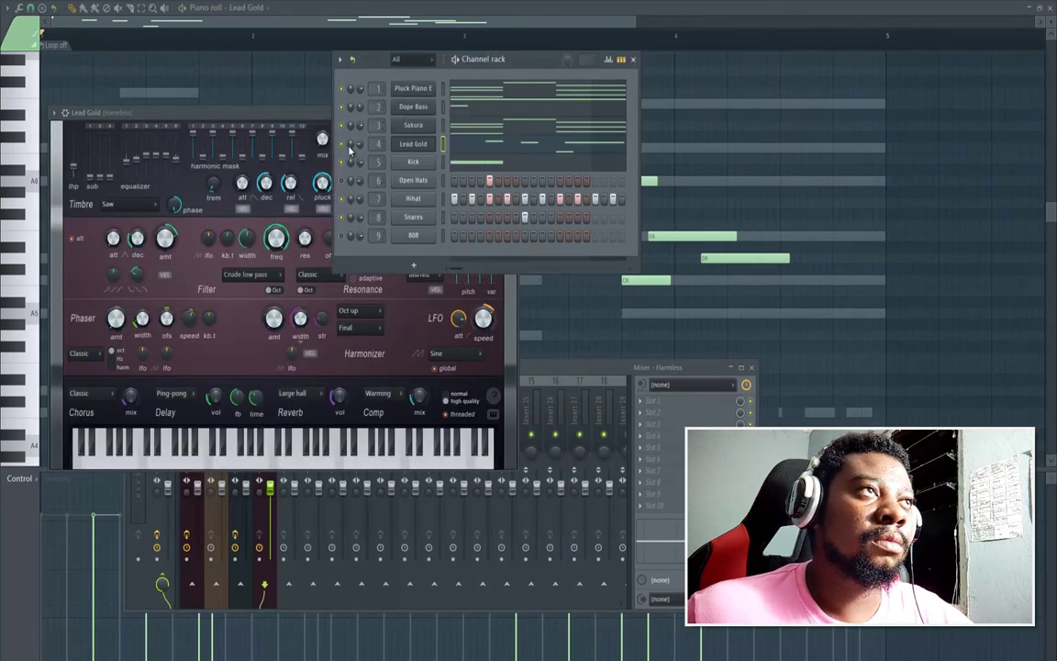
key(space)
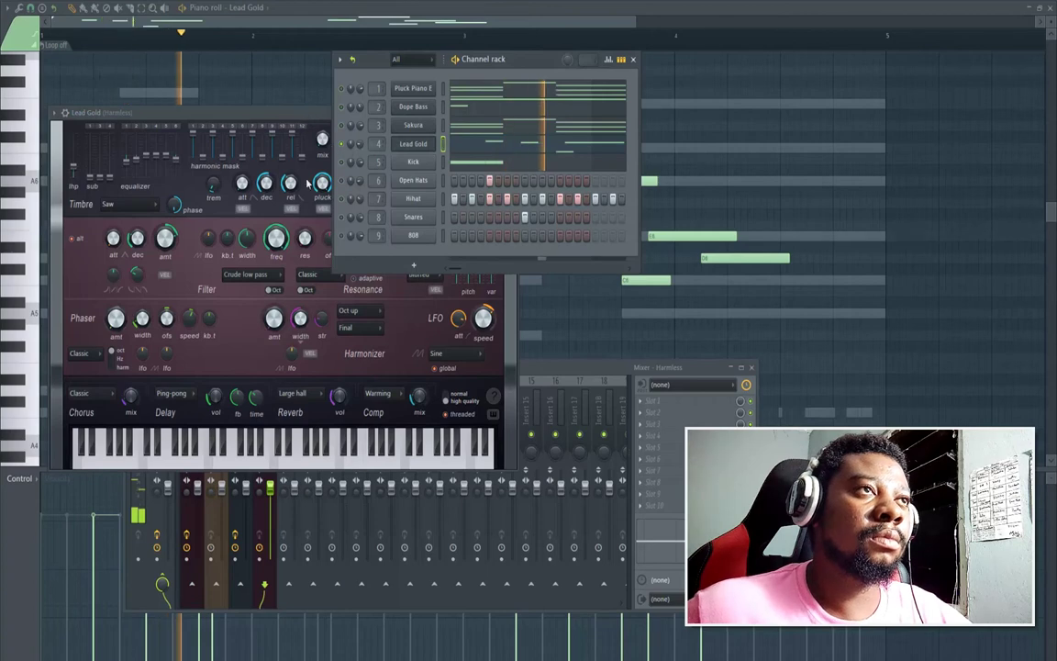
Step: Switch Harmless to the Lead Mono 1 preset and move the long E6 note to the start of bar 2 during playback
drag(301, 113, 306, 201)
click(496, 202)
key(space)
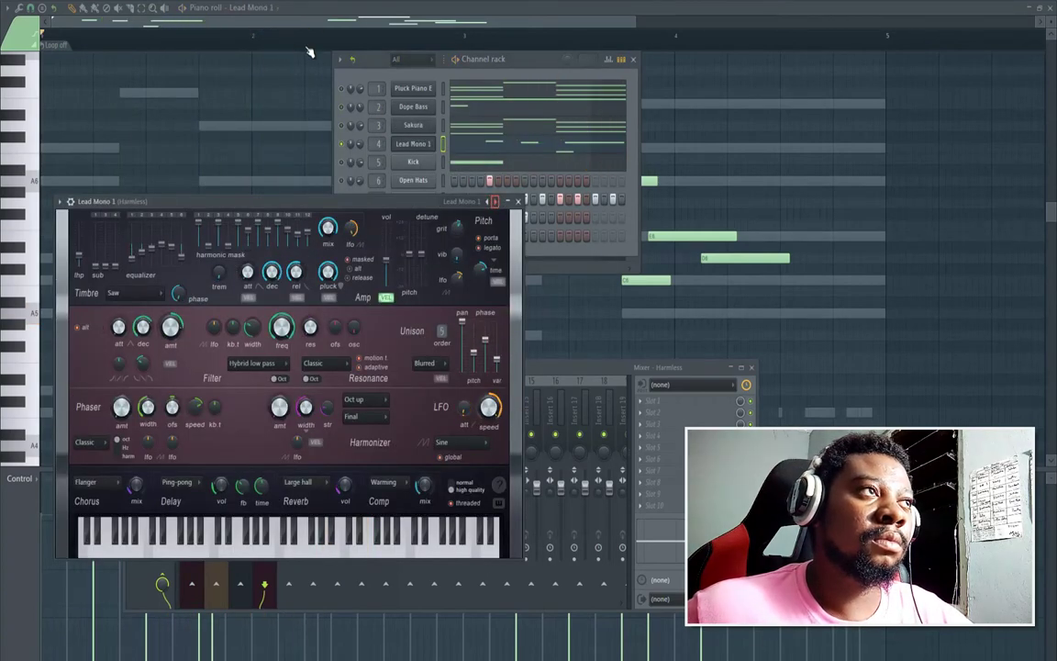
key(space)
click(291, 13)
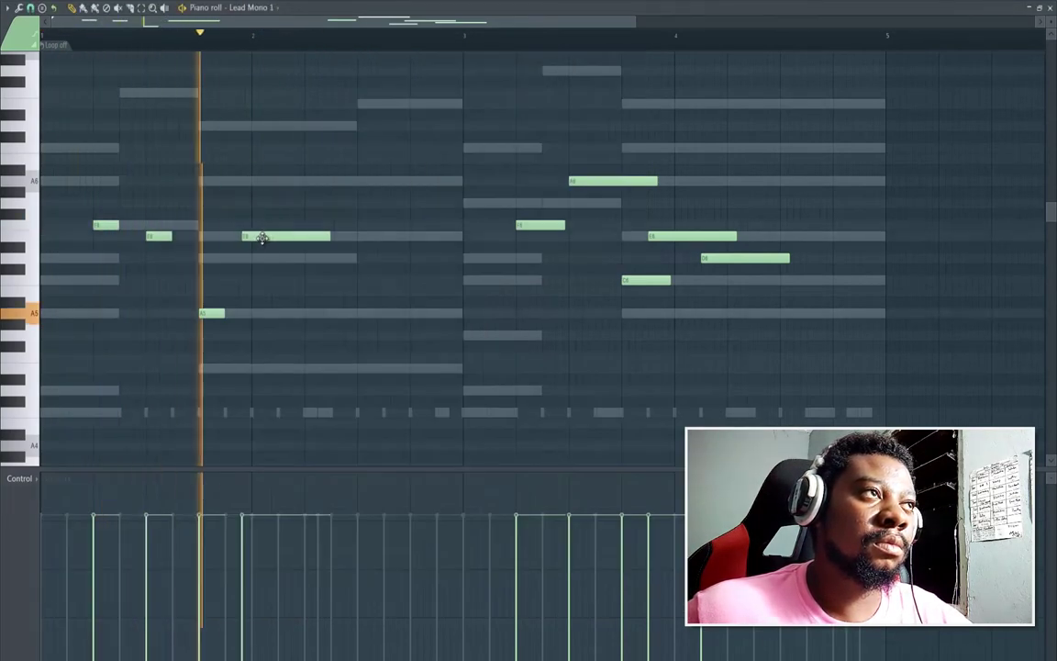
drag(262, 238, 272, 237)
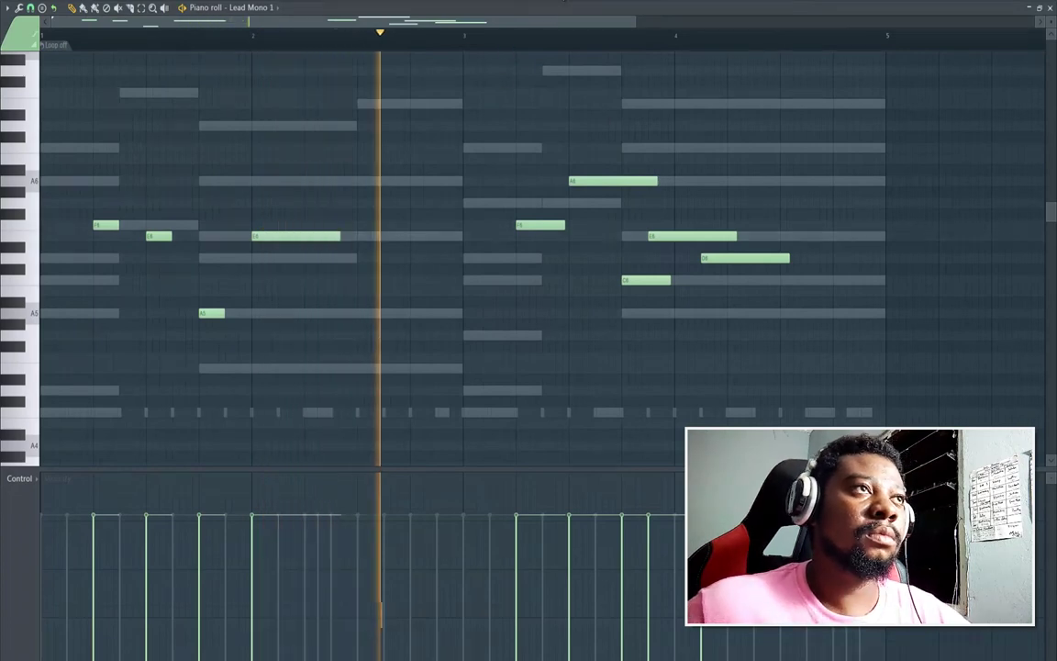
Step: Step through the Harmless presets past Lead Mono 2 to Lead Mushroom while the melody plays
key(F6)
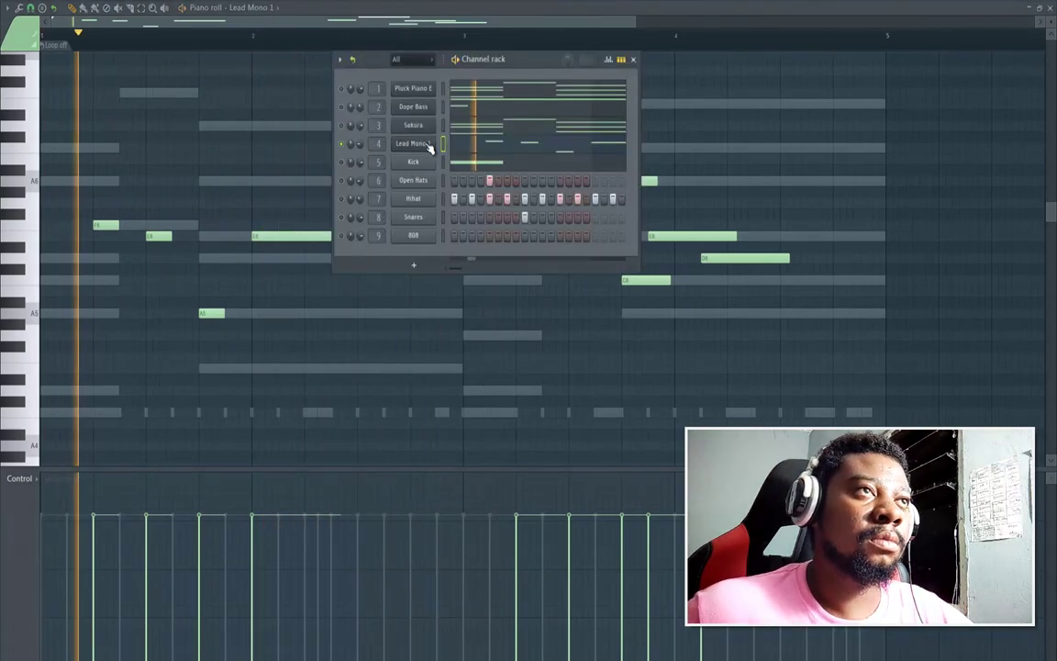
click(428, 148)
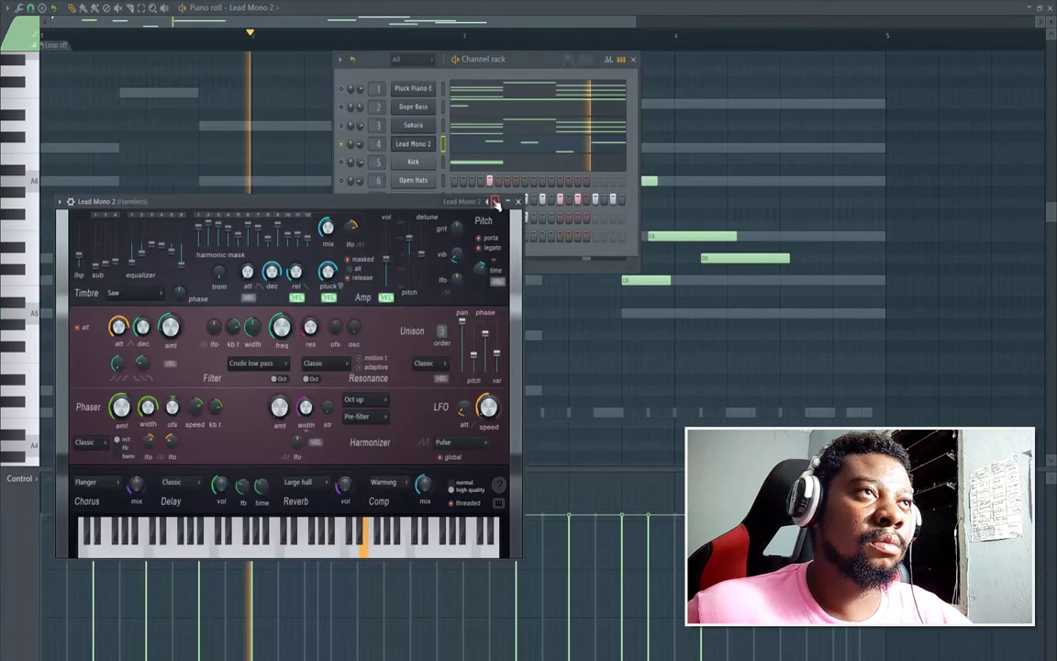
key(space)
key(space)
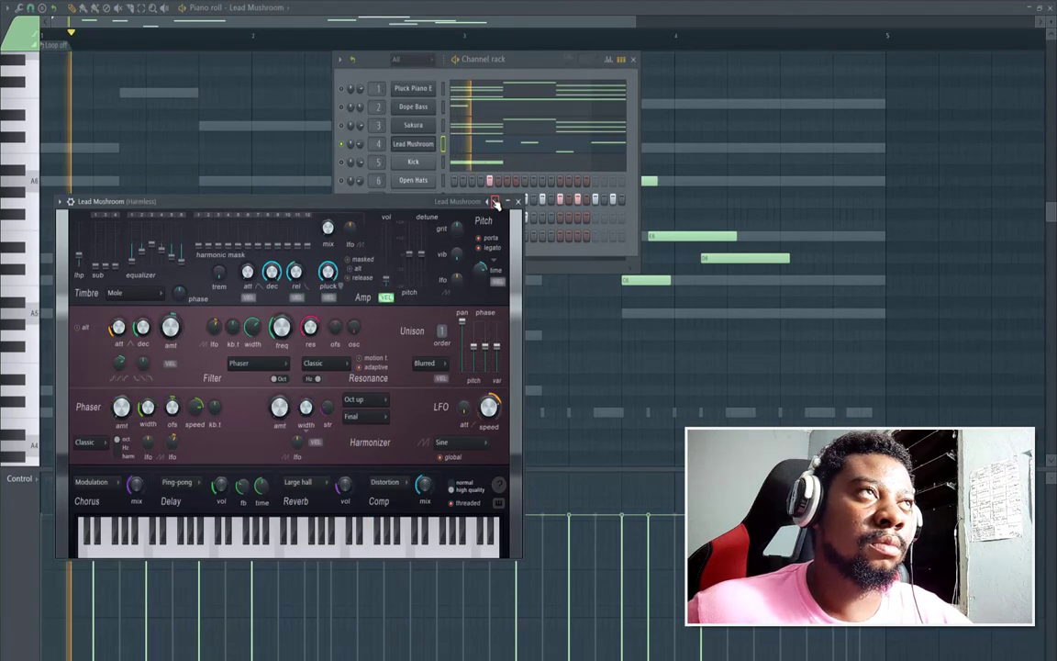
Step: Lengthen bar 1's E6 note up to the start of A5, extend A5 to bar 2, and play the melody through
click(330, 20)
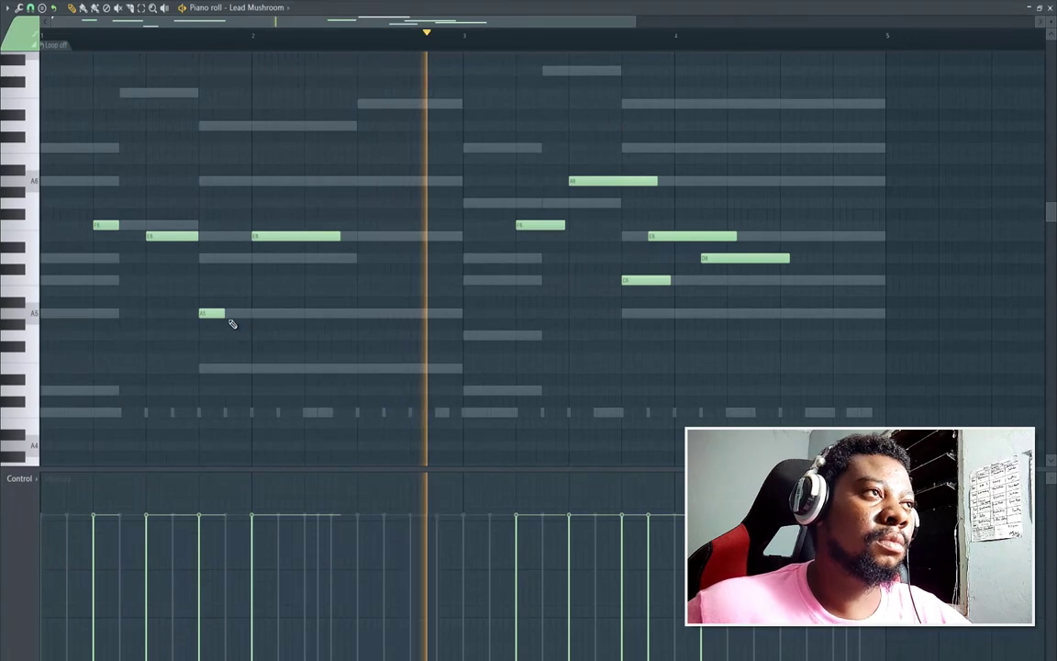
drag(225, 314, 252, 314)
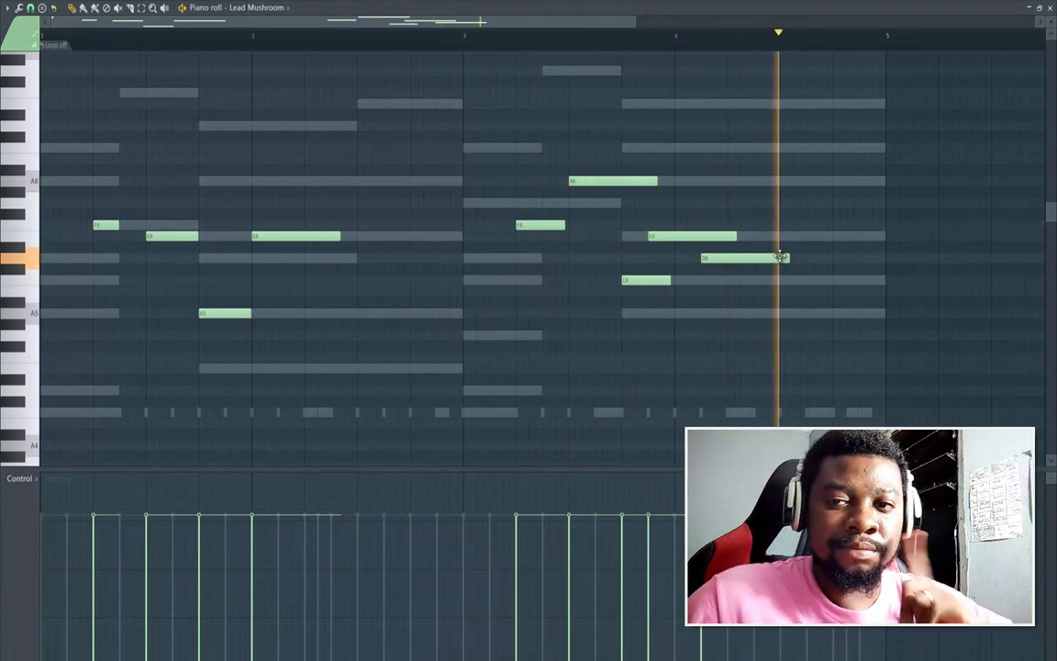
key(space)
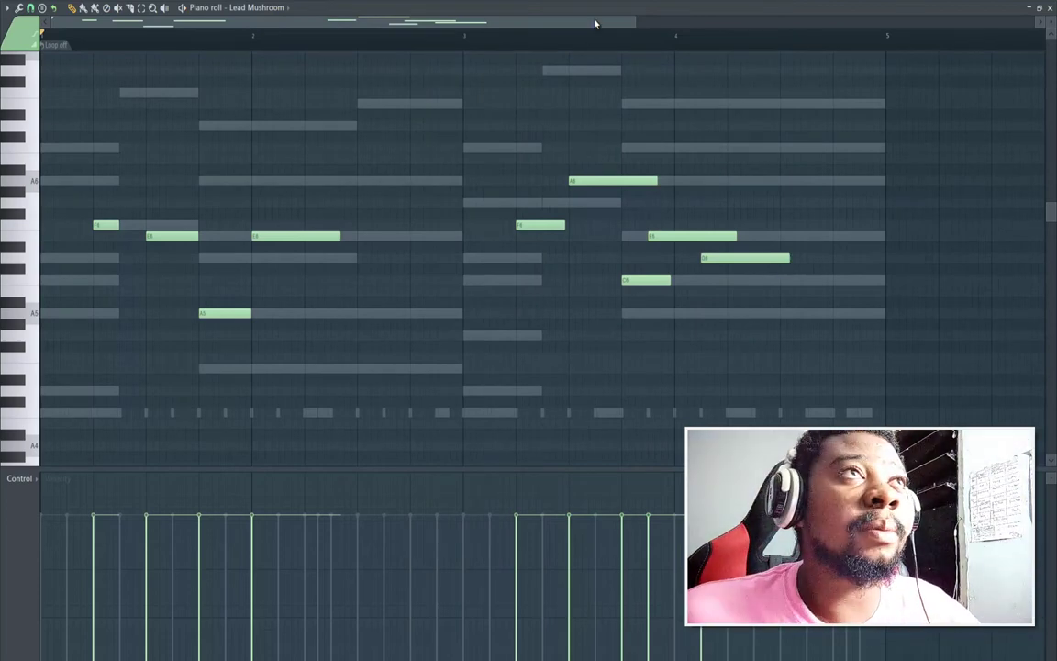
Step: Unsolo the Lead Mushroom channel so all channels are active, and play the full pattern
key(F6)
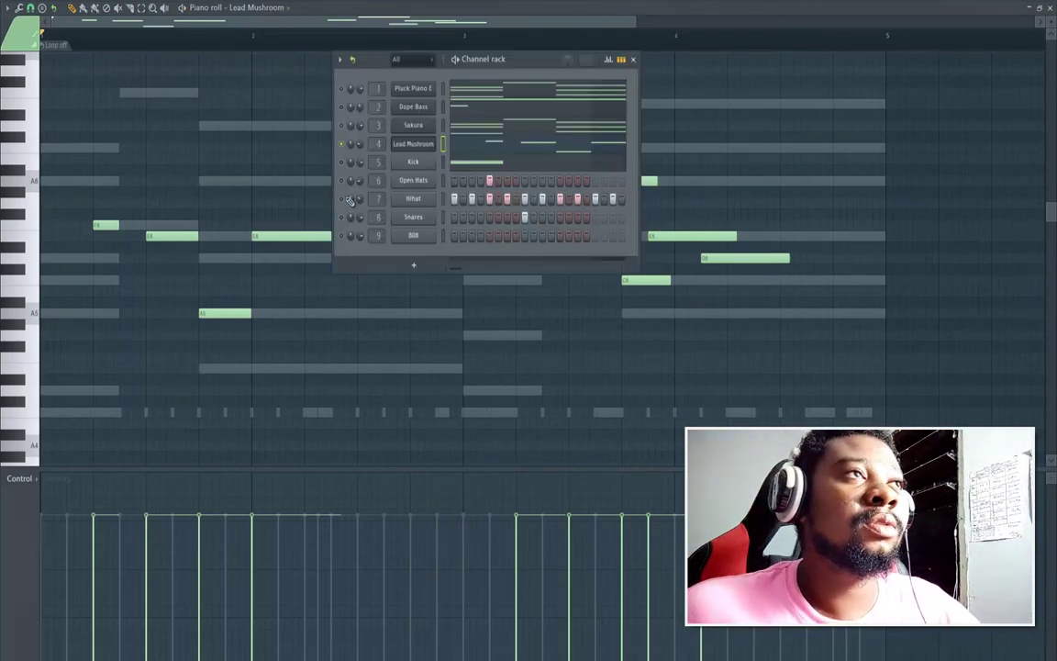
right_click(342, 146)
click(352, 161)
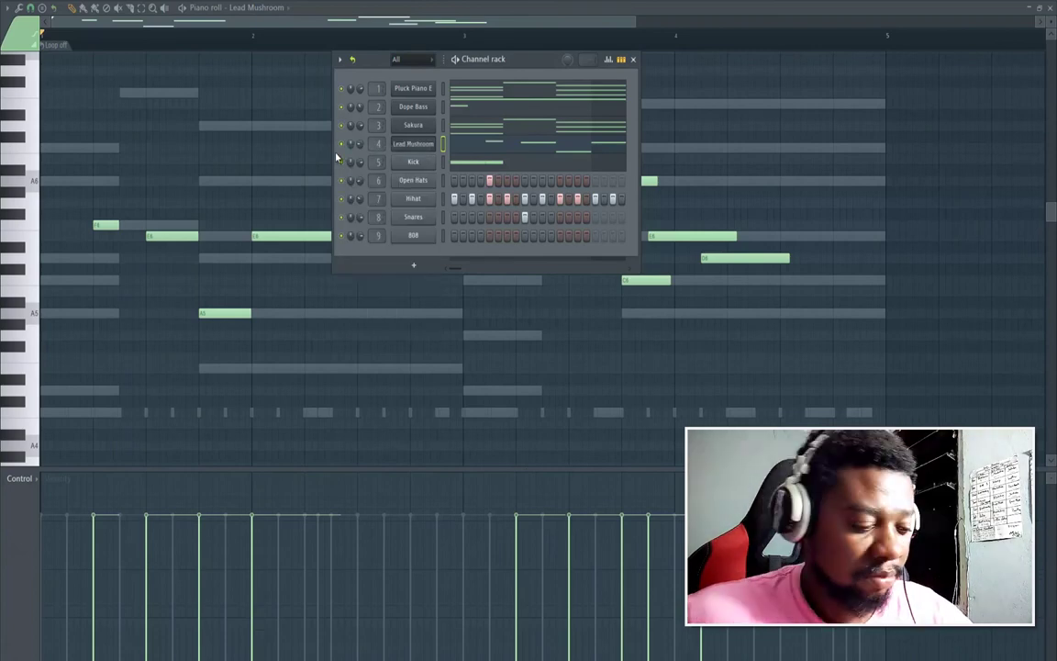
key(space)
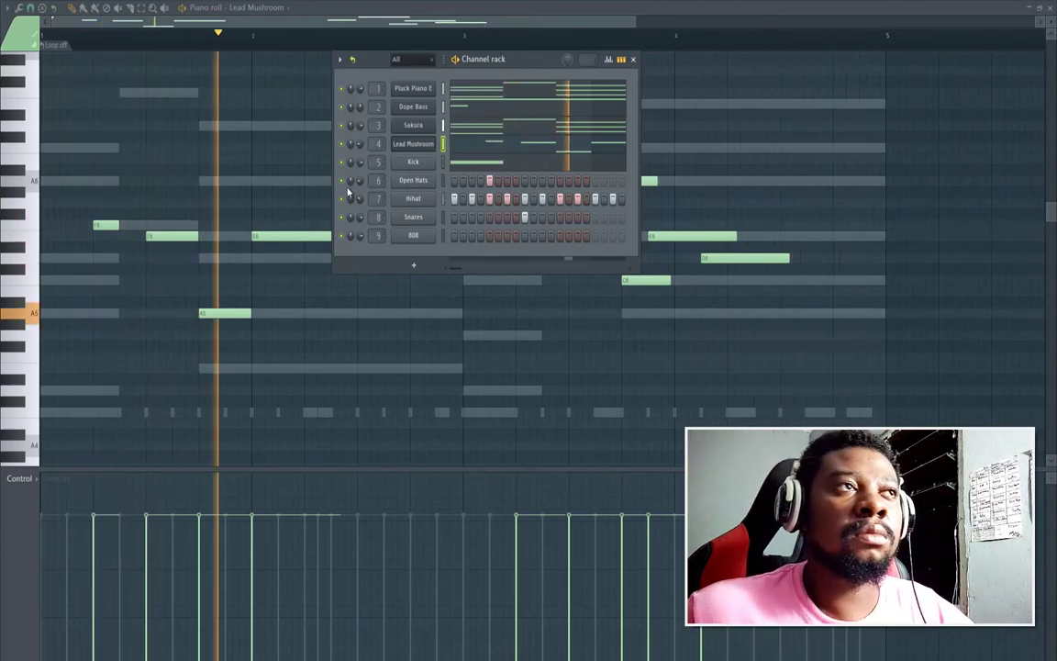
key(space)
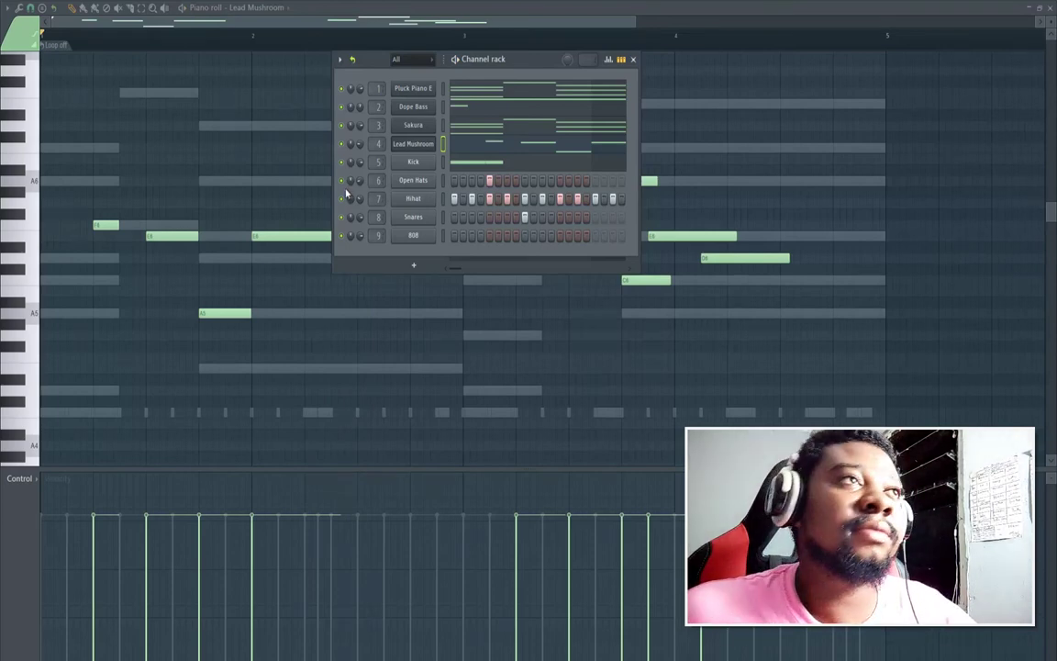
Step: Delete the unused 808 channel from the channel rack and close the piano roll
right_click(412, 237)
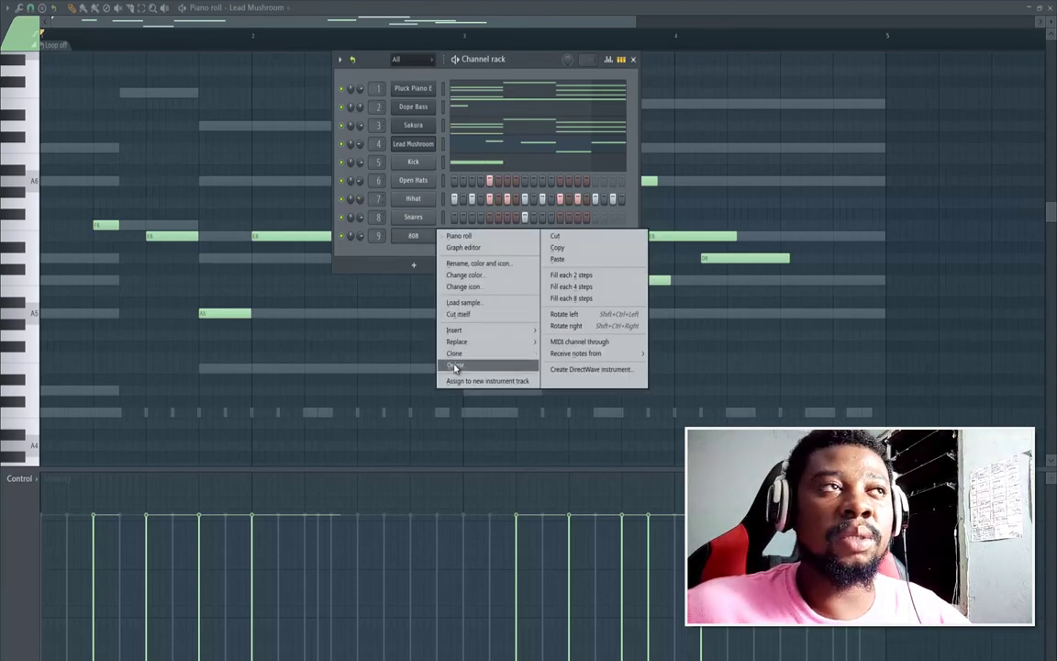
click(455, 365)
click(585, 355)
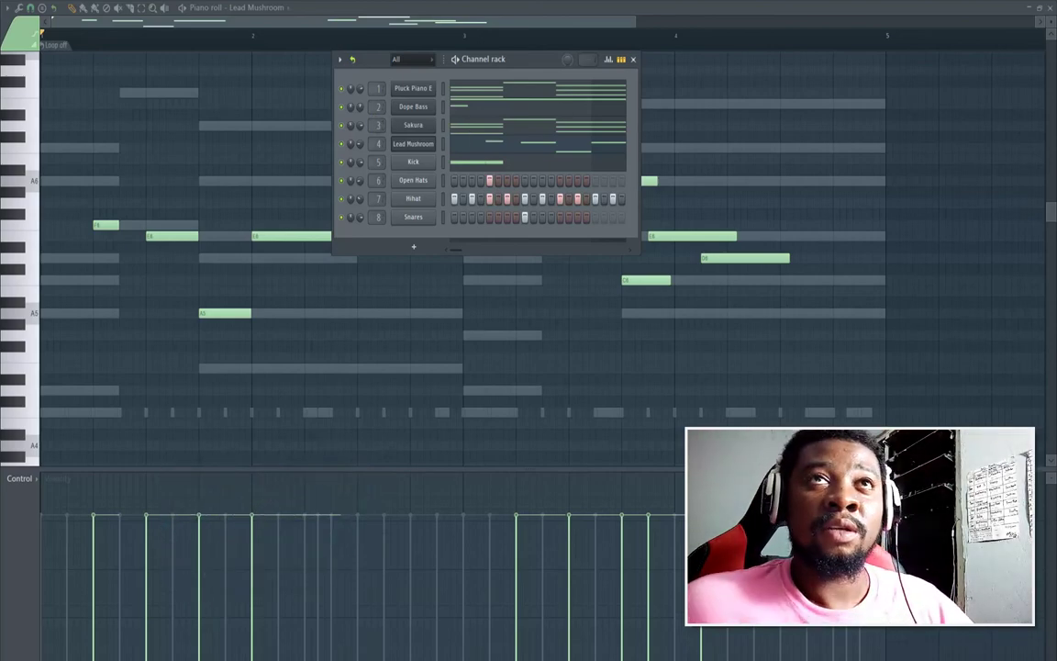
click(1048, 8)
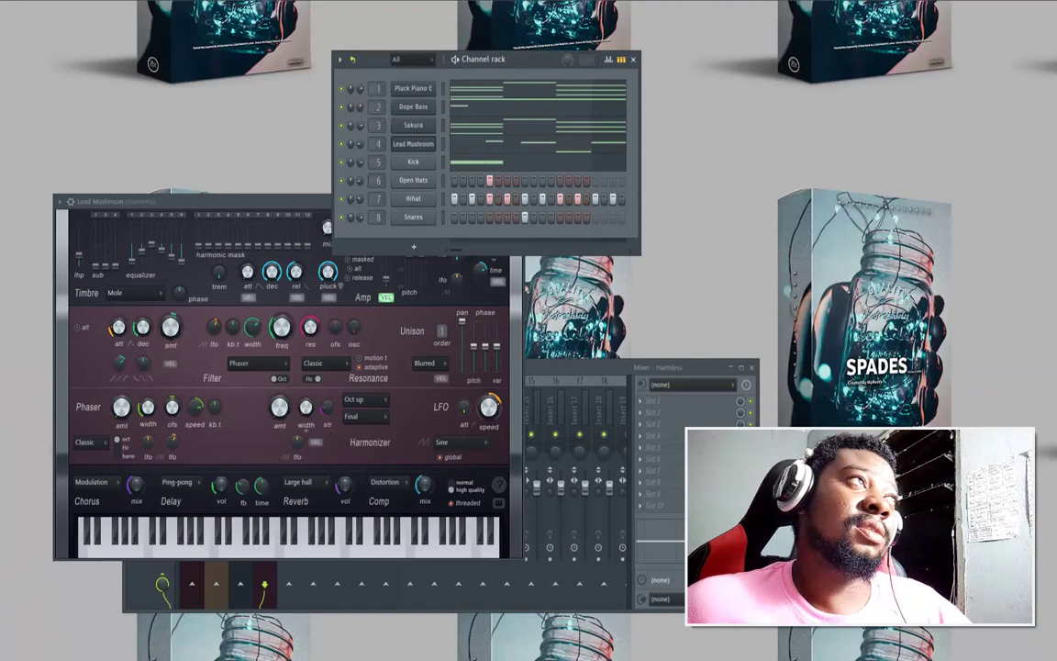
click(32, 20)
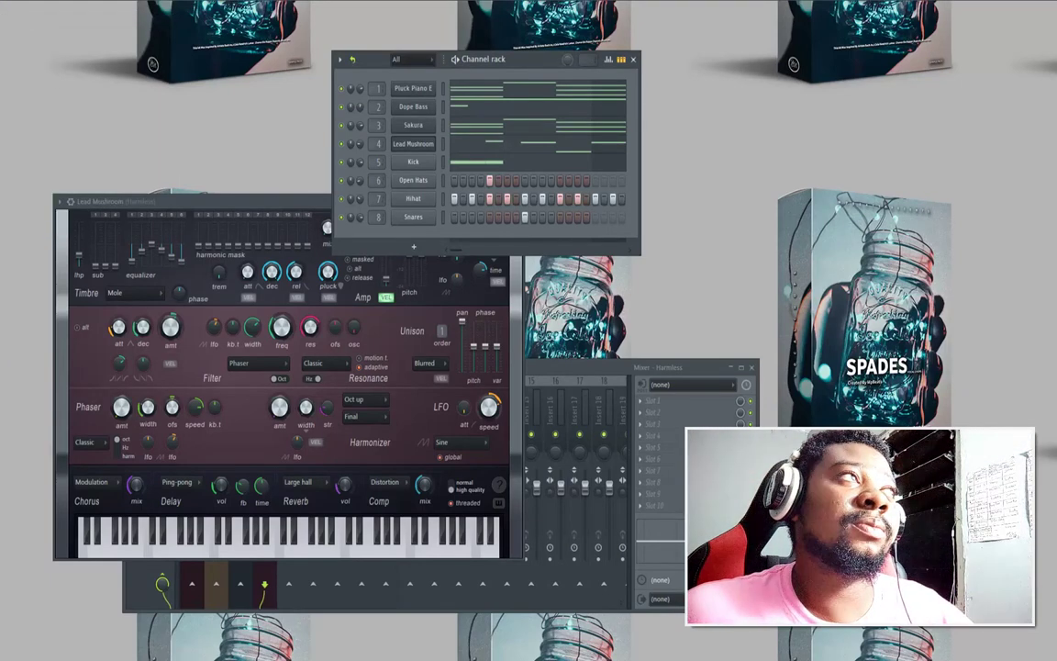
click(14, 1)
click(23, 20)
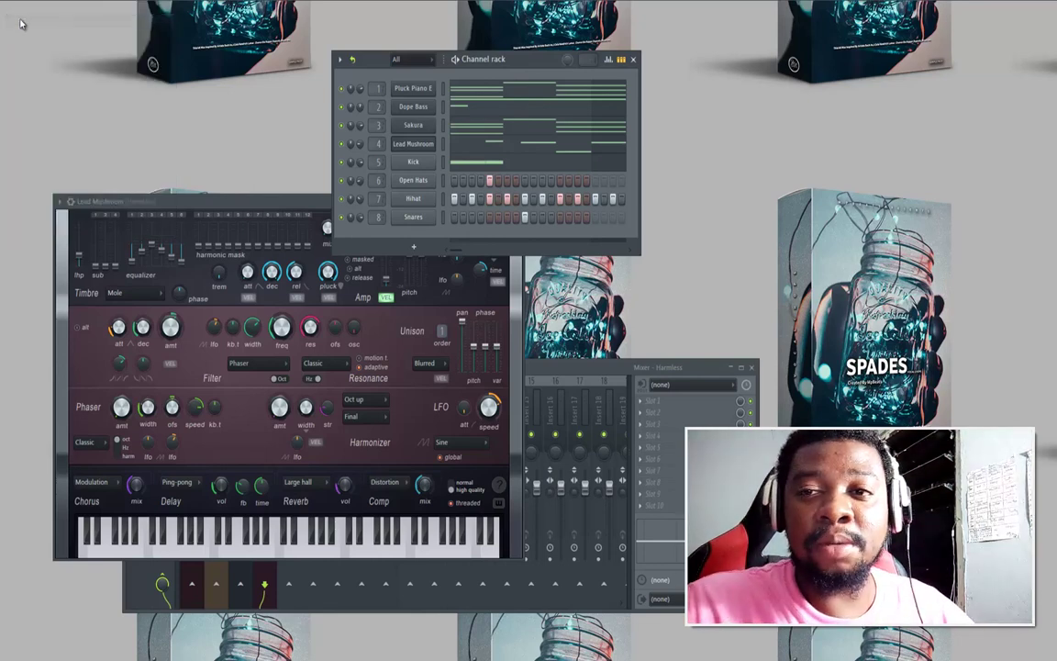